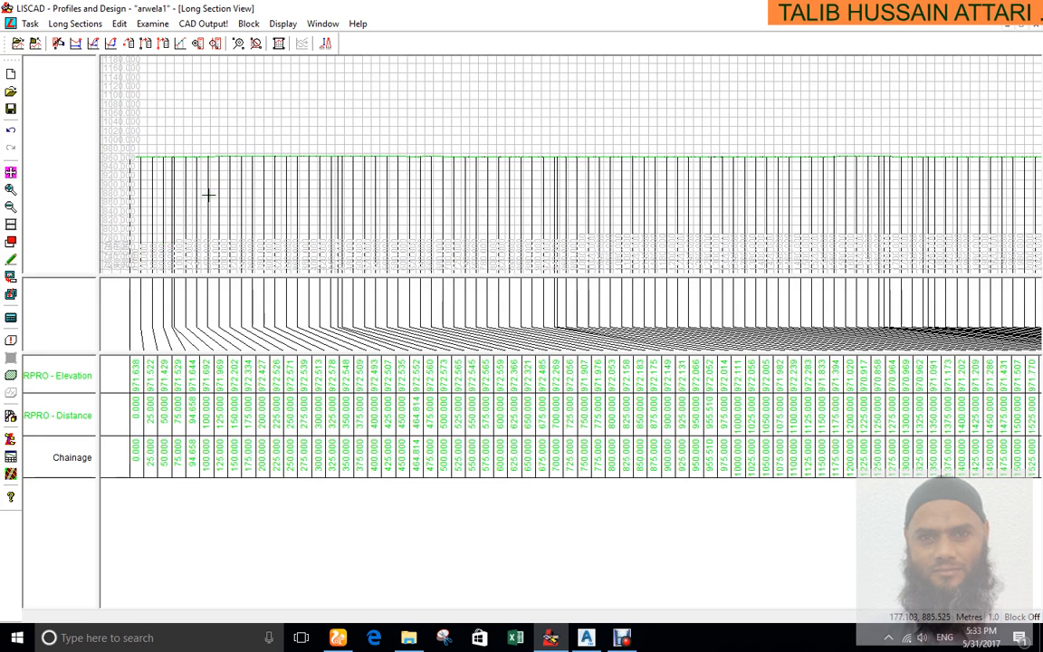
Set the vertical exaggeration of the ground long section to 10.0
{"action": "scroll", "coordinate": [122, 160], "scroll_direction": "up", "scroll_amount": 2}
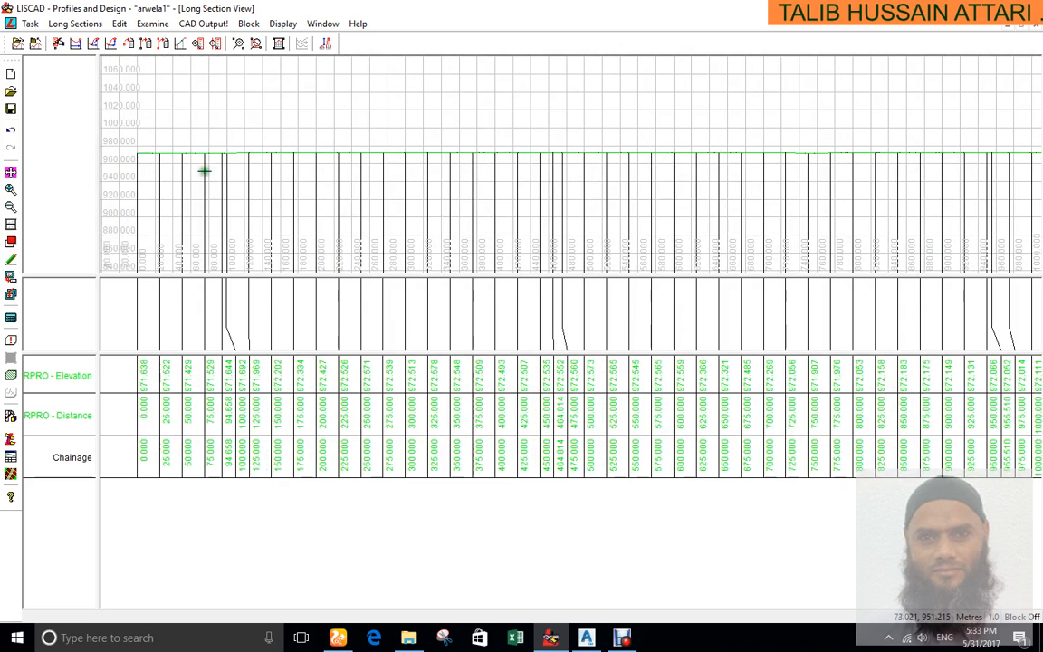
{"action": "right_click", "coordinate": [328, 158]}
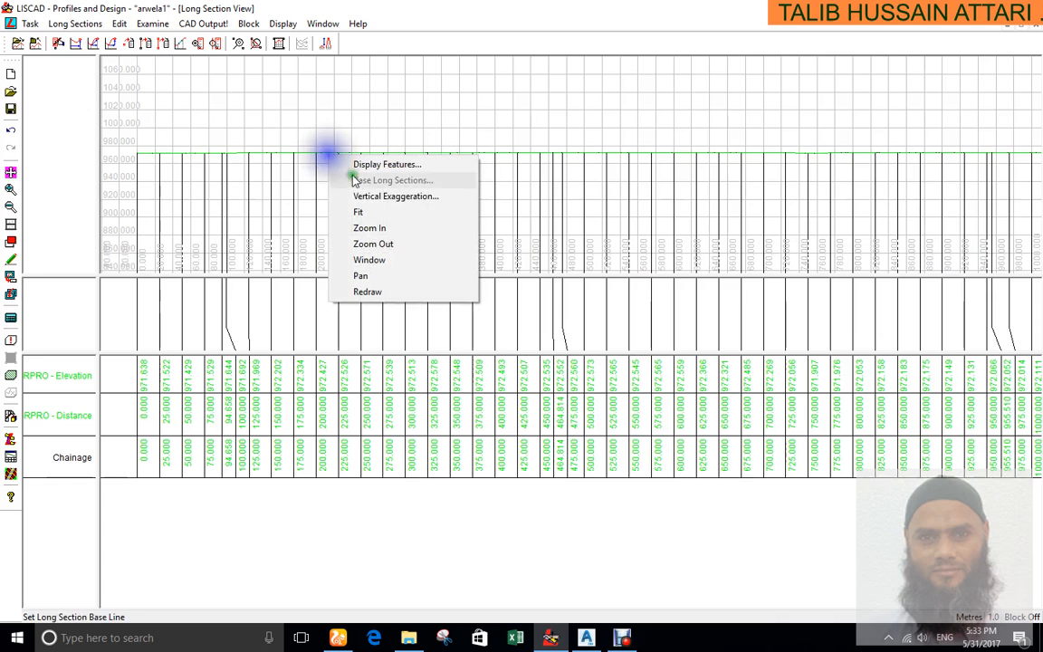
{"action": "left_click", "coordinate": [378, 197]}
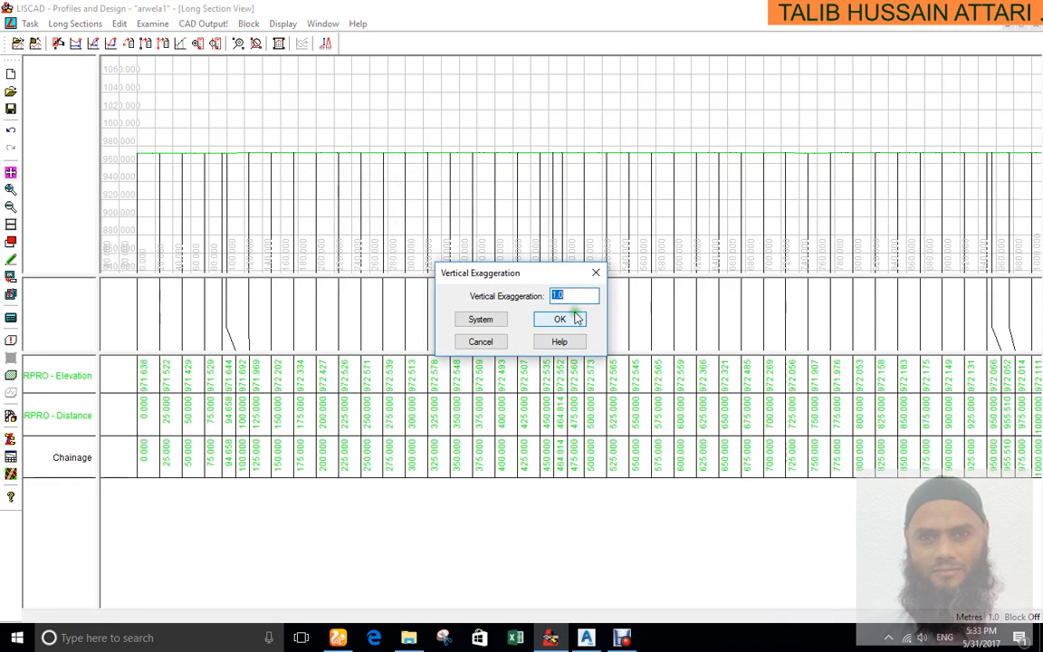
{"action": "left_click", "coordinate": [561, 320]}
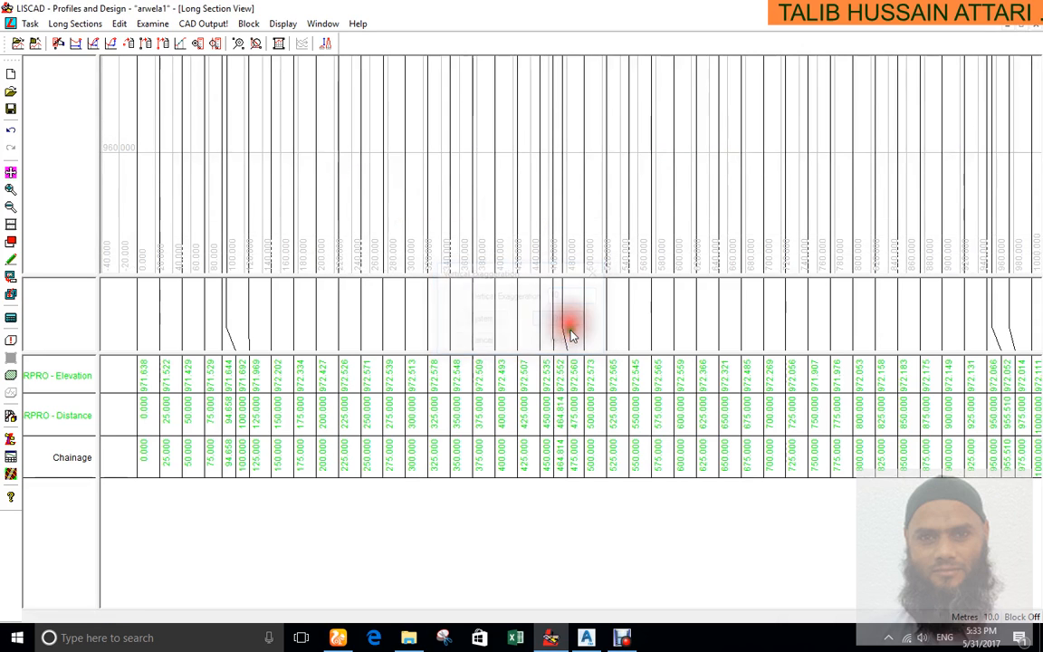
{"action": "scroll", "coordinate": [419, 206], "scroll_direction": "up", "scroll_amount": 5}
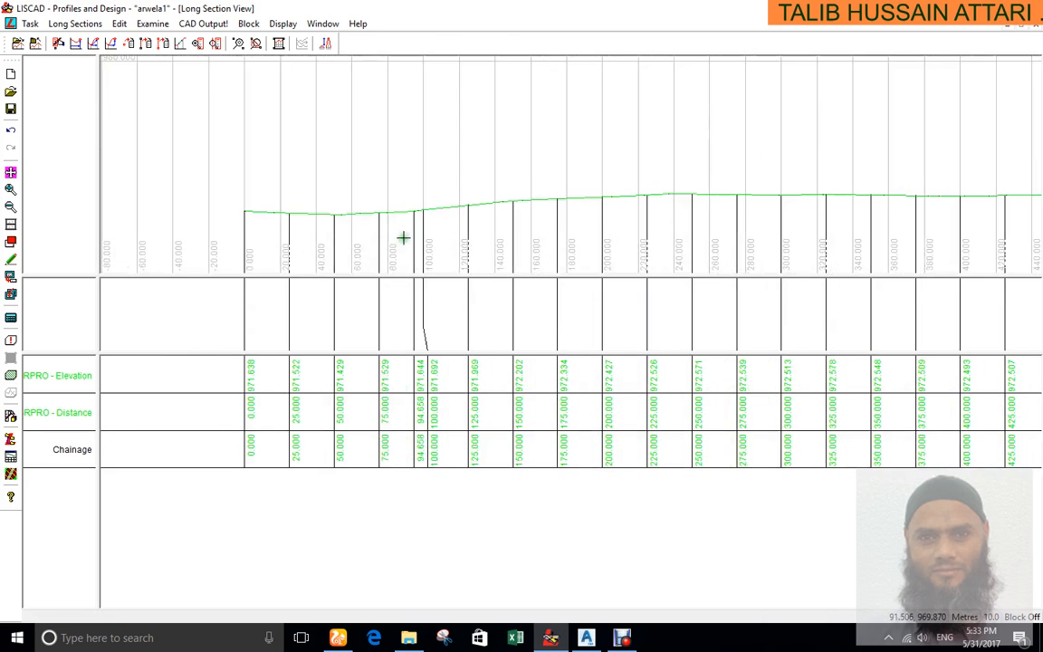
{"action": "scroll", "coordinate": [318, 211], "scroll_direction": "up", "scroll_amount": 2}
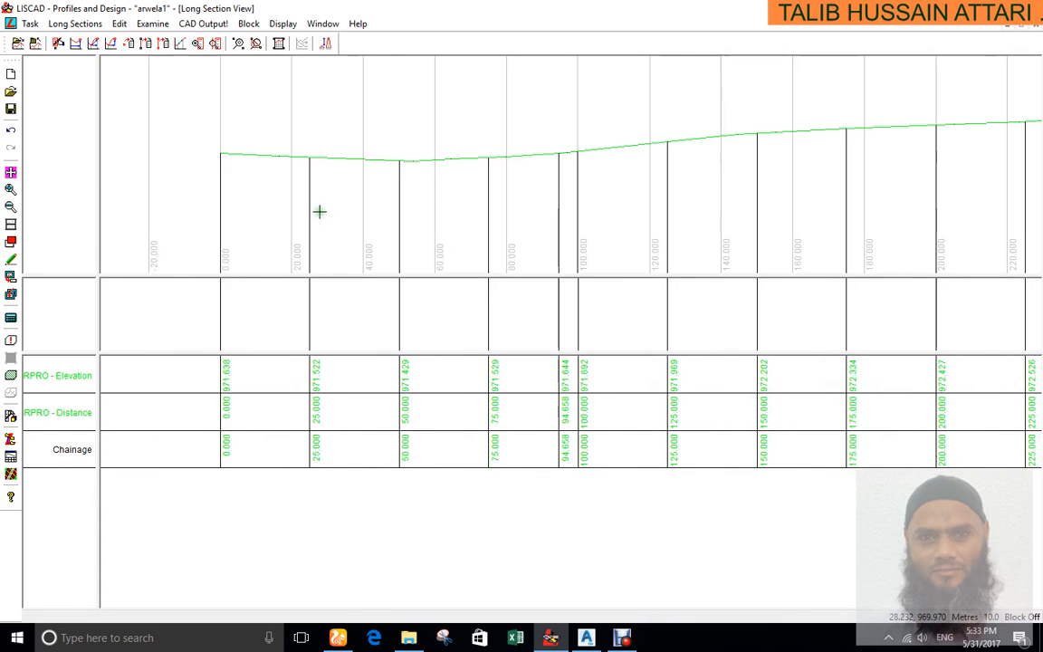
{"action": "scroll", "coordinate": [232, 204], "scroll_direction": "down", "scroll_amount": 4}
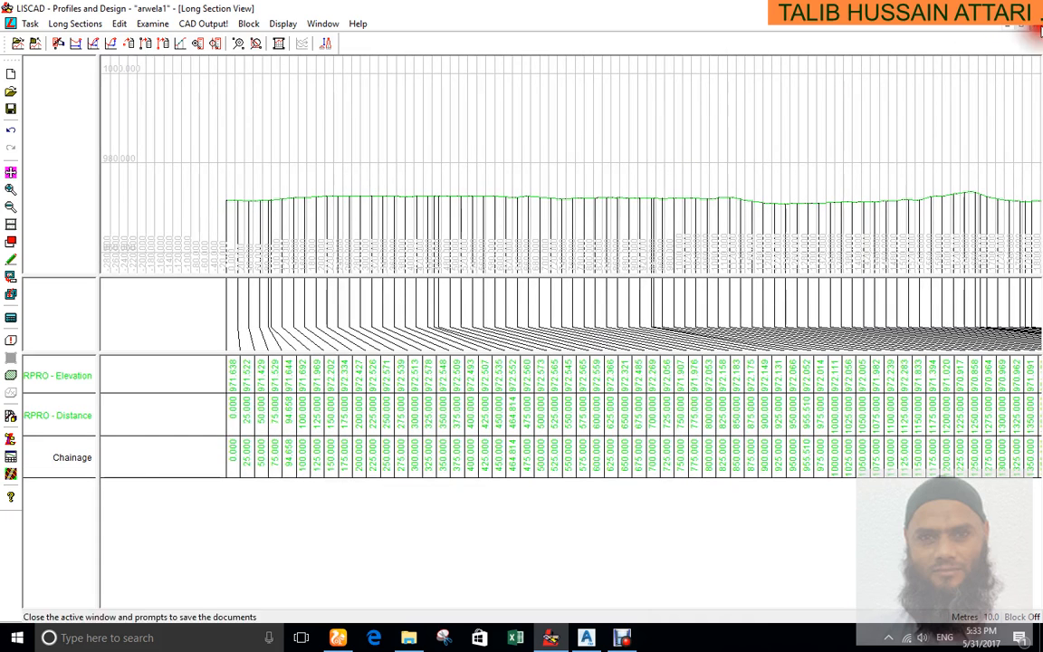
Close the long section view and return to the plan view in the Profiles and Design task
{"action": "left_click", "coordinate": [1033, 25]}
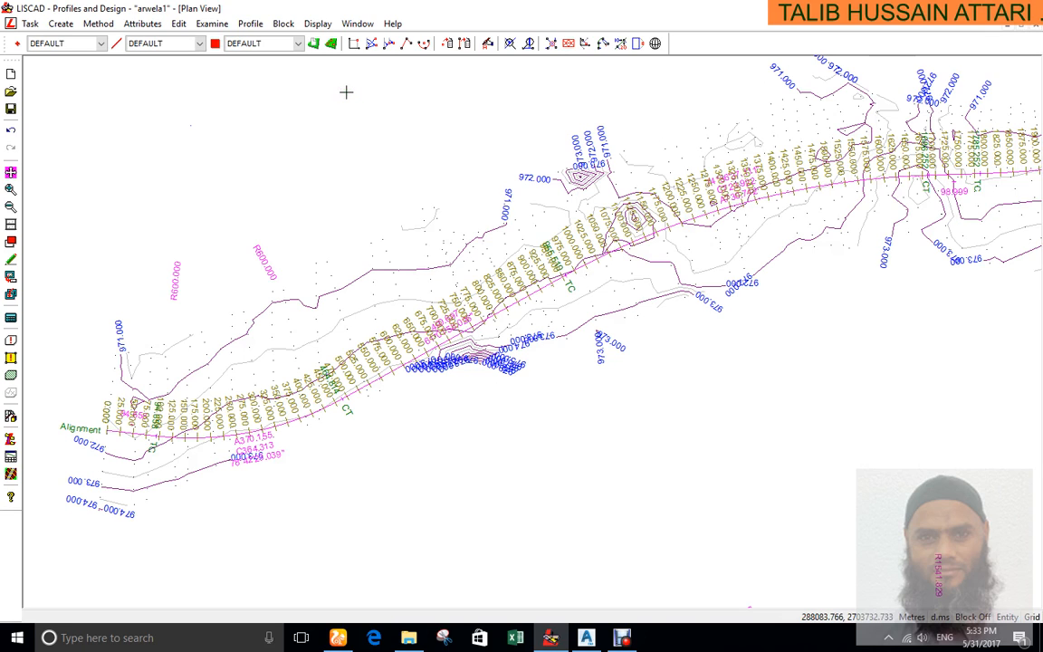
{"action": "left_click", "coordinate": [32, 24]}
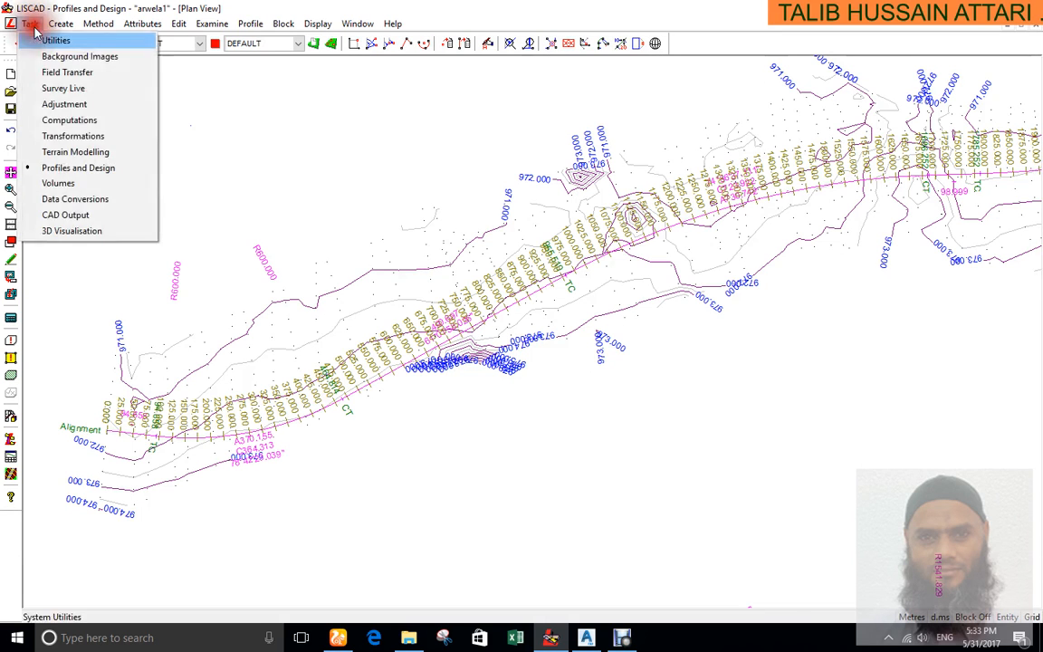
{"action": "left_click", "coordinate": [78, 168]}
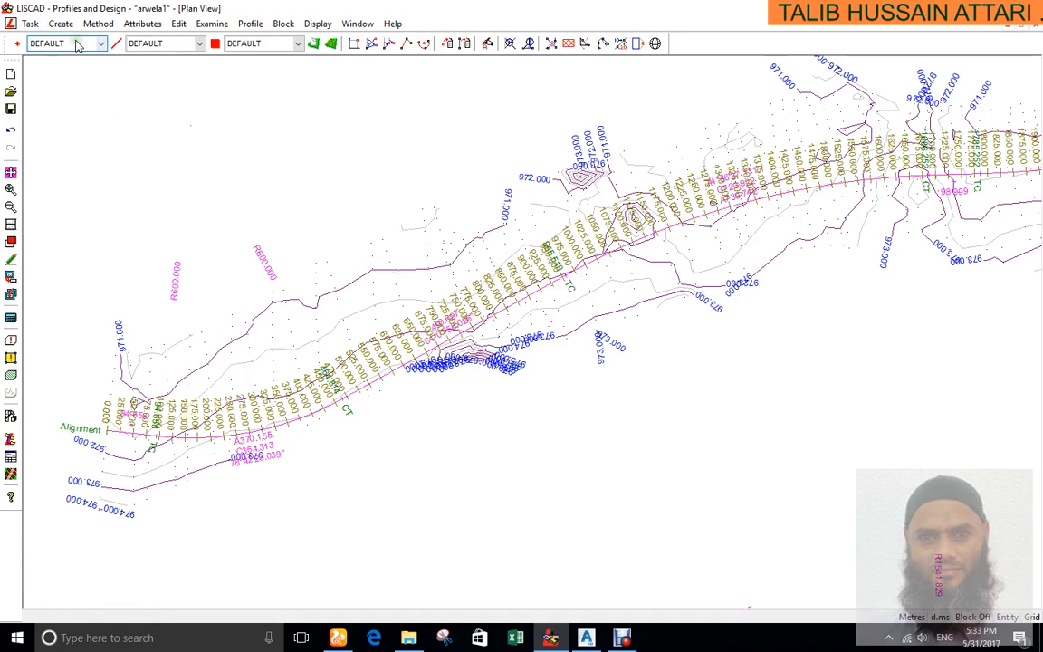
{"action": "left_click", "coordinate": [250, 23]}
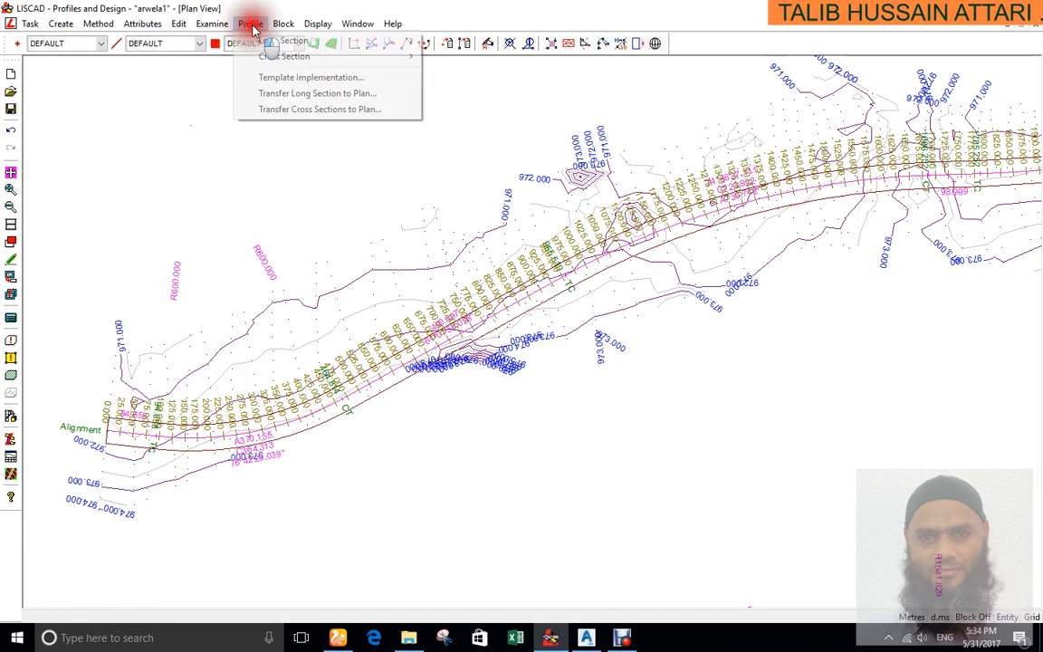
{"action": "left_click", "coordinate": [290, 40]}
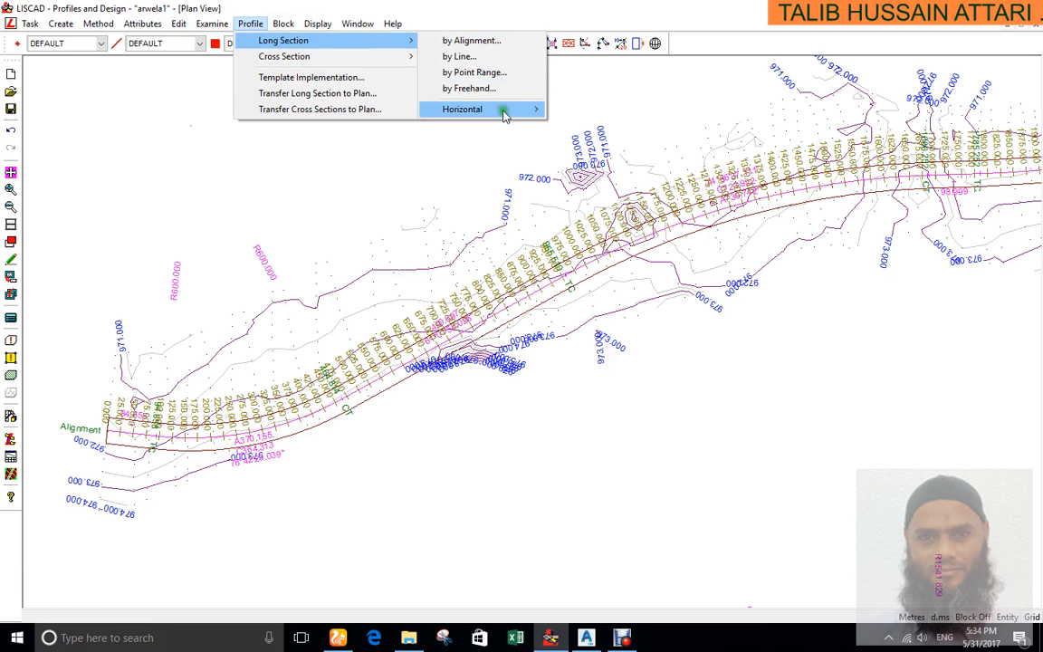
{"action": "mouse_move", "coordinate": [504, 116]}
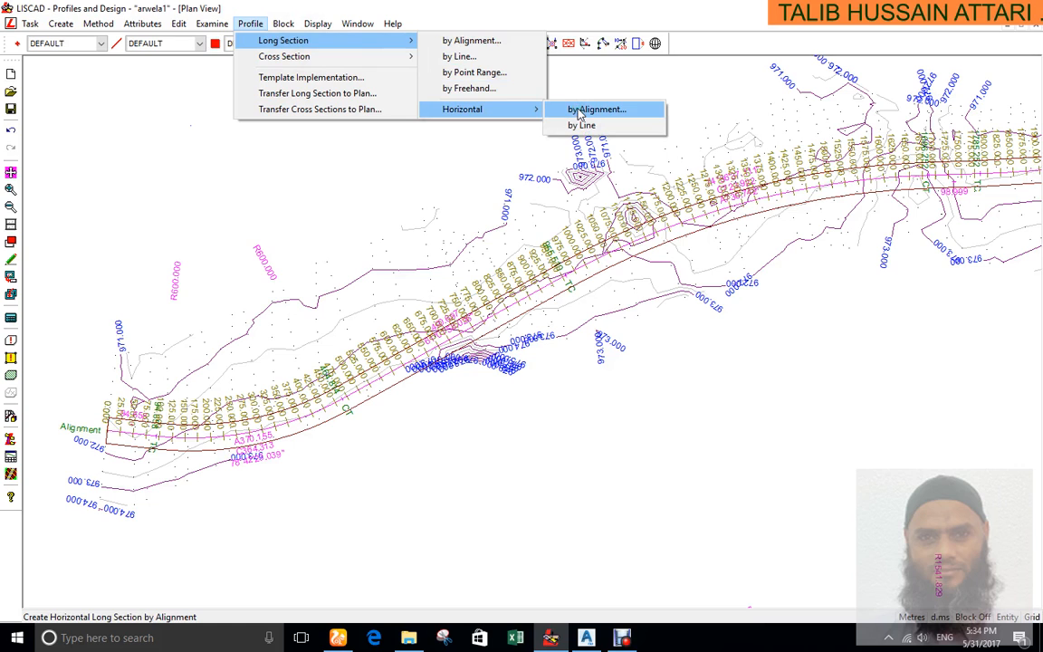
{"action": "left_click", "coordinate": [467, 41]}
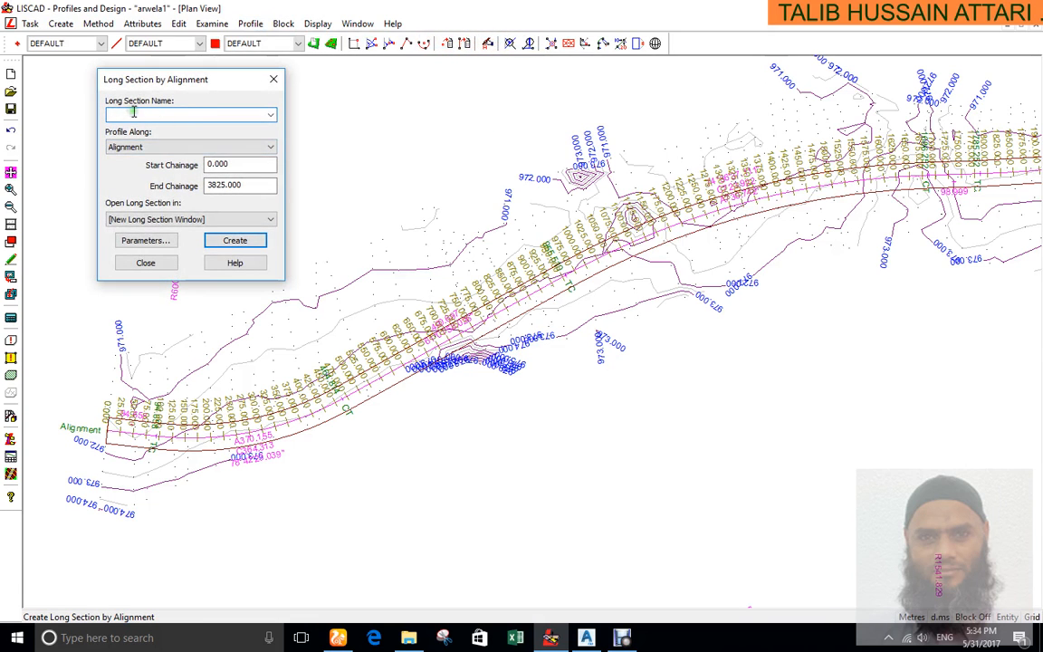
{"action": "left_click", "coordinate": [271, 115]}
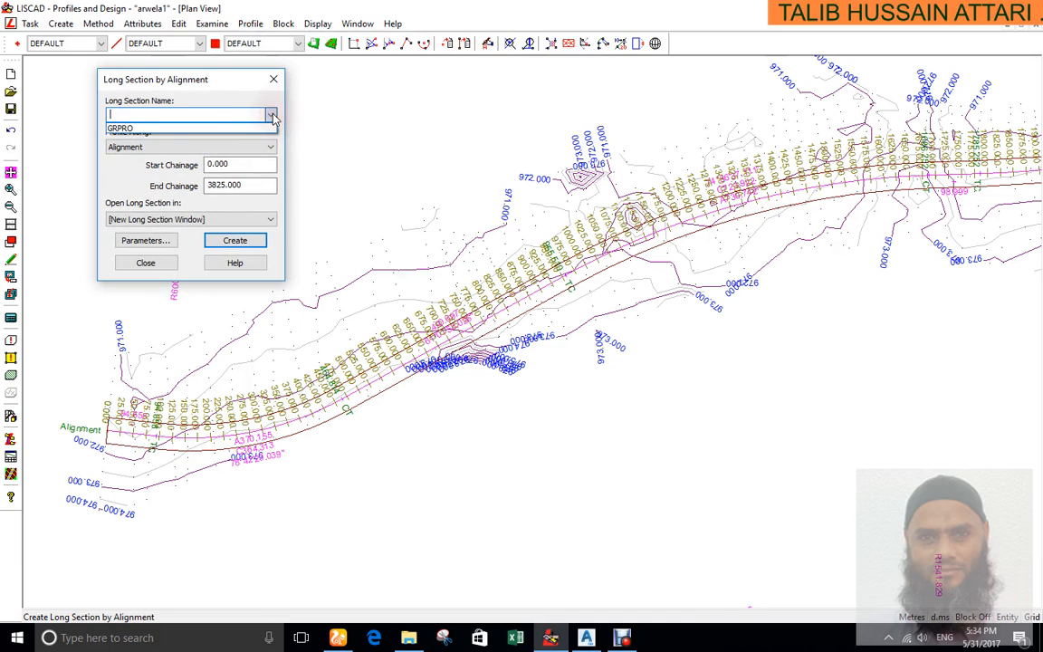
{"action": "left_click", "coordinate": [124, 118]}
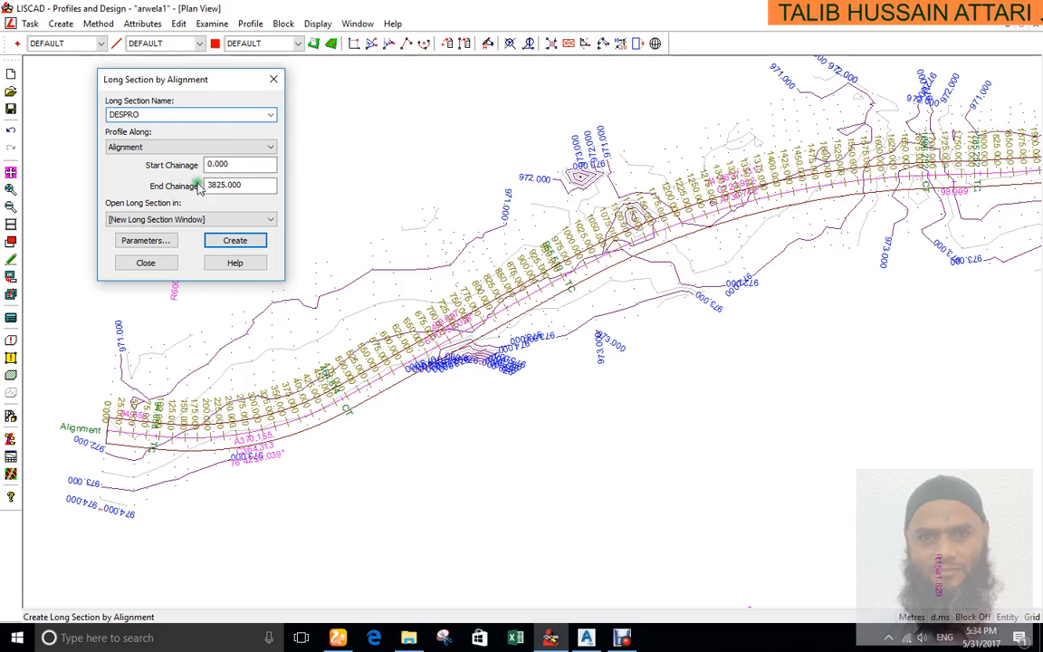
{"action": "left_click", "coordinate": [158, 237]}
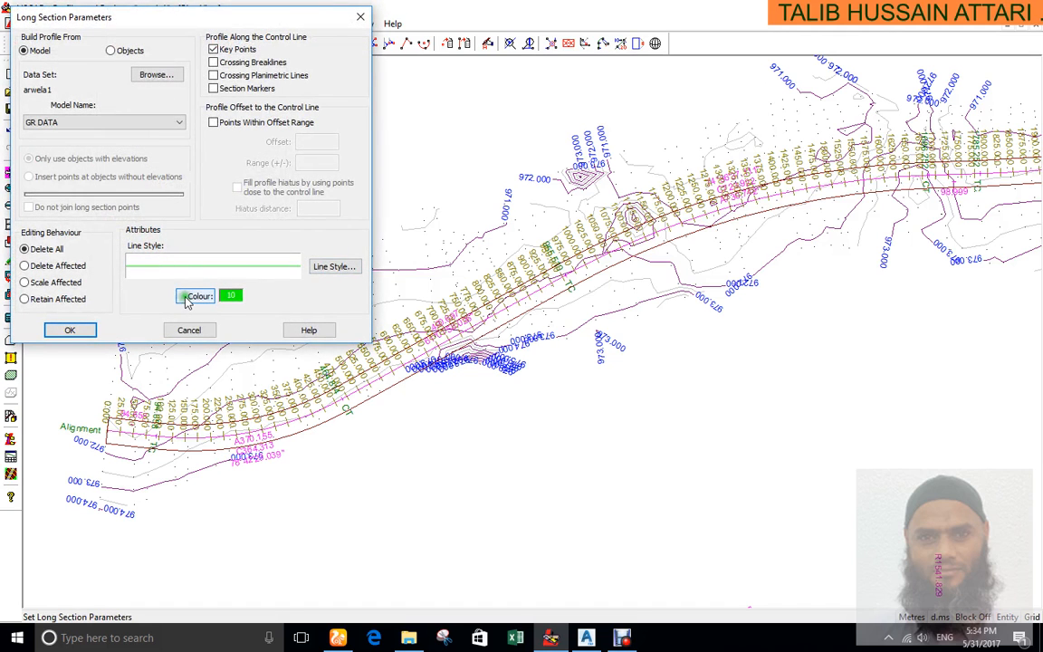
{"action": "left_click", "coordinate": [107, 122]}
{"action": "left_click", "coordinate": [108, 124]}
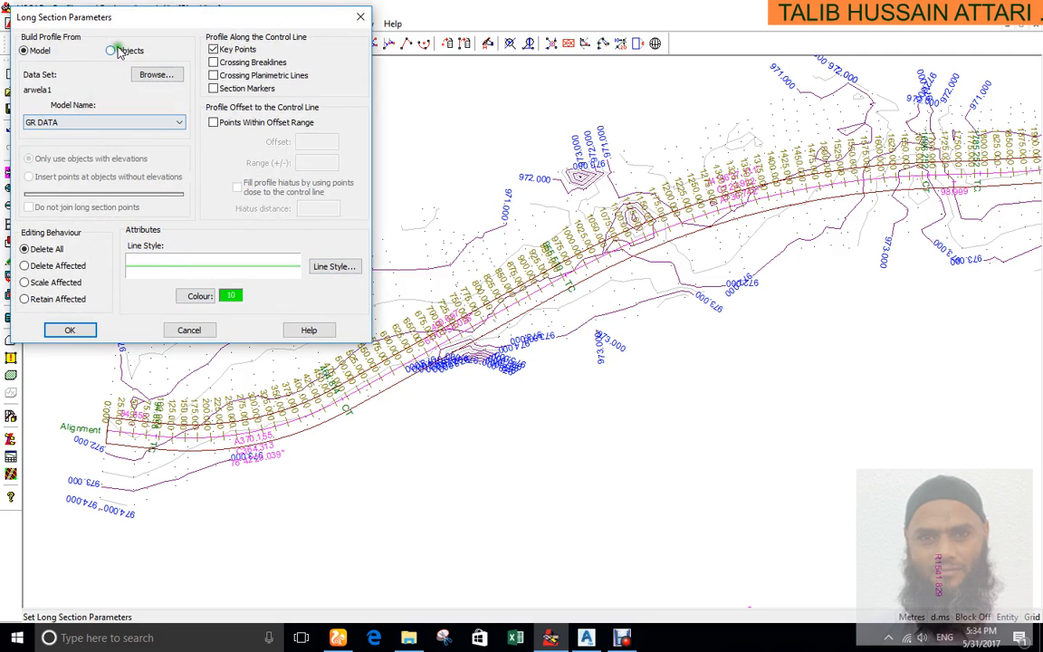
{"action": "left_click", "coordinate": [200, 296]}
{"action": "left_click", "coordinate": [146, 148]}
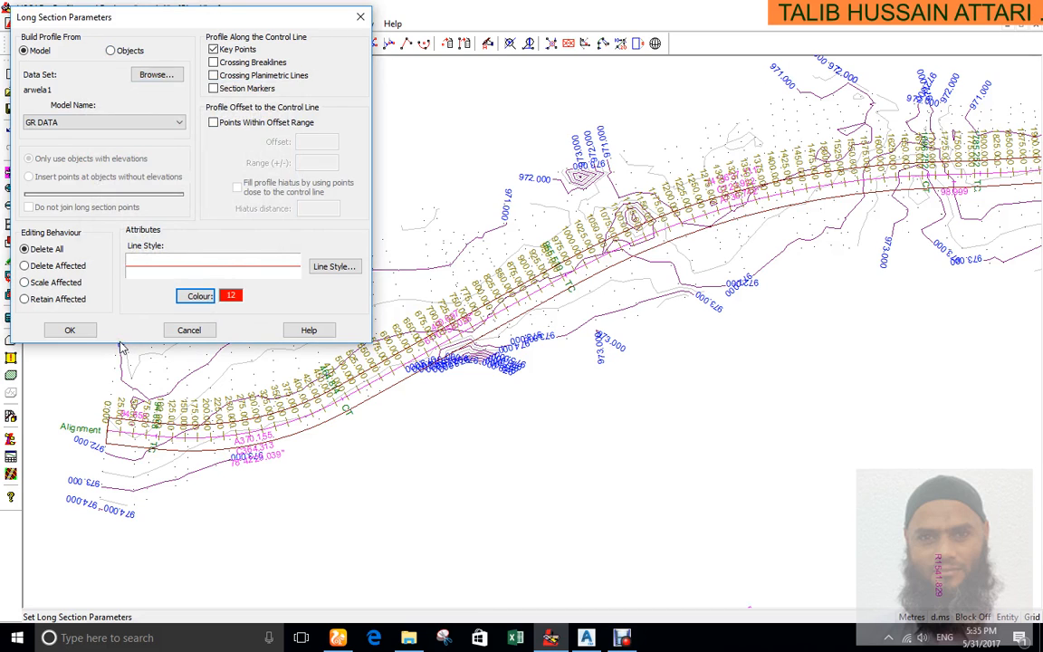
{"action": "left_click", "coordinate": [187, 329]}
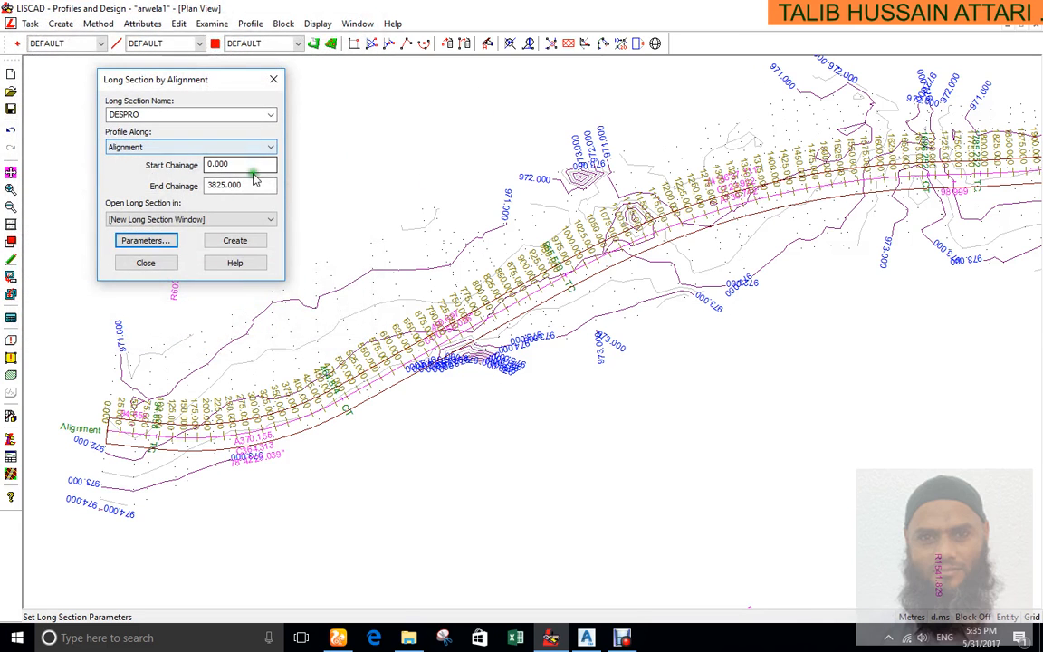
{"action": "left_click", "coordinate": [154, 261]}
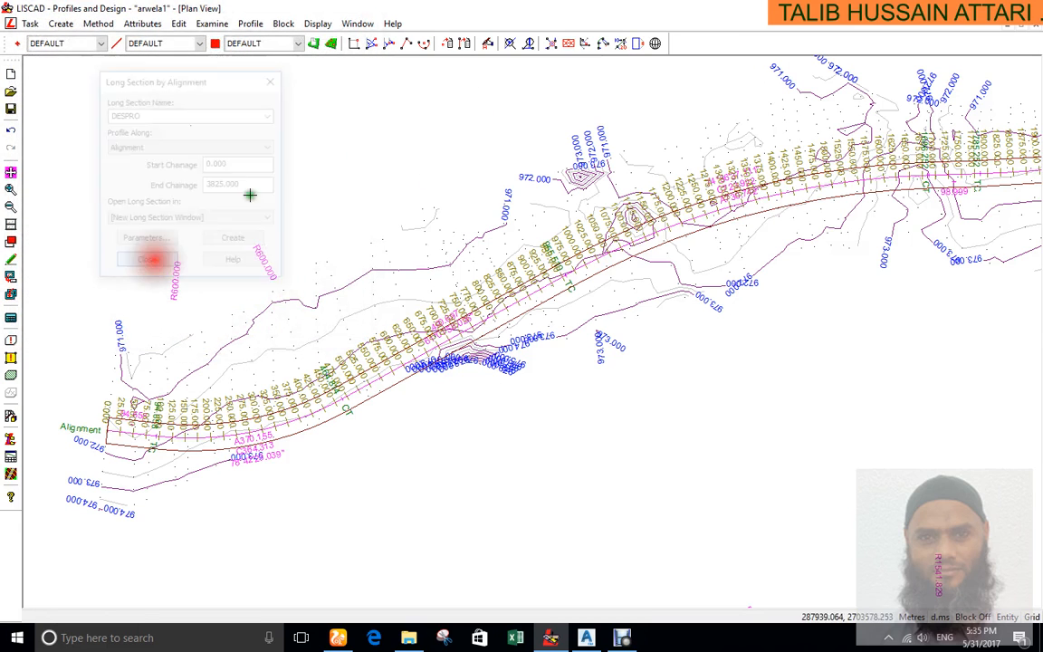
Set up a horizontal long section by alignment along Alignment, named DESPRO, with line colour 12 (red)
{"action": "left_click", "coordinate": [246, 26]}
{"action": "mouse_move", "coordinate": [271, 41]}
{"action": "mouse_move", "coordinate": [480, 113]}
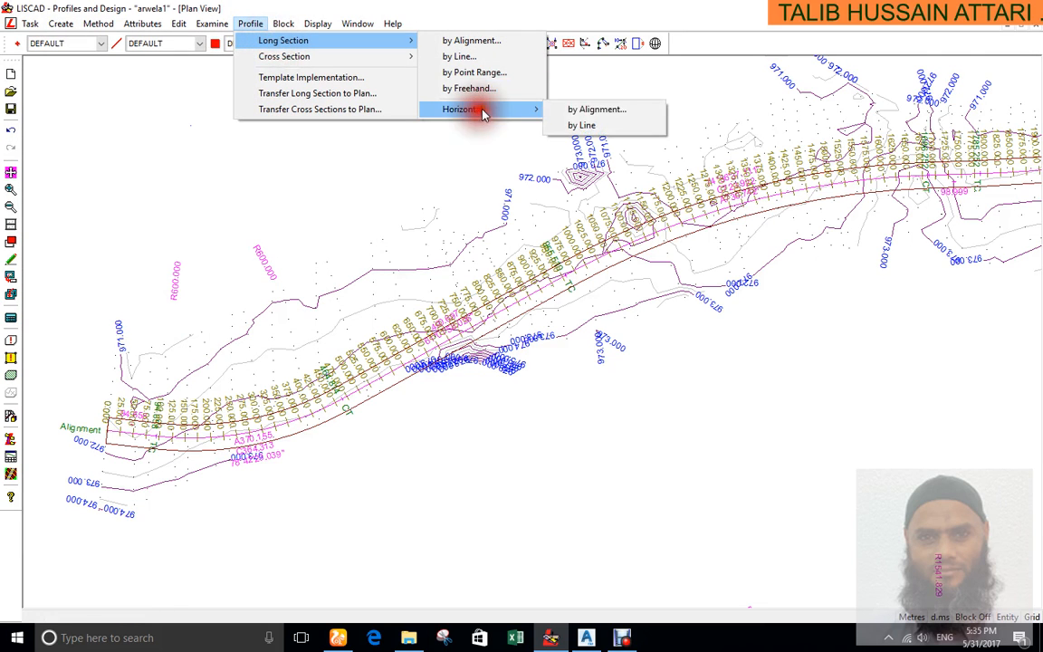
{"action": "left_click", "coordinate": [580, 110]}
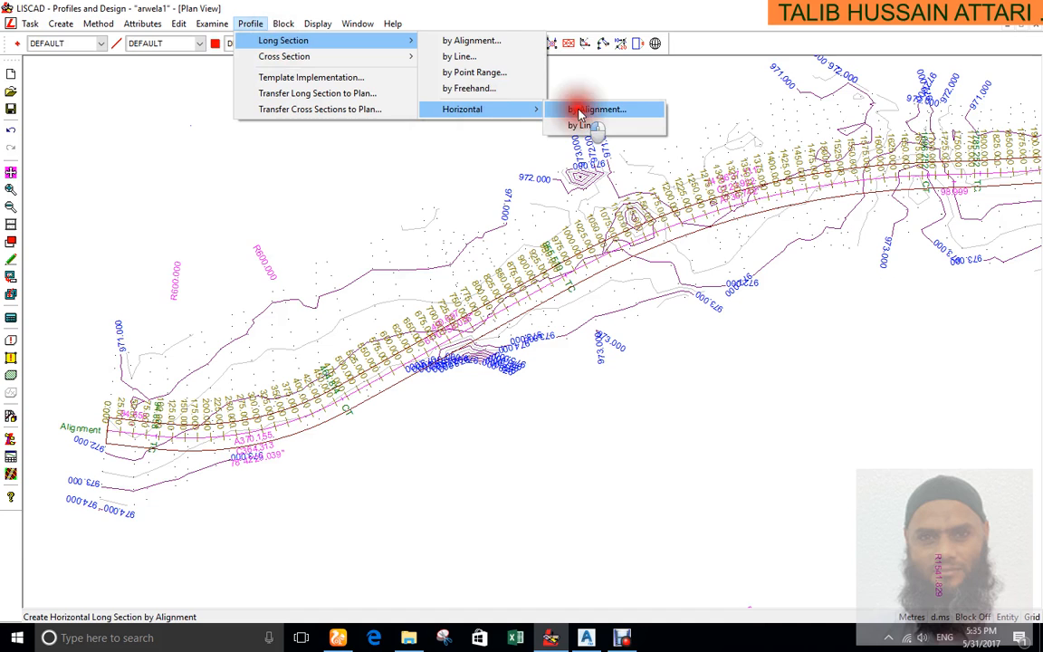
{"action": "left_click", "coordinate": [162, 116]}
{"action": "left_click", "coordinate": [163, 116]}
{"action": "left_click", "coordinate": [168, 143]}
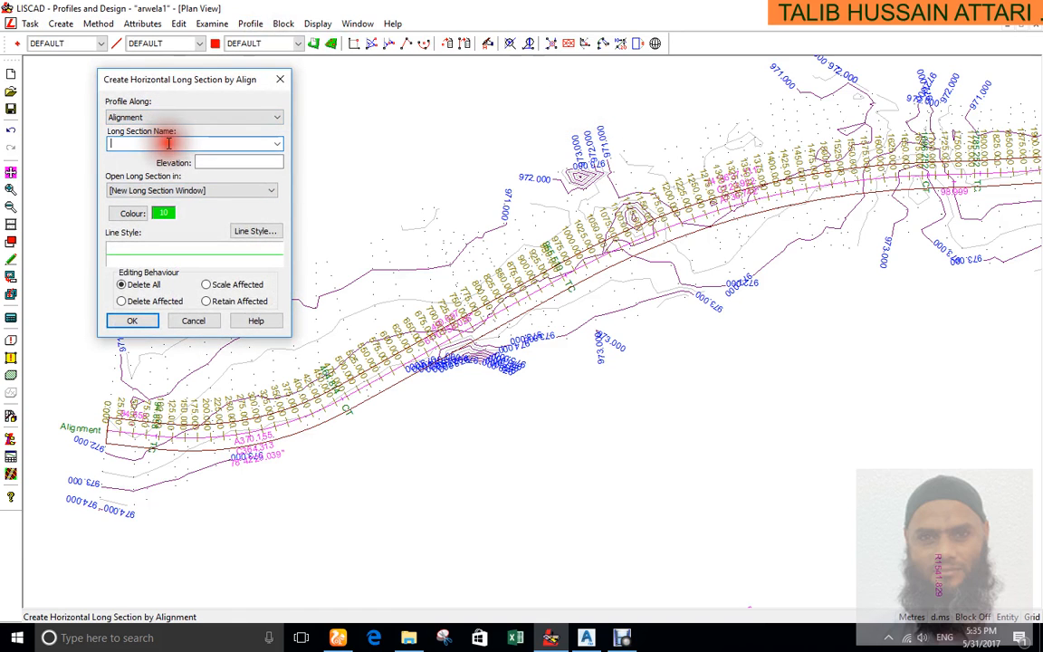
{"action": "left_click", "coordinate": [278, 145]}
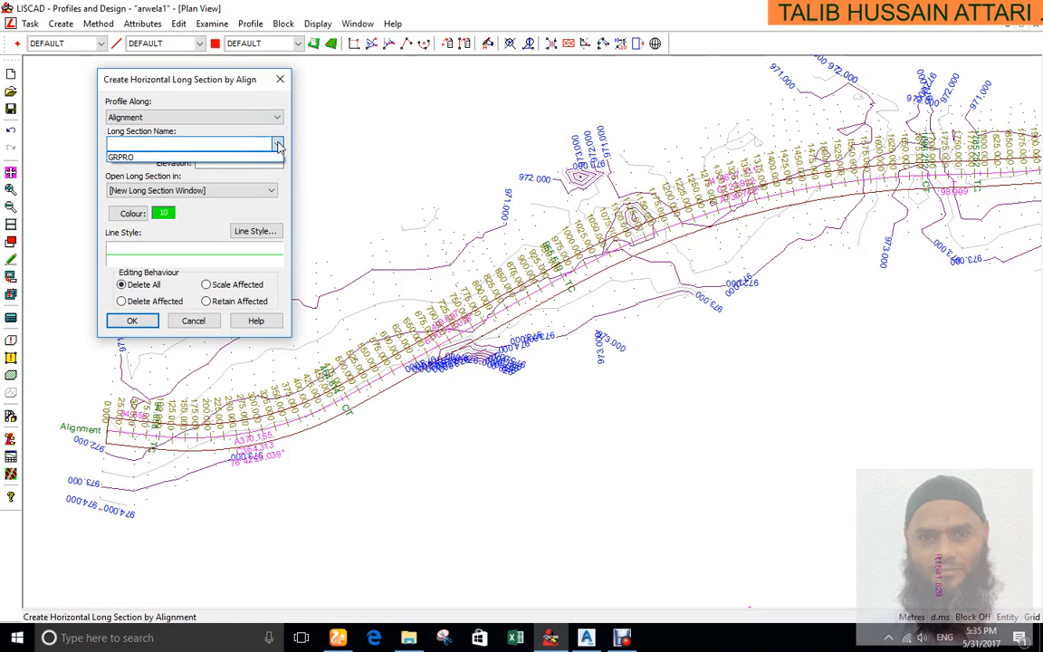
{"action": "left_click", "coordinate": [278, 145]}
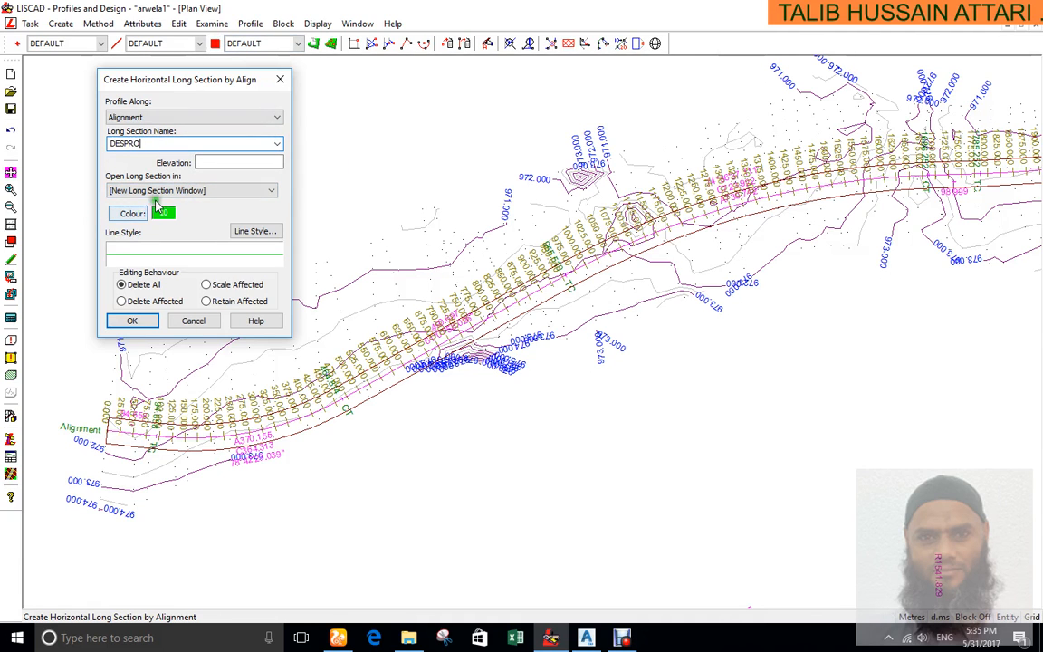
{"action": "left_click", "coordinate": [132, 213]}
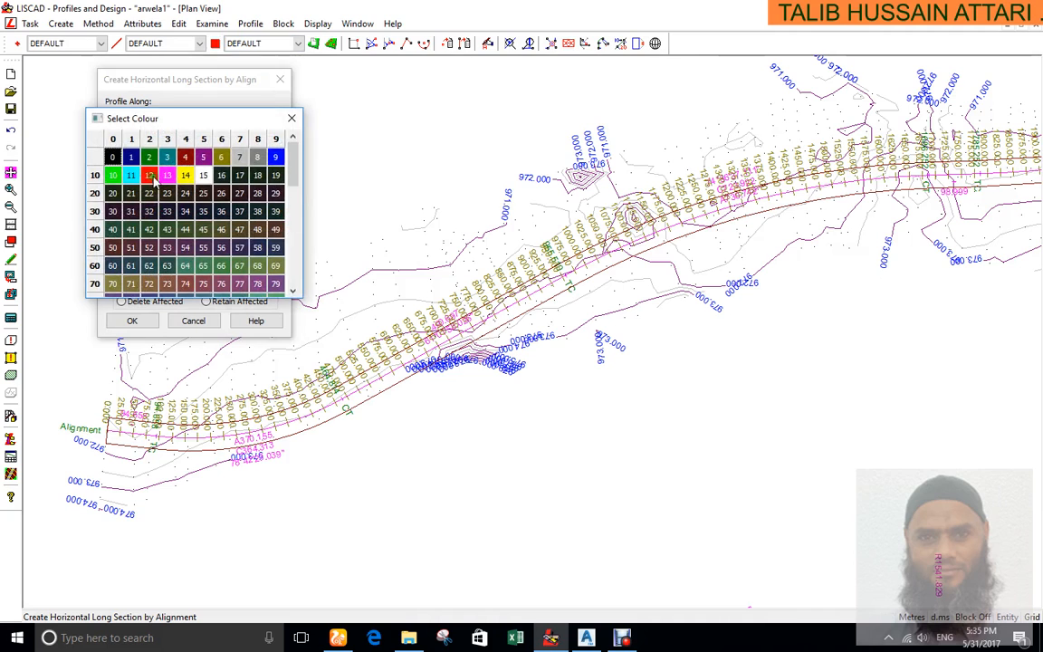
{"action": "left_click", "coordinate": [150, 177]}
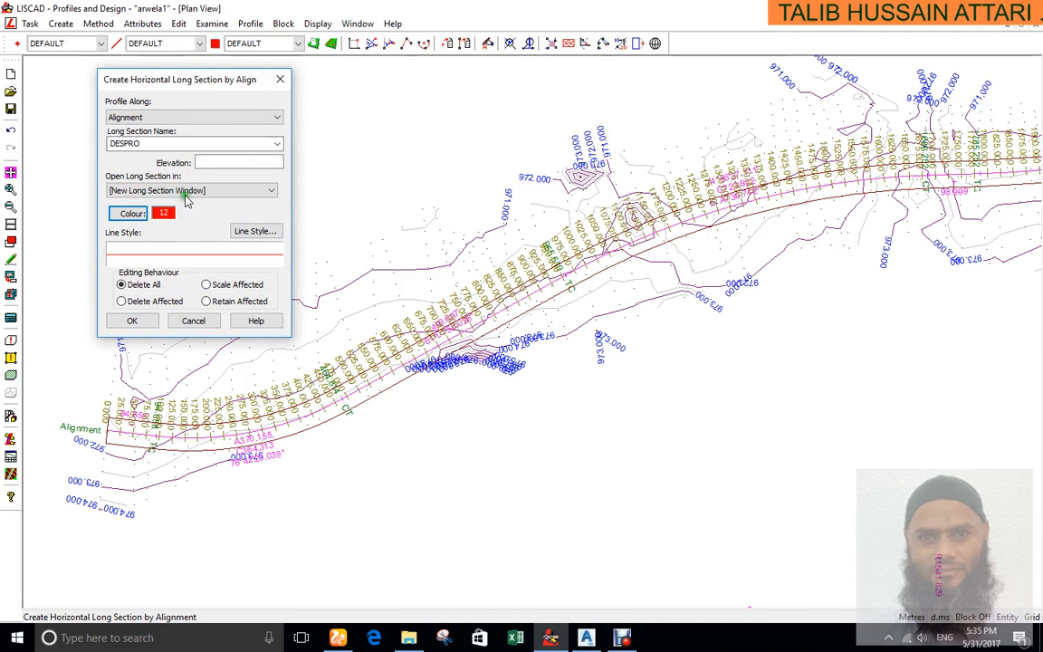
Check the starting design elevation in the AutoCAD Civil 3D profile, then create the LISCAD horizontal long section at elevation 972
{"action": "left_click", "coordinate": [205, 161]}
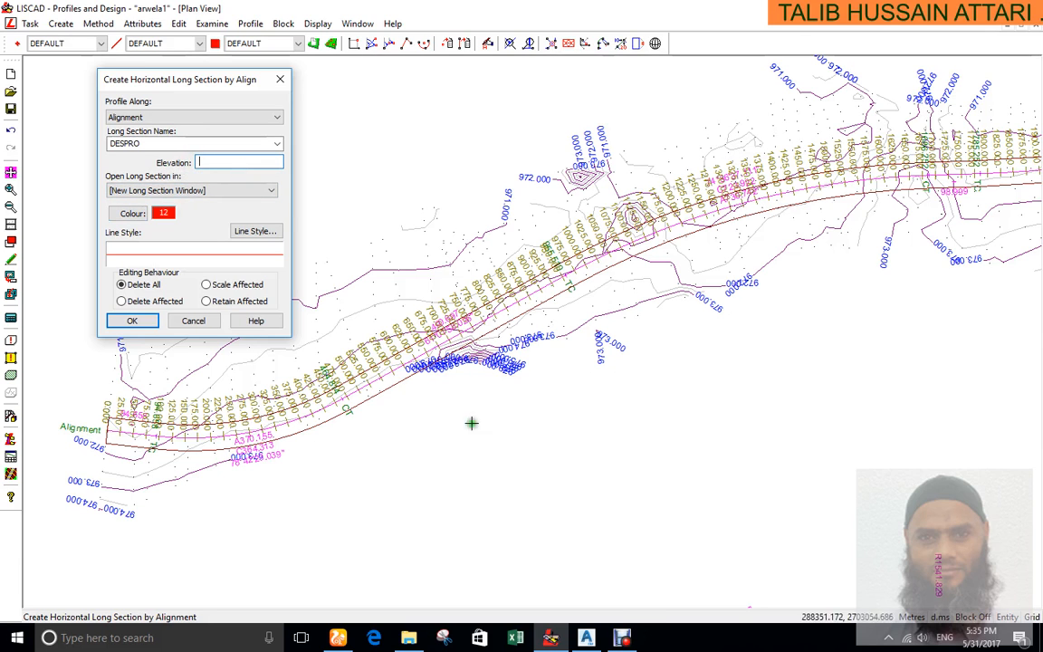
{"action": "left_click", "coordinate": [586, 638]}
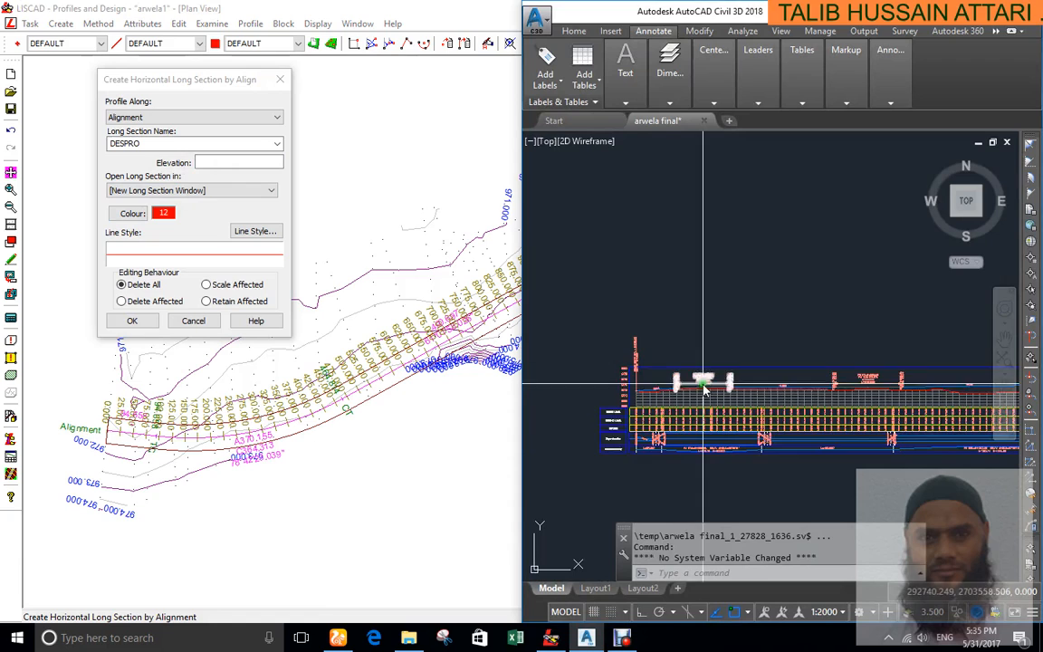
{"action": "scroll", "coordinate": [671, 392], "scroll_direction": "up", "scroll_amount": 3}
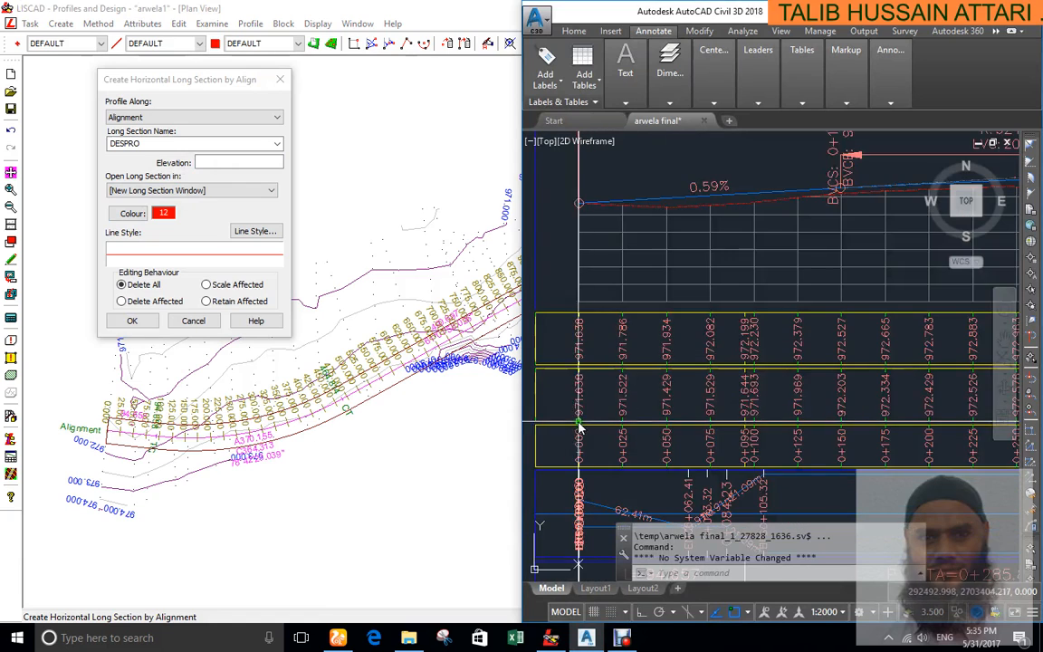
{"action": "scroll", "coordinate": [620, 384], "scroll_direction": "up", "scroll_amount": 3}
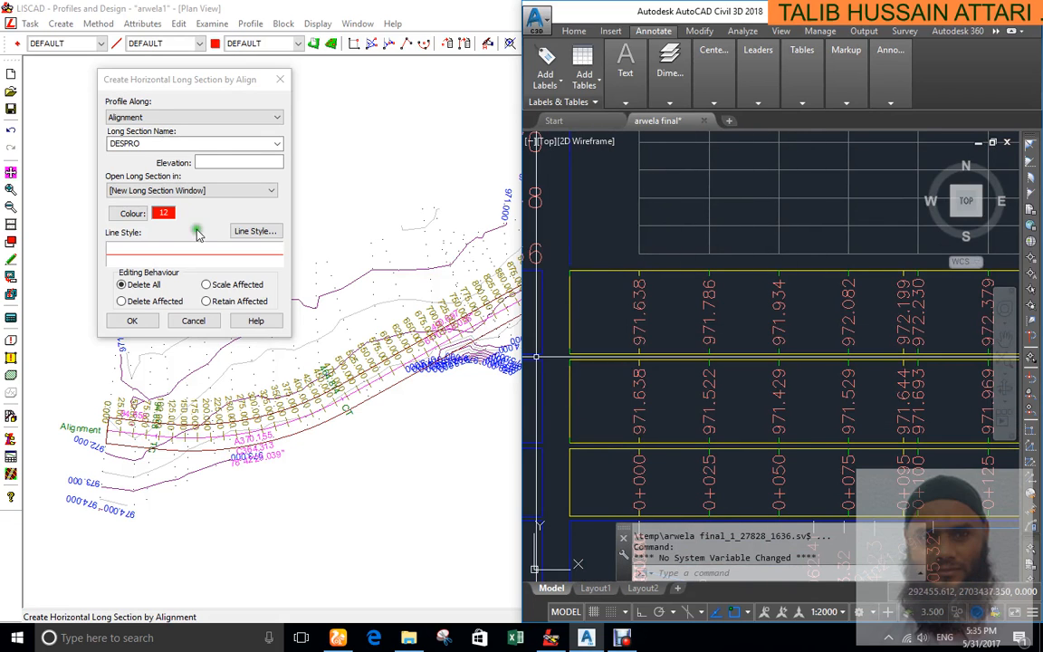
{"action": "left_click", "coordinate": [215, 162]}
{"action": "type", "text": "97"}
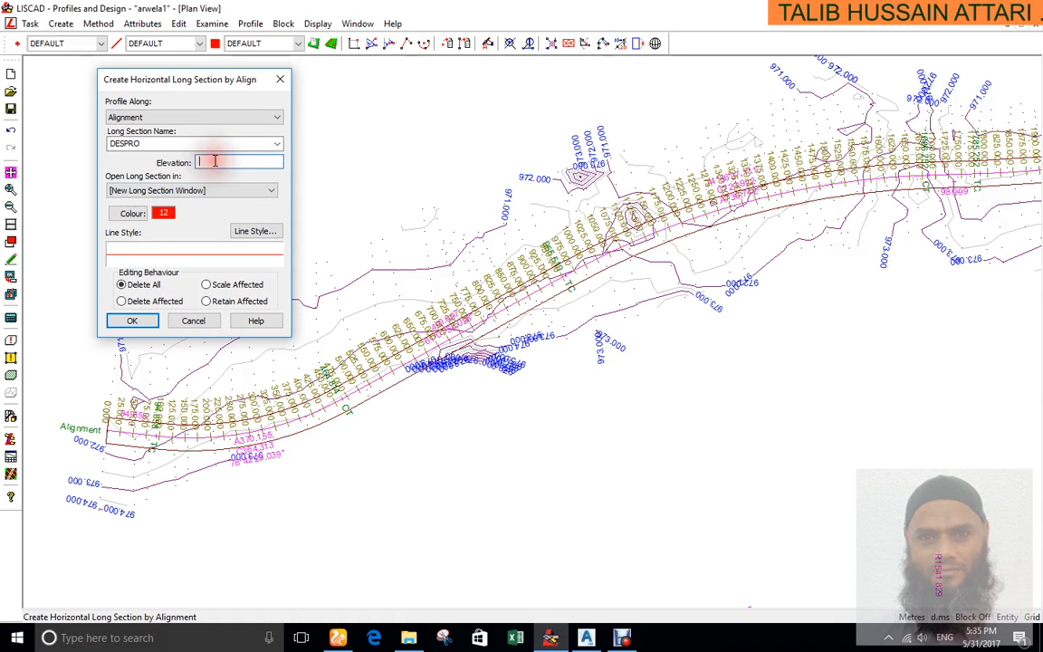
{"action": "type", "text": "2"}
{"action": "left_click", "coordinate": [140, 320]}
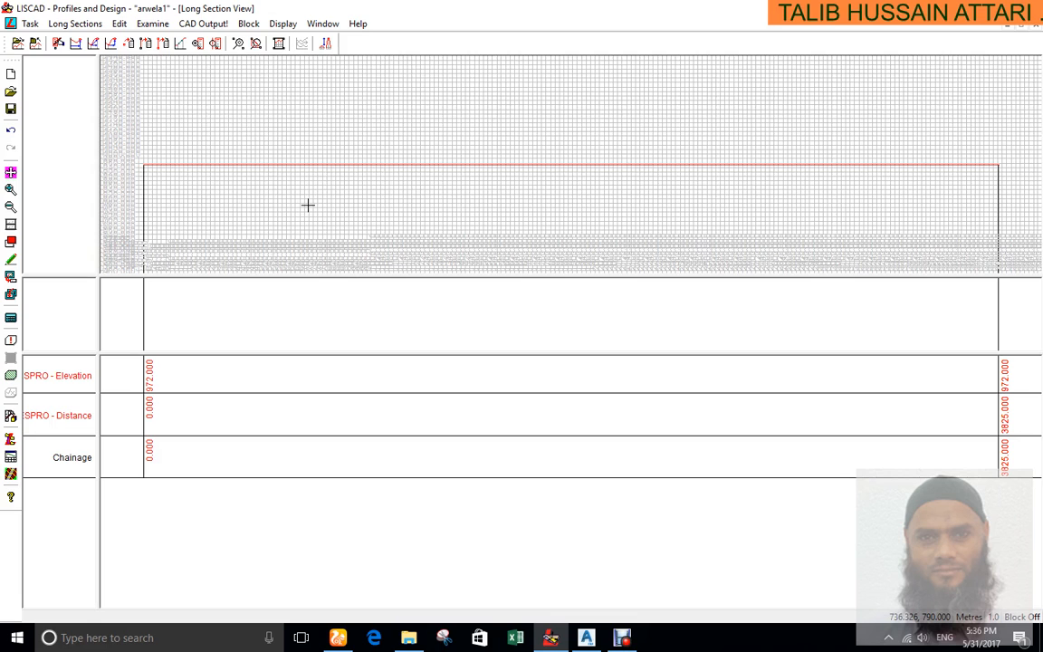
Display the DESPRO long section values at a user-defined interval of 25.000
{"action": "right_click", "coordinate": [366, 159]}
{"action": "left_click", "coordinate": [388, 163]}
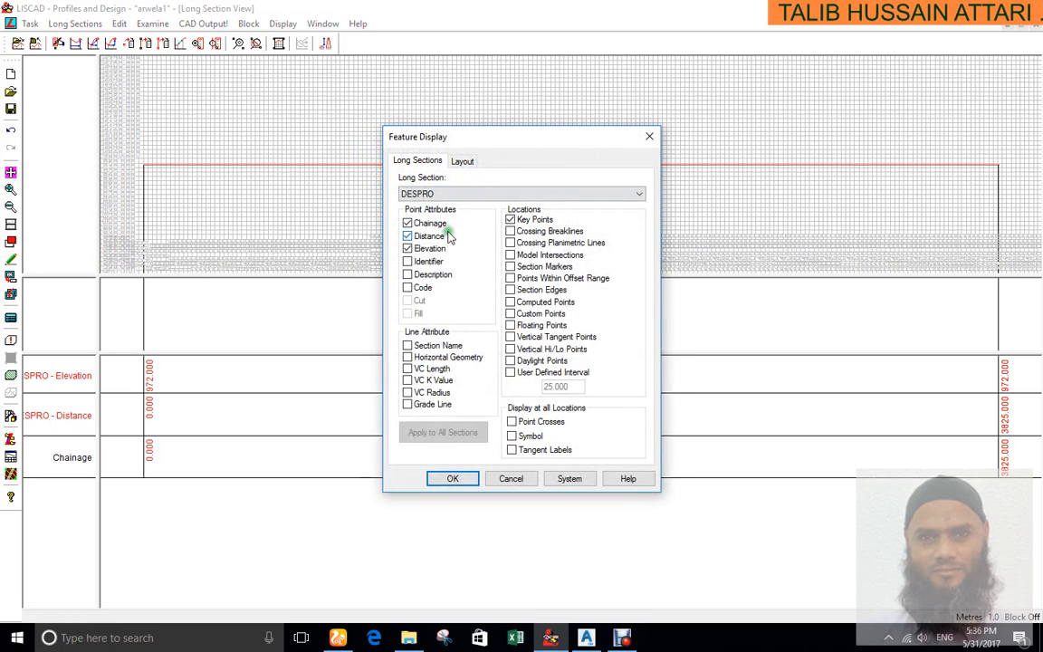
{"action": "left_click", "coordinate": [509, 372]}
{"action": "left_click", "coordinate": [463, 479]}
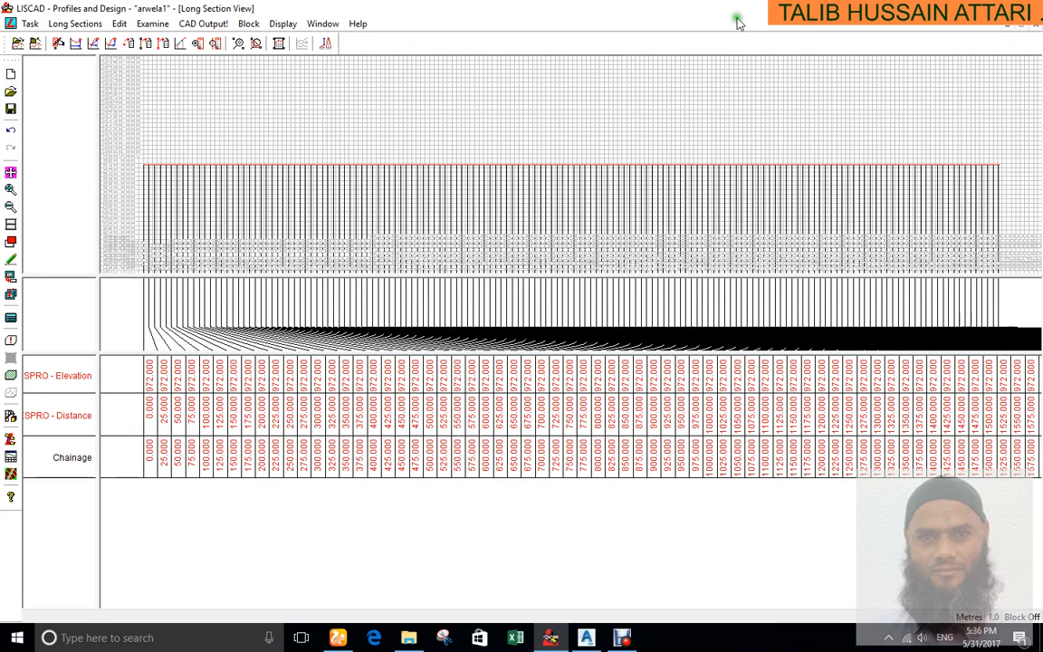
Place the LISCAD window beside Civil 3D and bring the start of the Civil 3D profile with its first PVI label into view
{"action": "left_click_drag", "start_coordinate": [457, 14], "coordinate": [2, 86]}
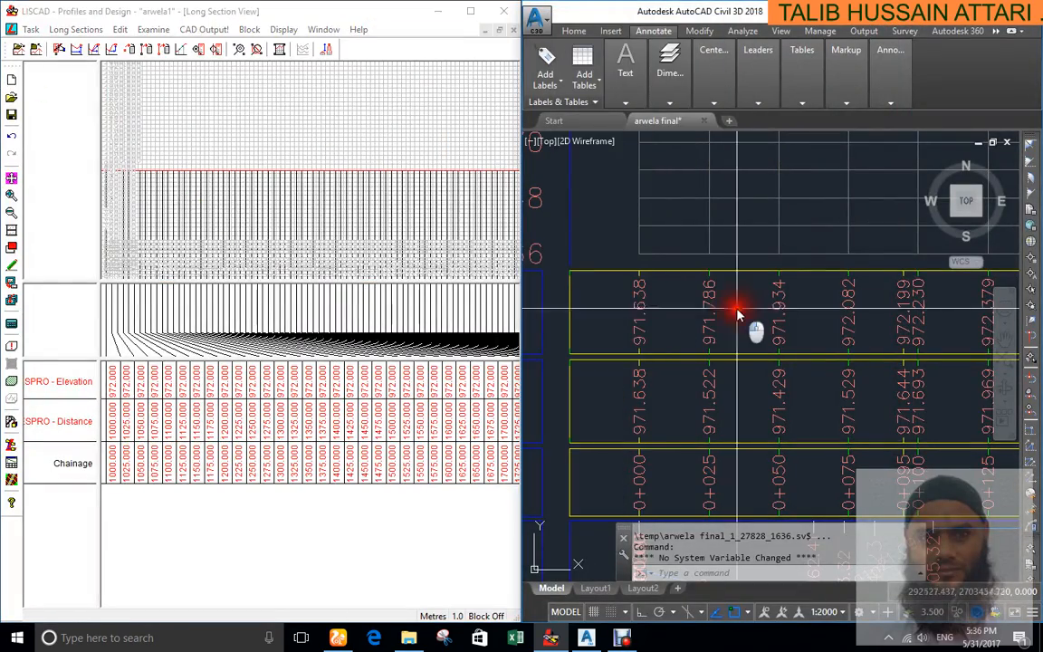
{"action": "scroll", "coordinate": [715, 355], "scroll_direction": "down", "scroll_amount": 4}
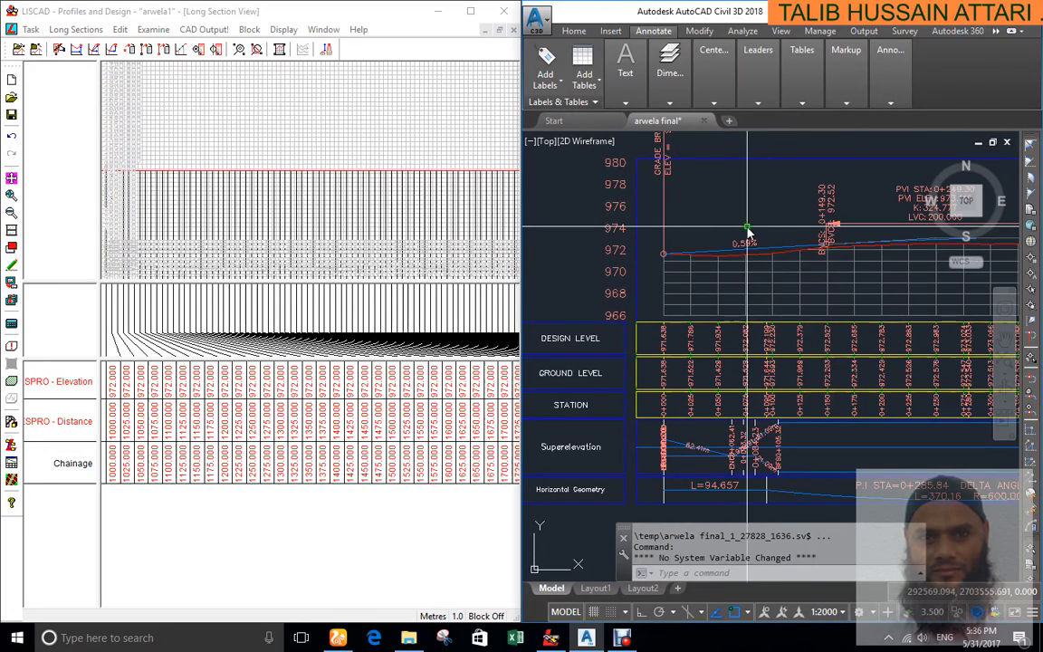
{"action": "middle_click_drag", "start_coordinate": [705, 201], "coordinate": [645, 329]}
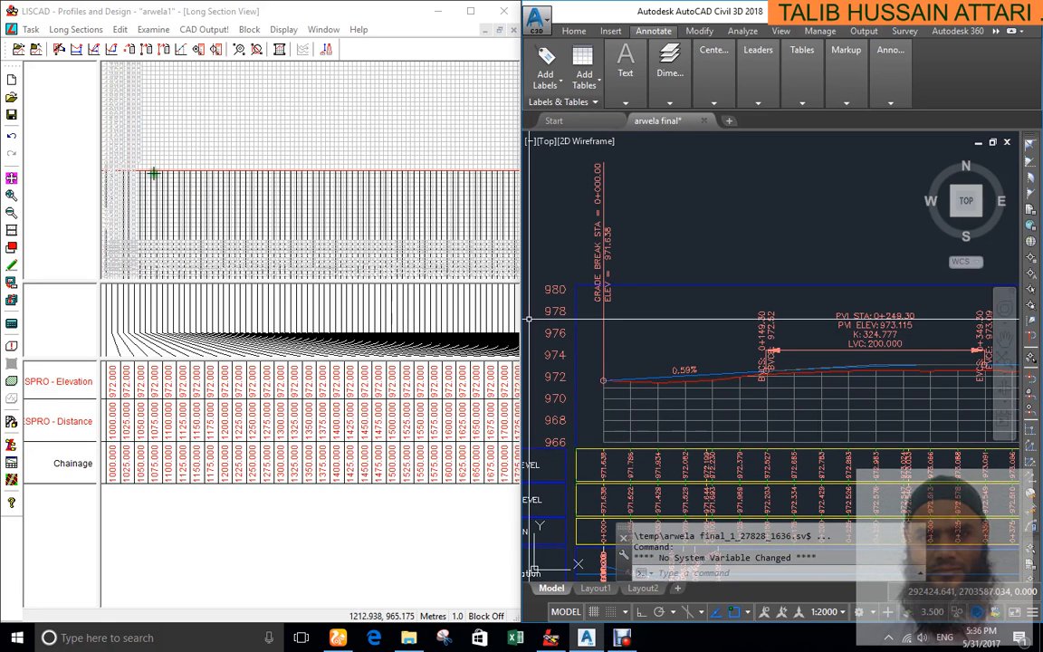
Set the vertical exaggeration of the DESPRO long section view to 10
{"action": "scroll", "coordinate": [295, 163], "scroll_direction": "down", "scroll_amount": 2}
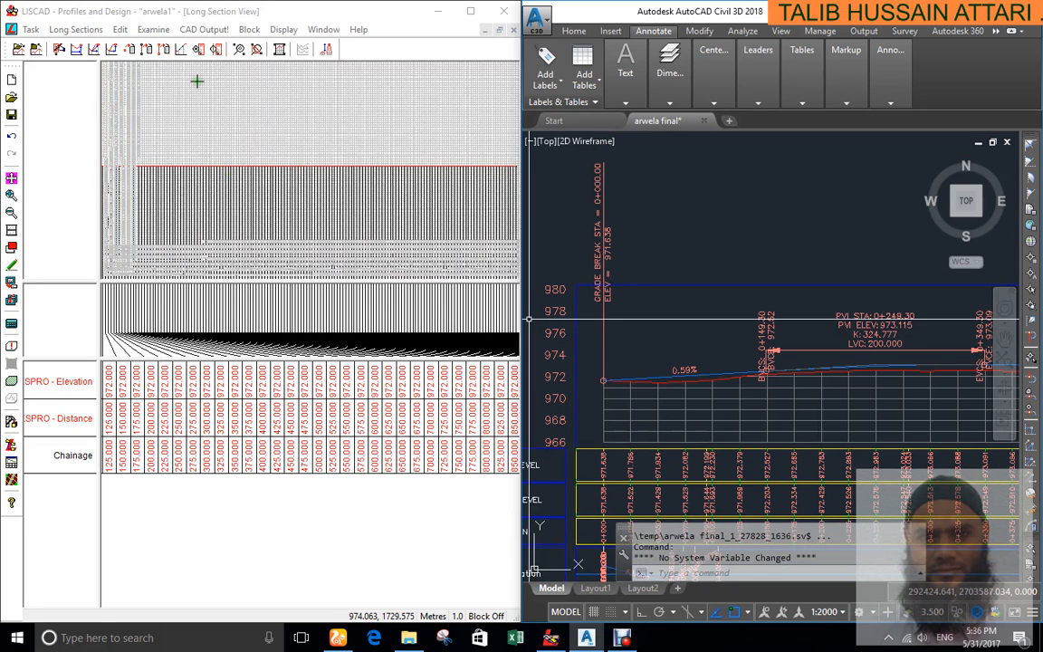
{"action": "scroll", "coordinate": [227, 158], "scroll_direction": "up", "scroll_amount": 4}
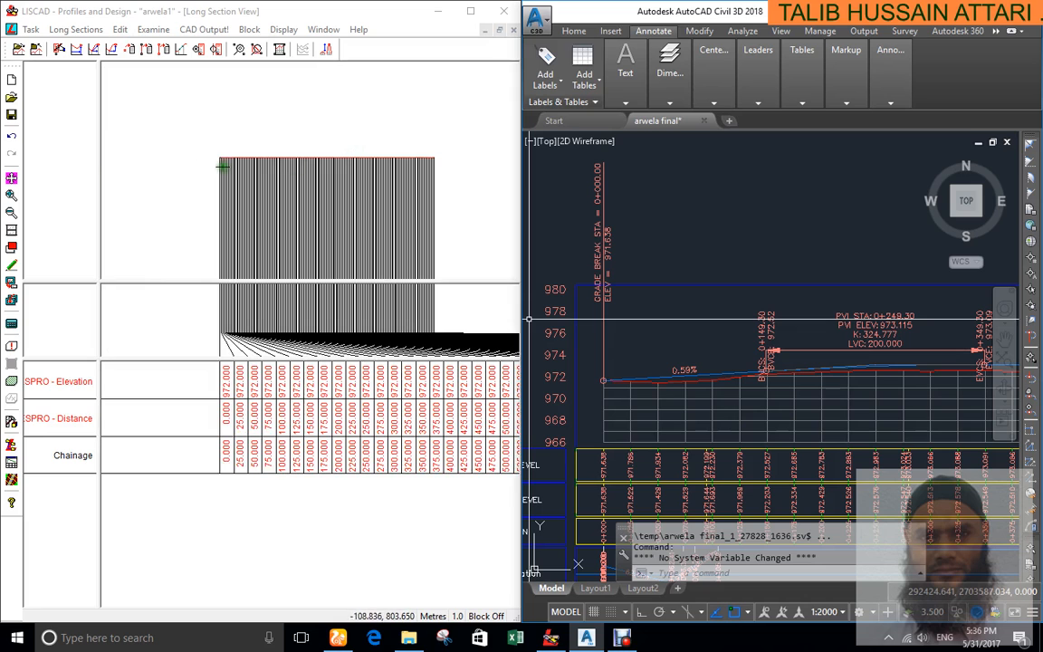
{"action": "left_click", "coordinate": [240, 136]}
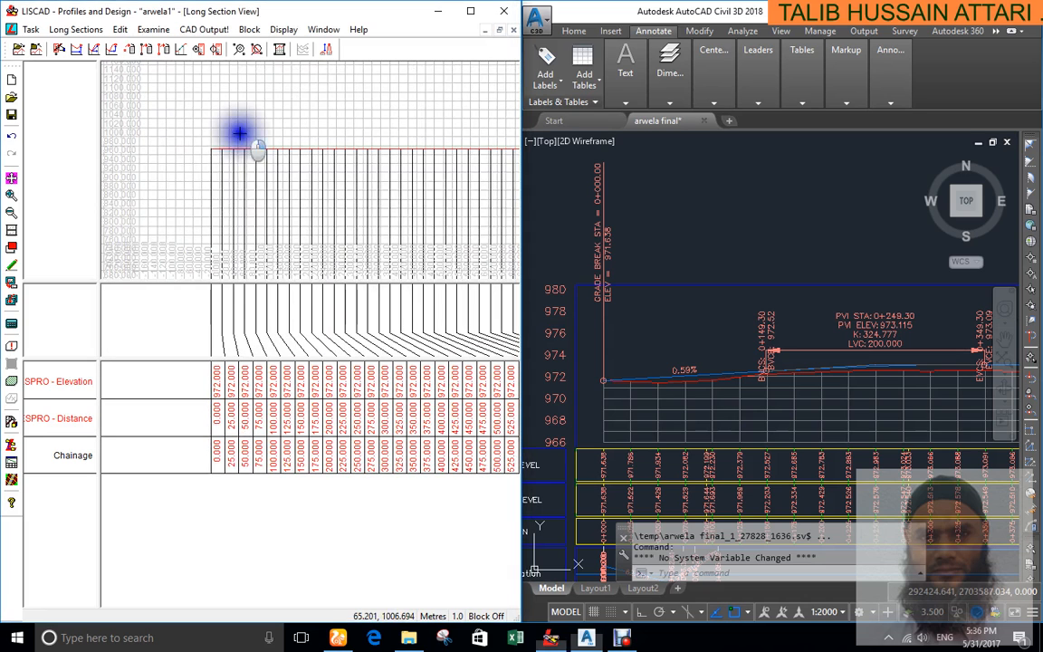
{"action": "right_click", "coordinate": [266, 150]}
{"action": "left_click", "coordinate": [317, 190]}
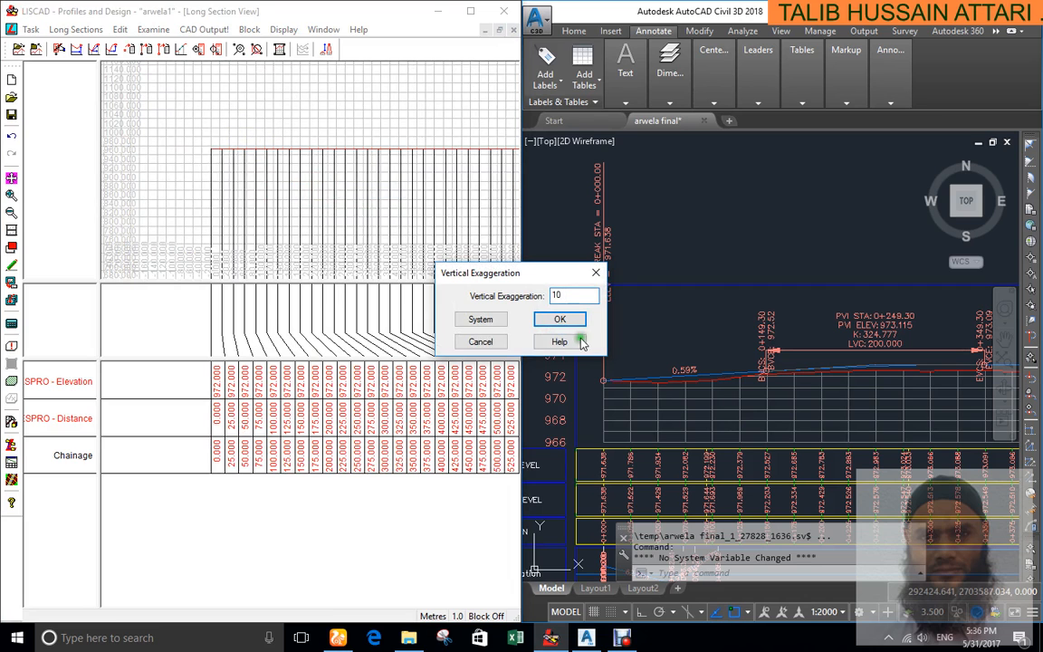
{"action": "left_click", "coordinate": [559, 319]}
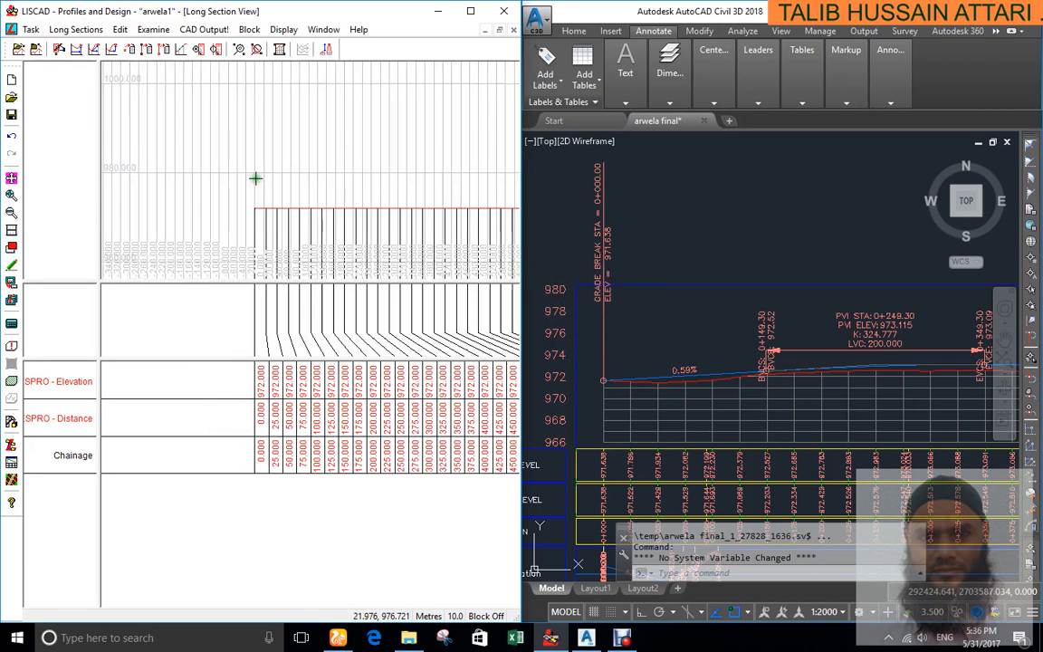
{"action": "scroll", "coordinate": [284, 224], "scroll_direction": "up", "scroll_amount": 1}
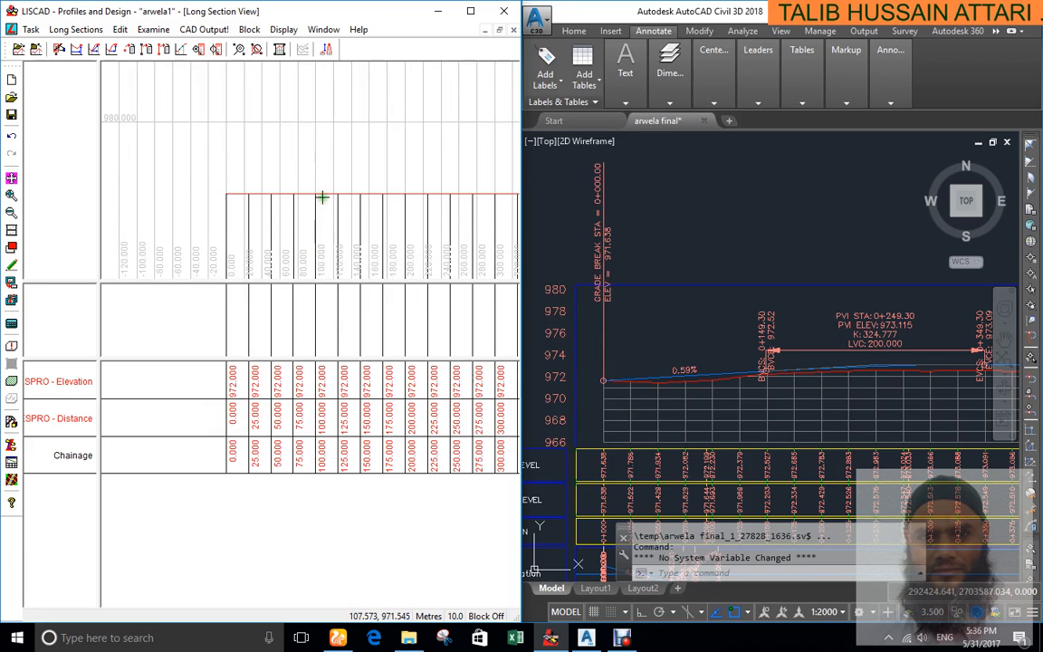
Open the GRPRO ground long section in the same view as DESPRO
{"action": "left_click", "coordinate": [76, 29]}
{"action": "left_click", "coordinate": [82, 43]}
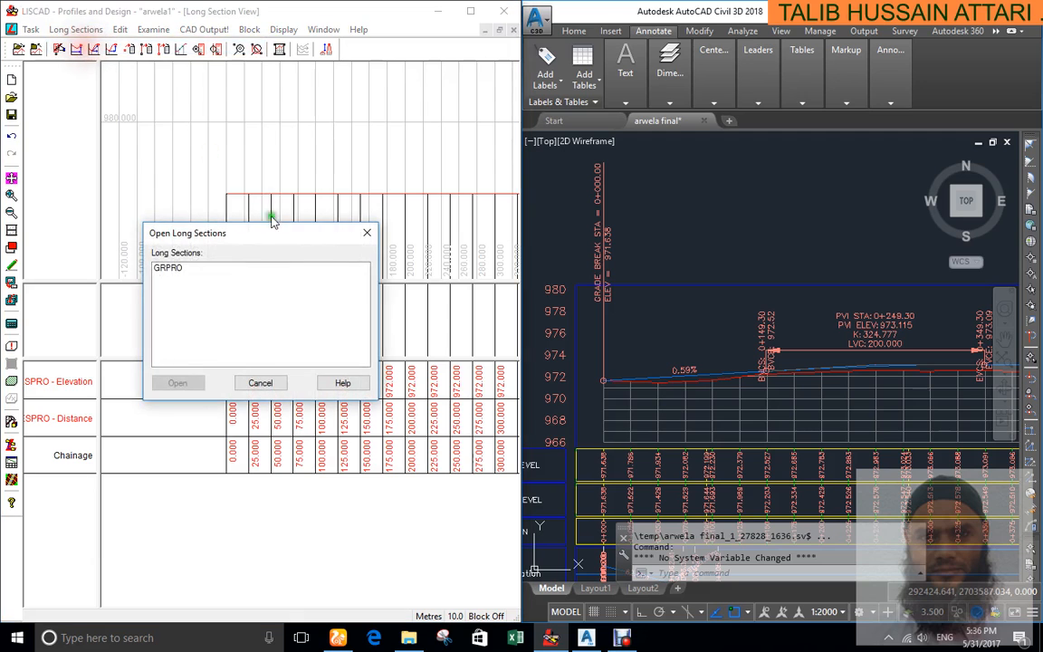
{"action": "left_click", "coordinate": [169, 269]}
{"action": "left_click", "coordinate": [179, 384]}
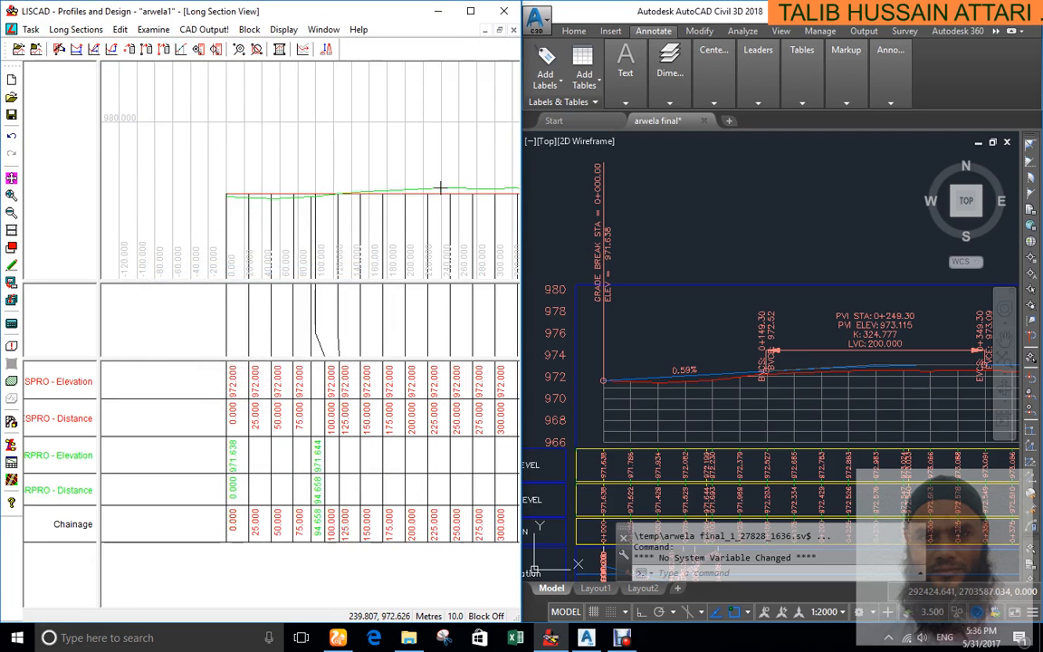
Turn off the Distance and Chainage point attributes for the DESPRO long section
{"action": "right_click", "coordinate": [308, 175]}
{"action": "left_click", "coordinate": [327, 180]}
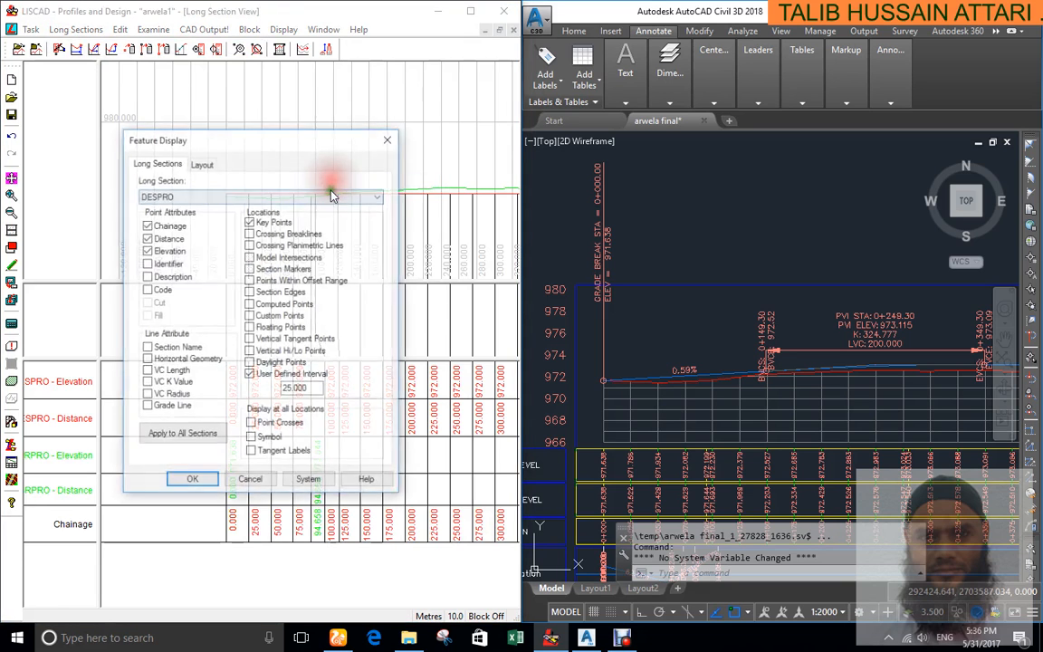
{"action": "left_click", "coordinate": [176, 197]}
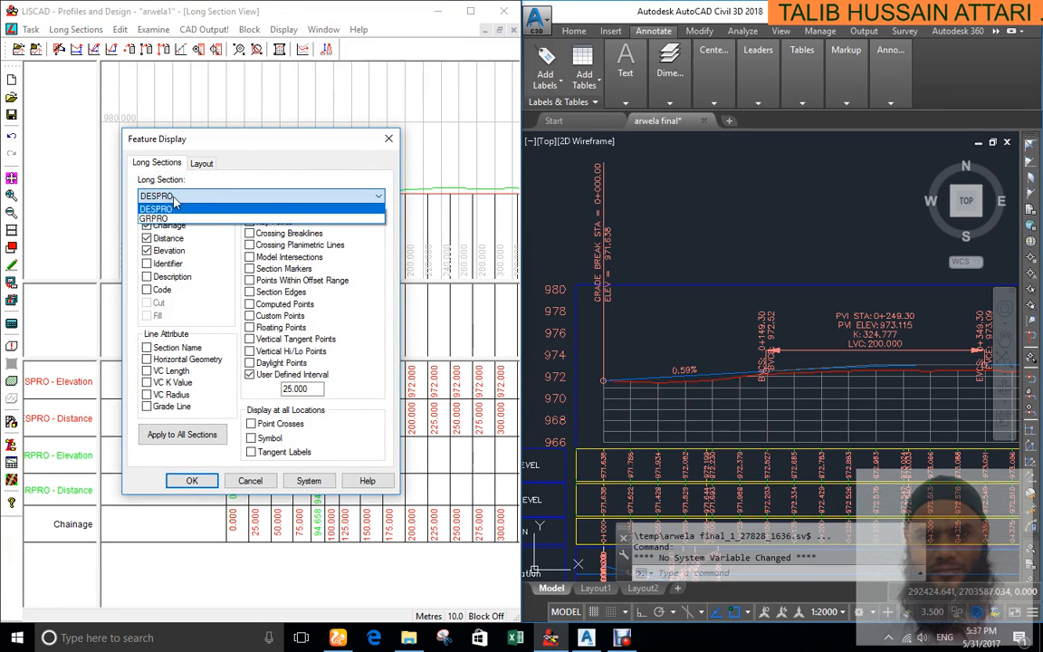
{"action": "left_click", "coordinate": [175, 207]}
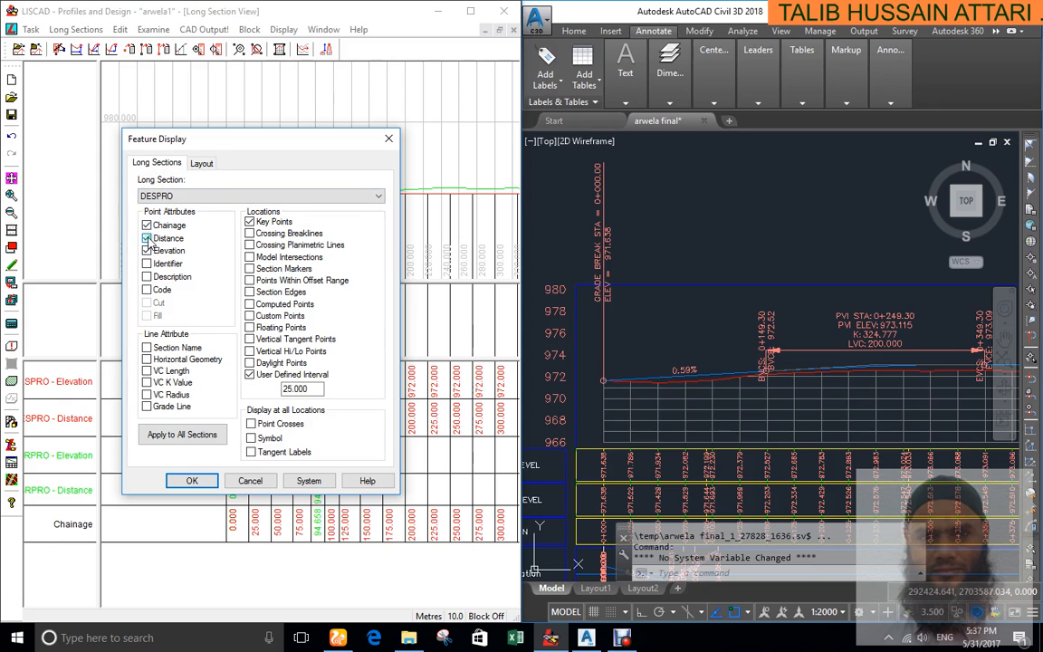
{"action": "left_click", "coordinate": [145, 238]}
{"action": "left_click", "coordinate": [146, 224]}
{"action": "left_click", "coordinate": [193, 483]}
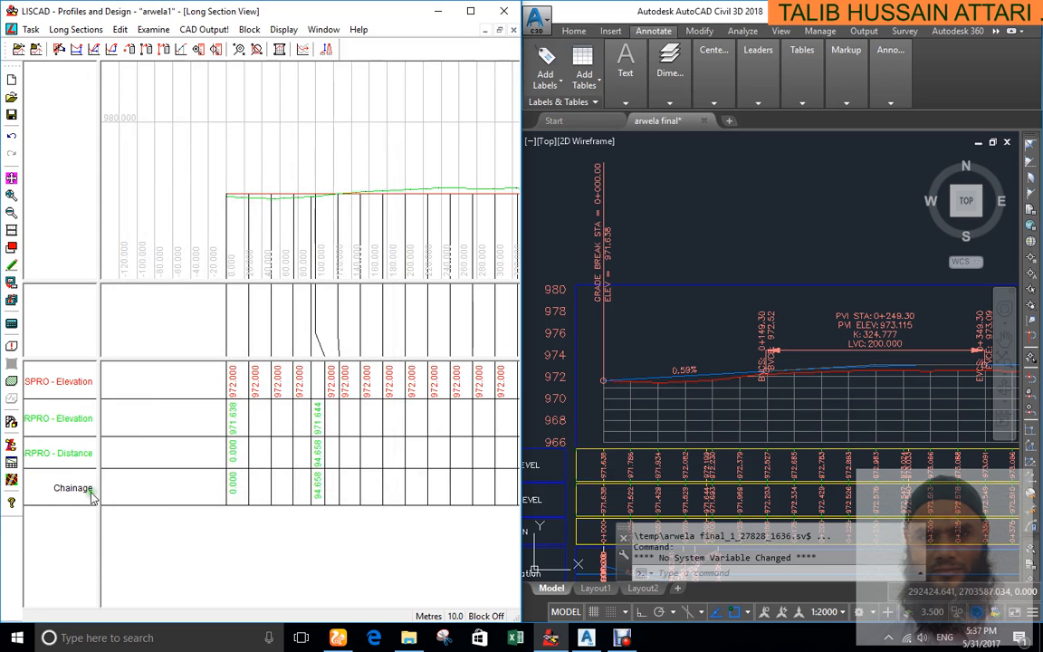
Display the GRPRO long section values at a user-defined interval of 25.000 and turn off its key points
{"action": "right_click", "coordinate": [317, 179]}
{"action": "left_click", "coordinate": [326, 184]}
{"action": "left_click", "coordinate": [164, 196]}
{"action": "left_click", "coordinate": [153, 211]}
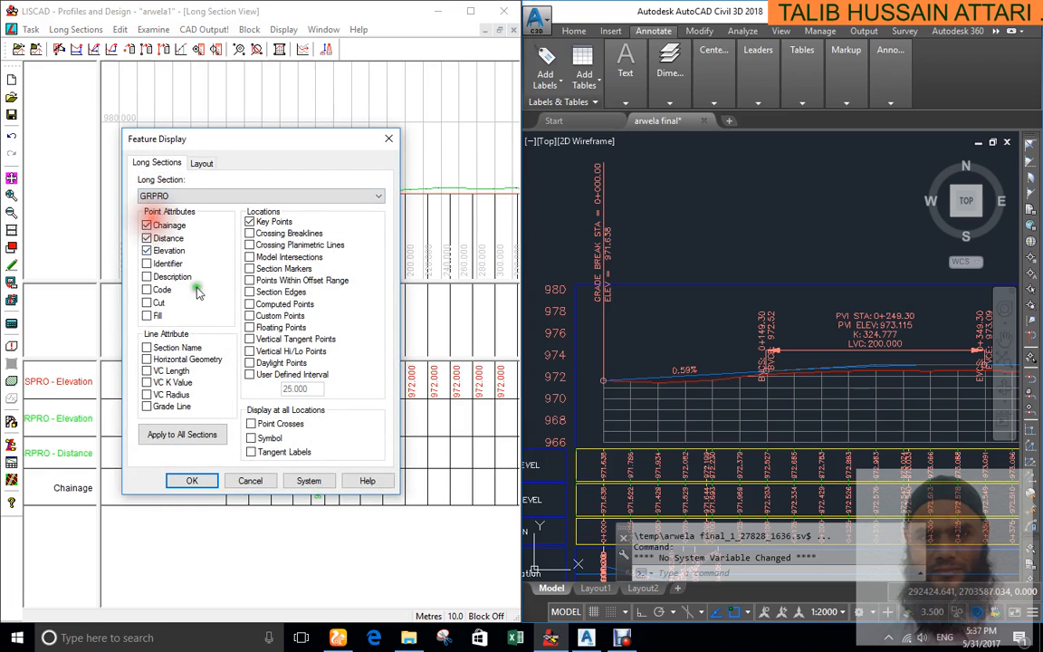
{"action": "left_click", "coordinate": [250, 376]}
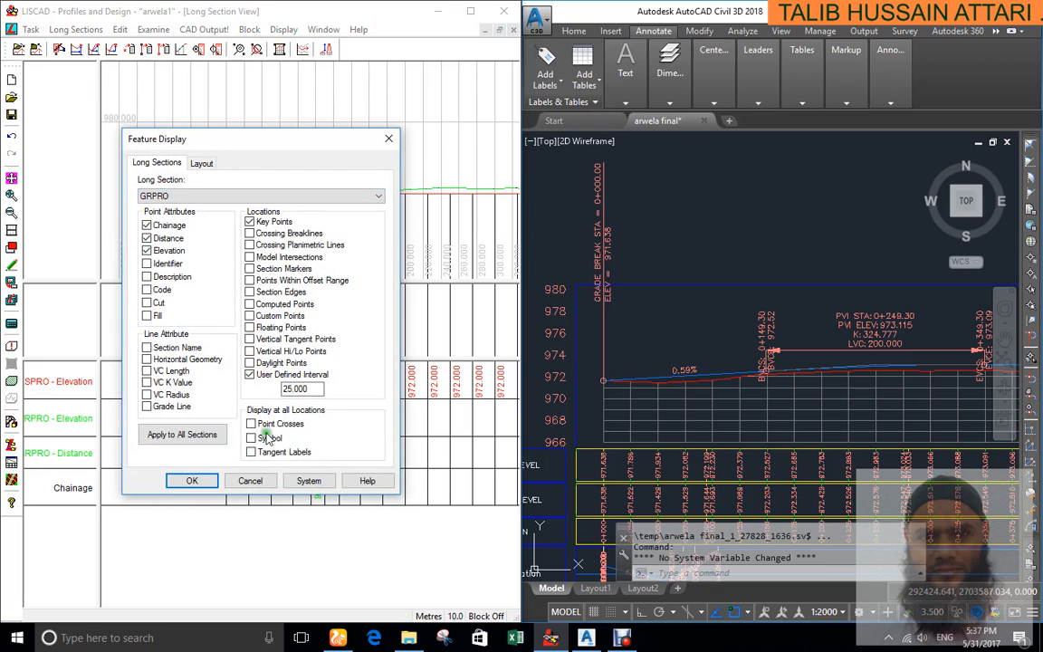
{"action": "left_click", "coordinate": [250, 222]}
{"action": "left_click", "coordinate": [192, 483]}
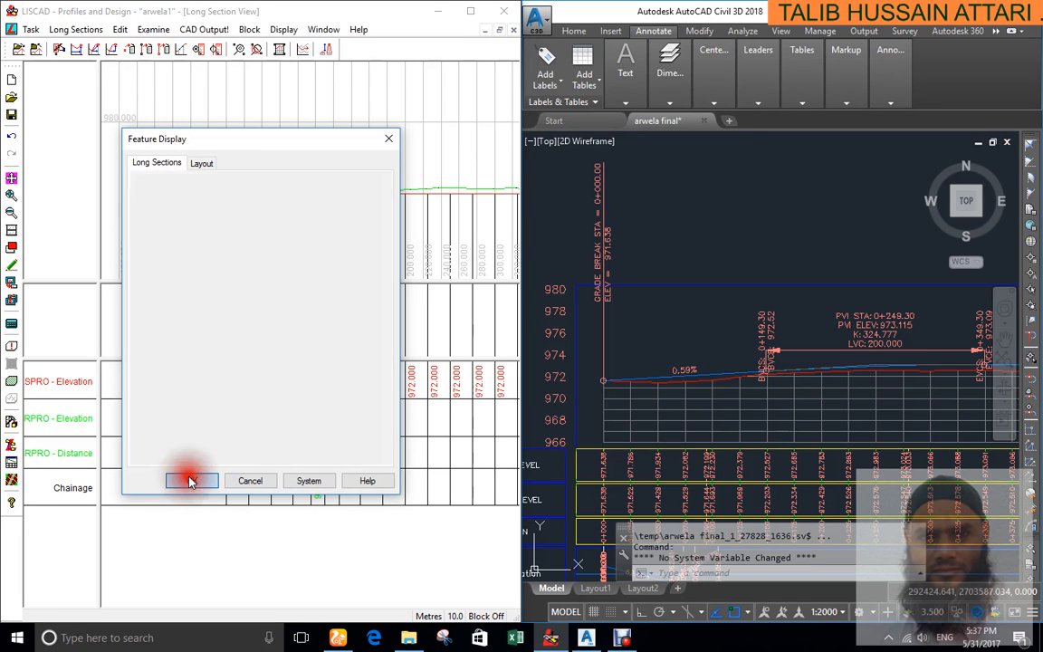
Turn off the Distance point attribute for the GRPRO long section
{"action": "left_click_drag", "start_coordinate": [418, 179], "coordinate": [333, 179]}
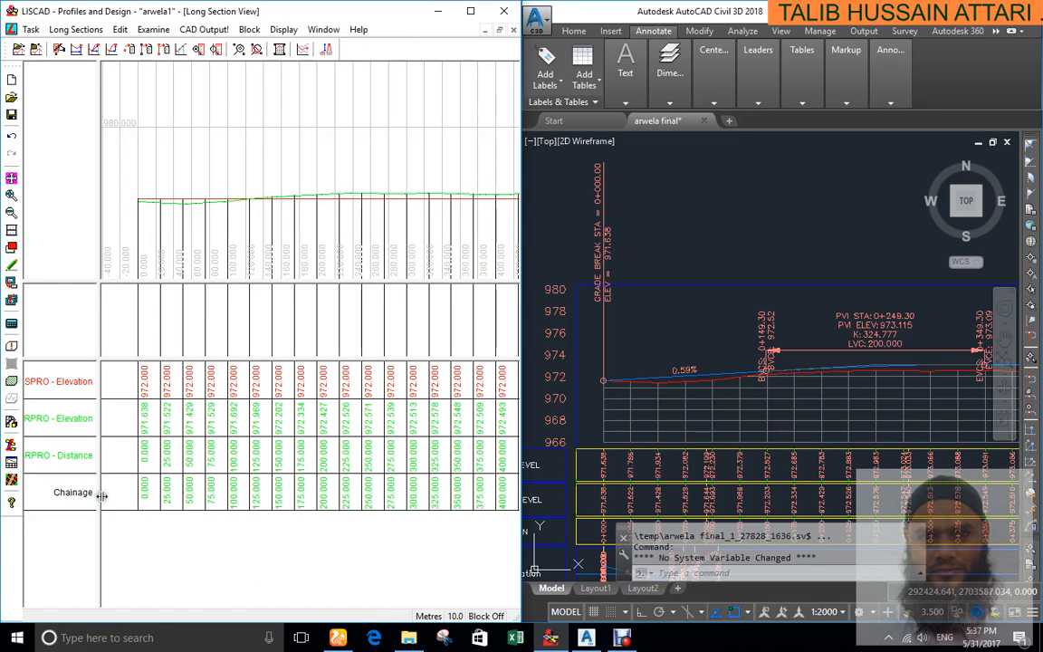
{"action": "right_click", "coordinate": [282, 143]}
{"action": "left_click", "coordinate": [305, 154]}
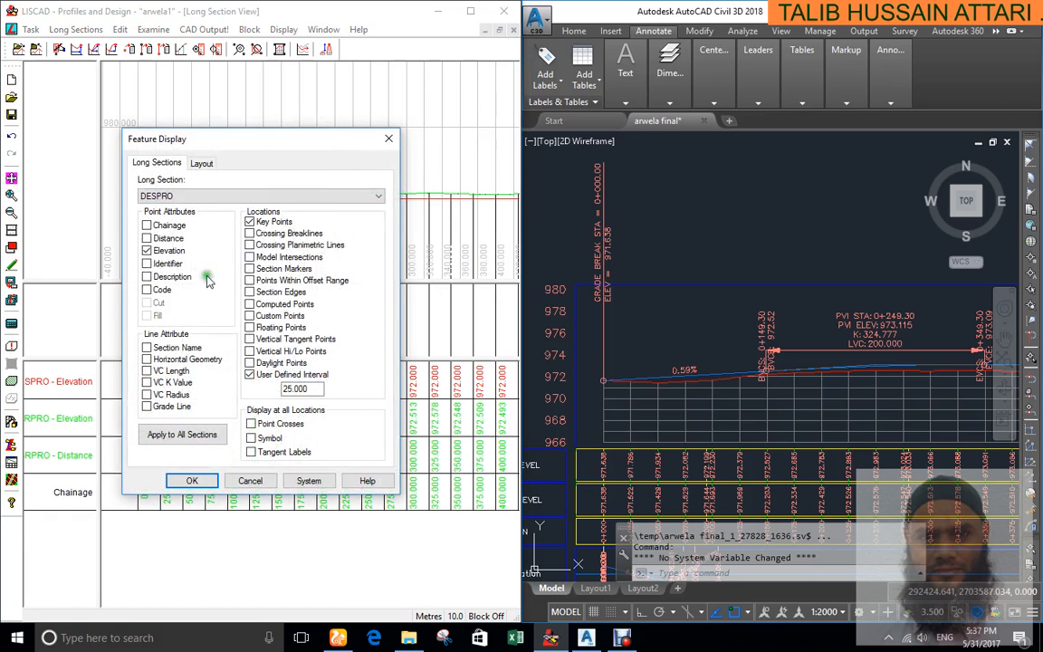
{"action": "left_click", "coordinate": [152, 195]}
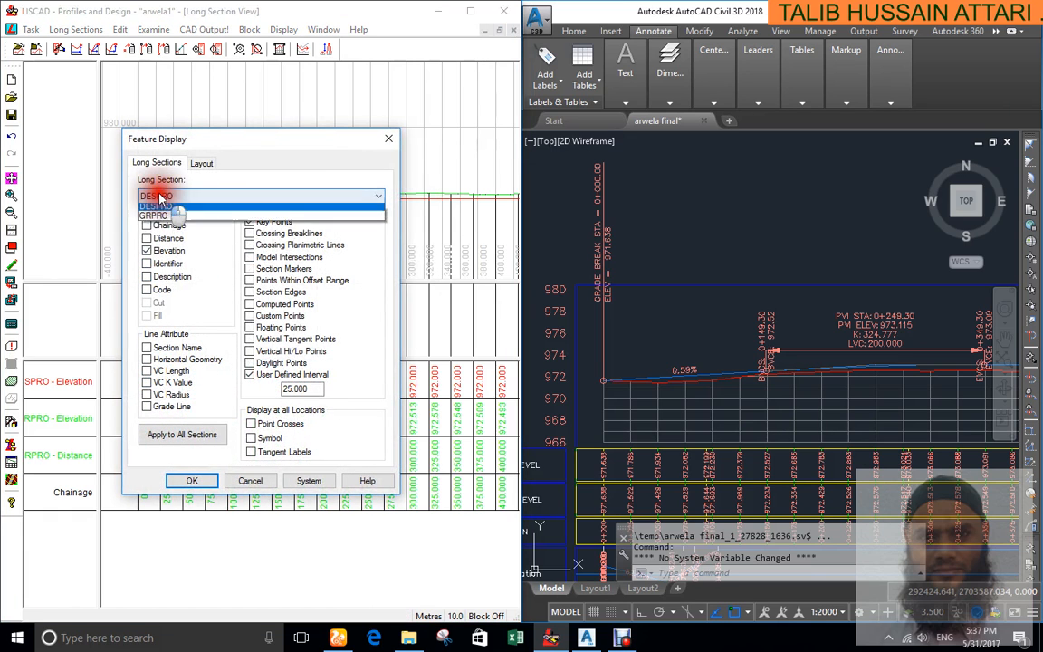
{"action": "left_click", "coordinate": [152, 217]}
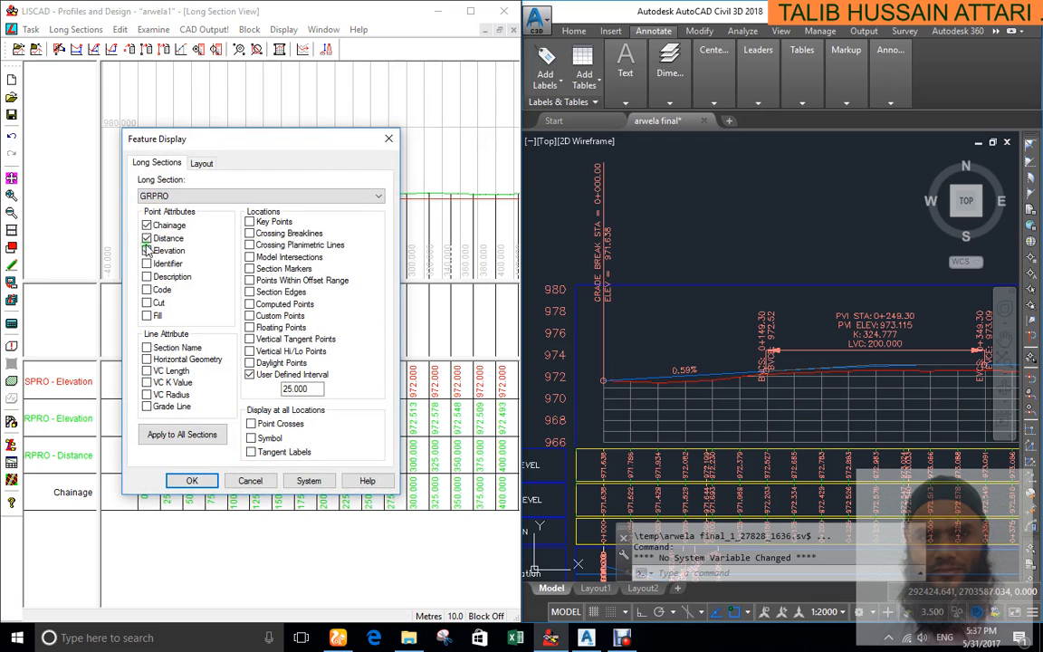
{"action": "left_click", "coordinate": [146, 238]}
{"action": "left_click", "coordinate": [192, 481]}
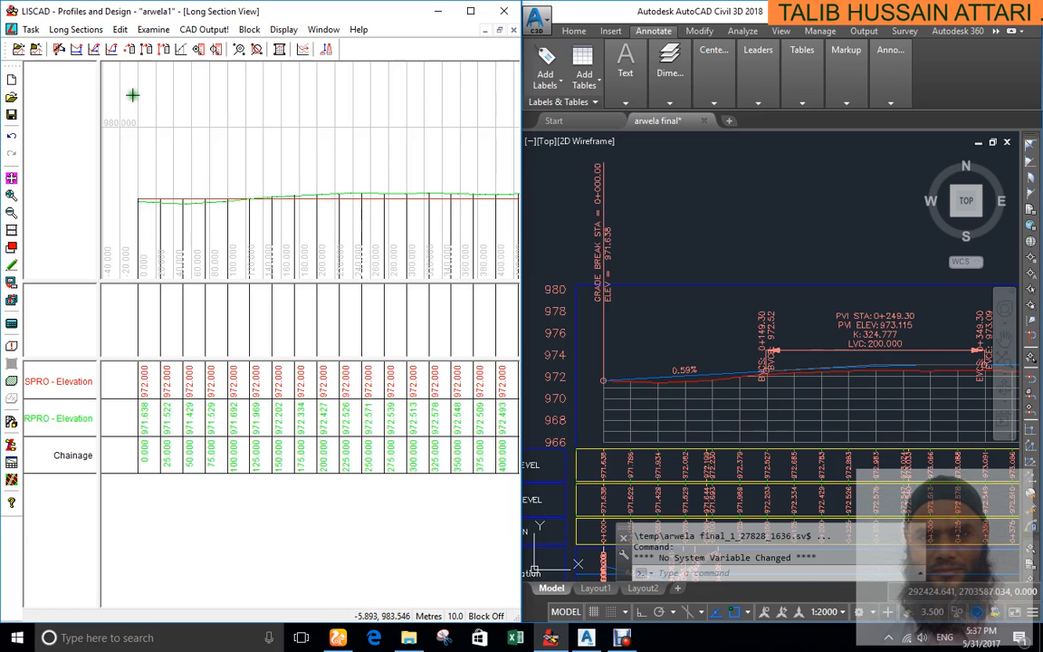
Create a point by chainage and elevation on DESPRO at chainage 249.3, elevation 973.115, from the first Civil 3D PVI
{"action": "left_click", "coordinate": [73, 30]}
{"action": "mouse_move", "coordinate": [138, 34]}
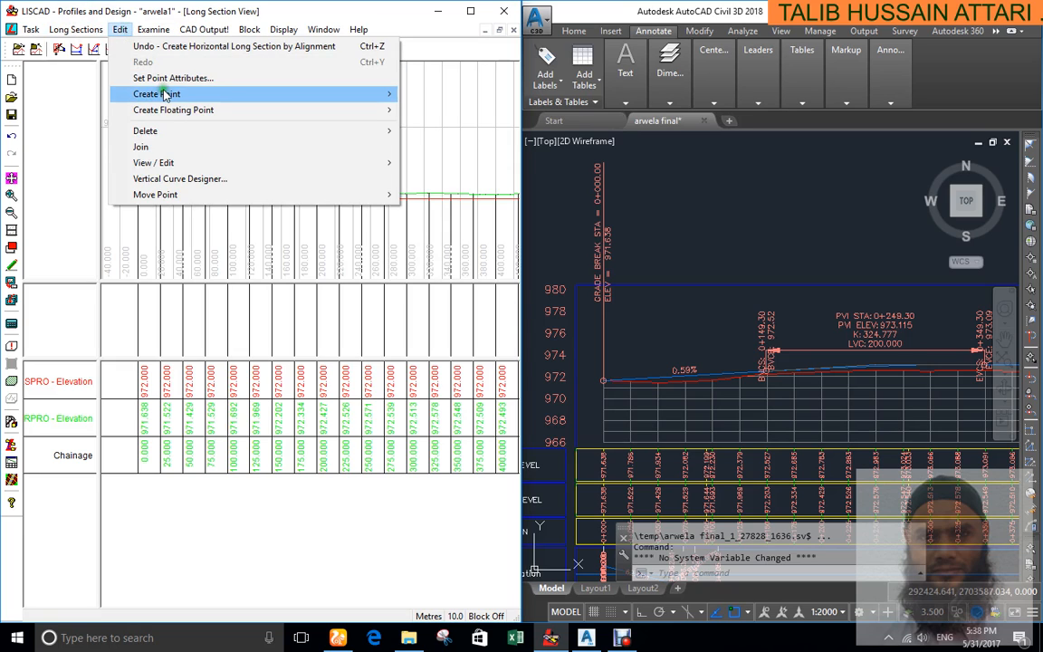
{"action": "mouse_move", "coordinate": [170, 95]}
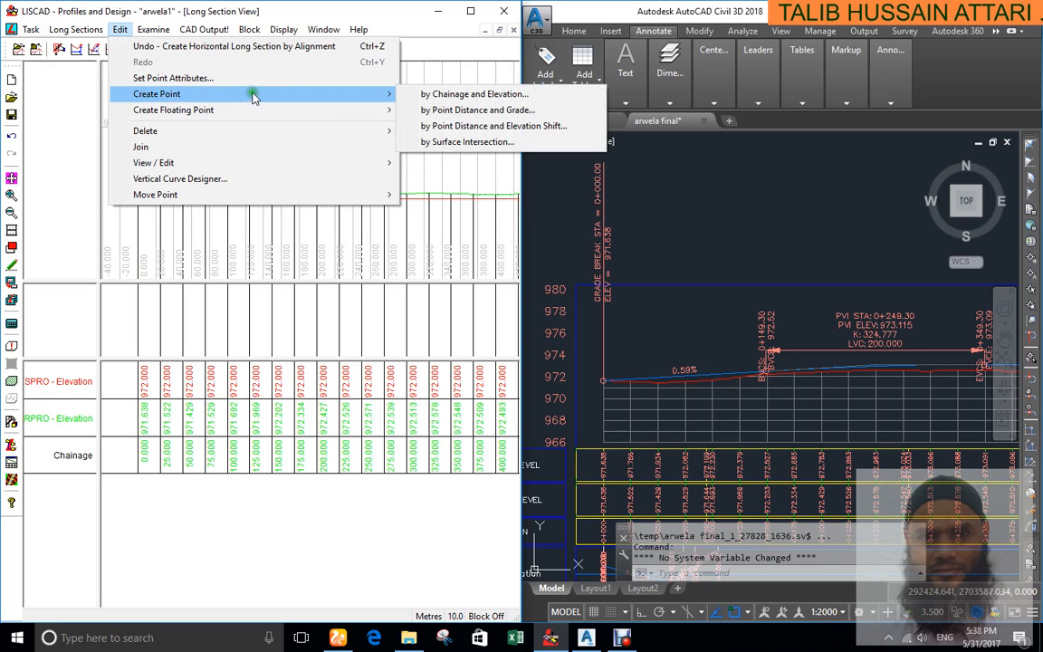
{"action": "left_click", "coordinate": [452, 98]}
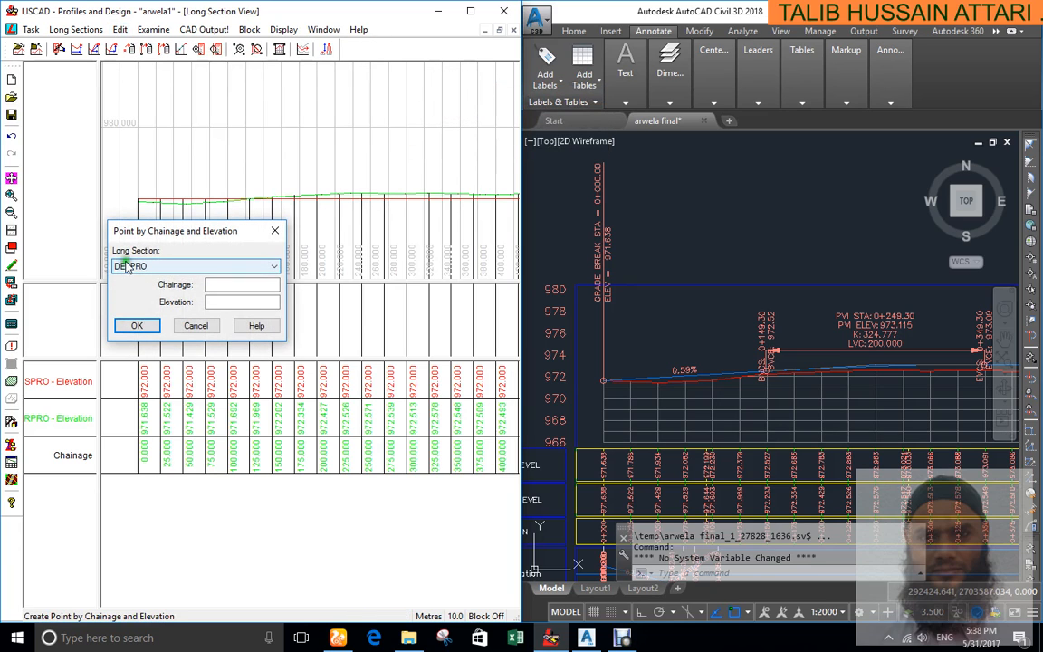
{"action": "left_click", "coordinate": [138, 265]}
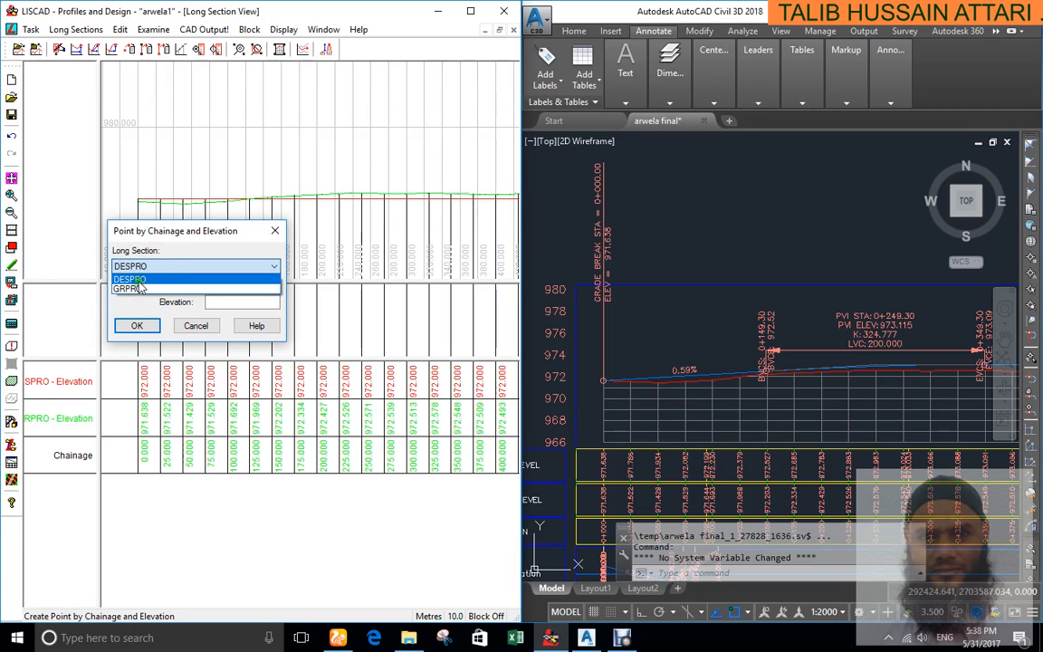
{"action": "left_click", "coordinate": [134, 278]}
{"action": "left_click", "coordinate": [214, 285]}
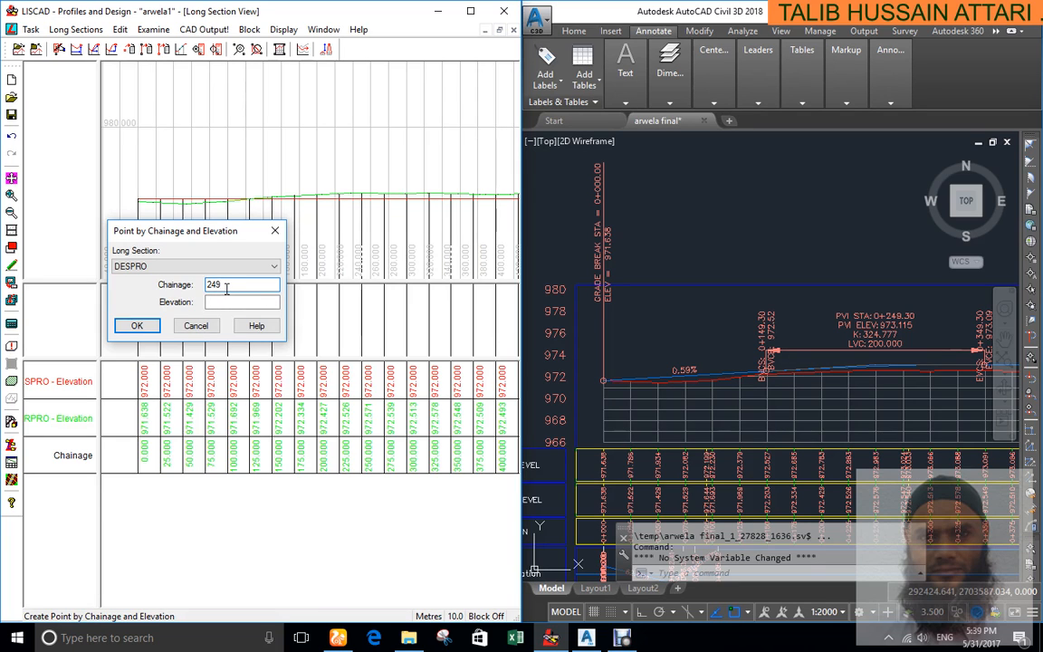
{"action": "left_click", "coordinate": [231, 300]}
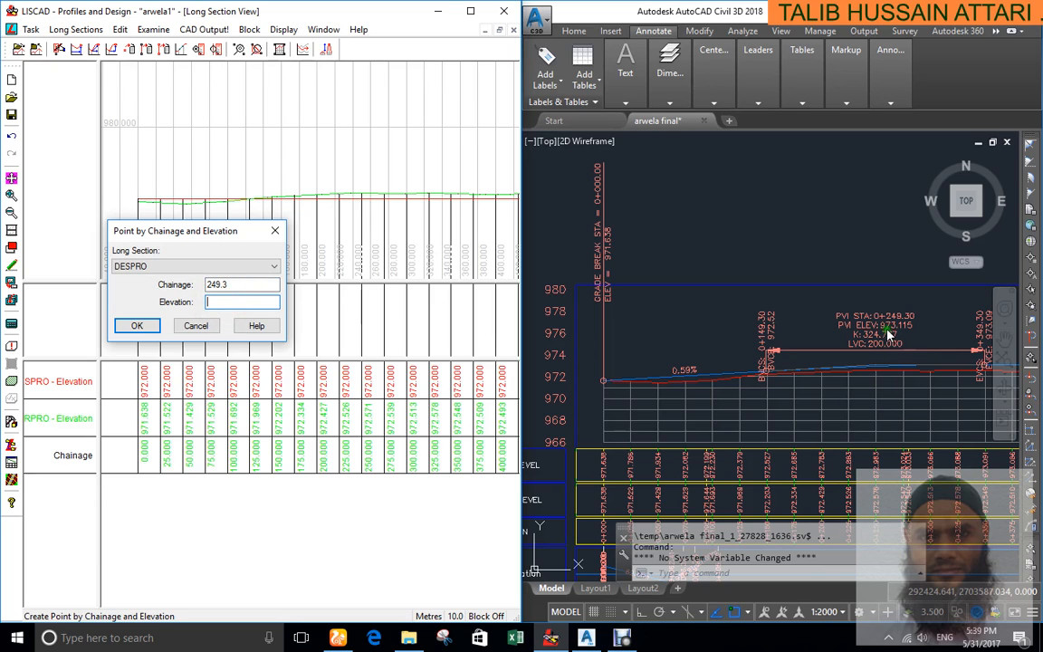
{"action": "type", "text": "973.115"}
{"action": "left_click", "coordinate": [136, 325]}
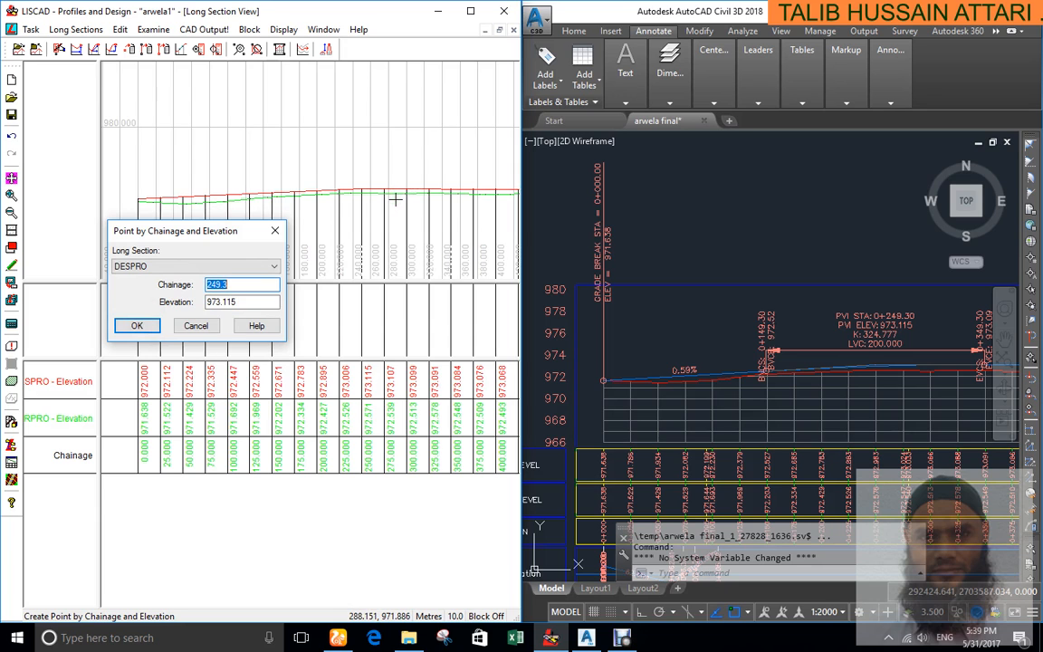
Create a DESPRO point at chainage 860.546, elevation 972.972, from the second PVI label in the Civil 3D profile
{"action": "scroll", "coordinate": [715, 303], "scroll_direction": "down", "scroll_amount": 3}
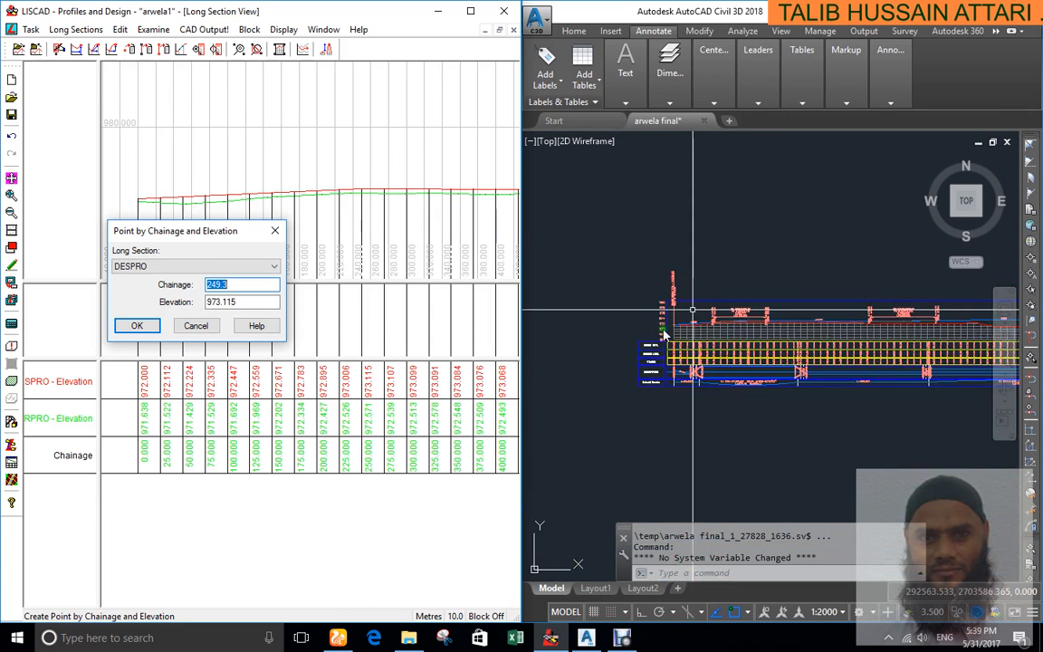
{"action": "scroll", "coordinate": [935, 315], "scroll_direction": "up", "scroll_amount": 4}
{"action": "scroll", "coordinate": [935, 315], "scroll_direction": "up", "scroll_amount": 4}
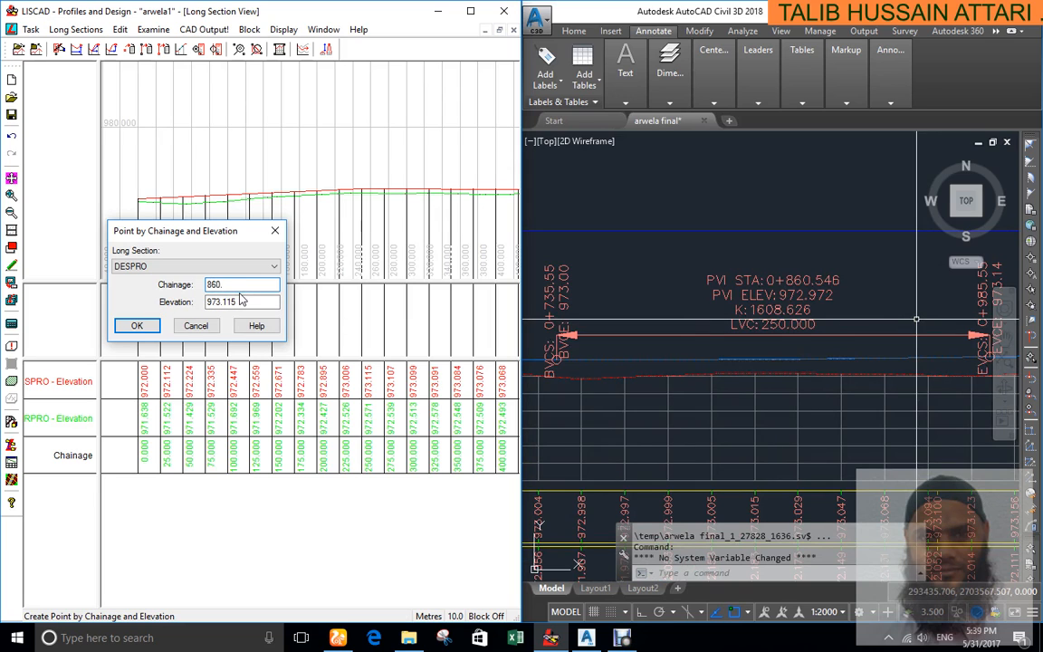
{"action": "type", "text": "546"}
{"action": "left_click_drag", "start_coordinate": [256, 302], "coordinate": [207, 305]}
{"action": "type", "text": "972.972"}
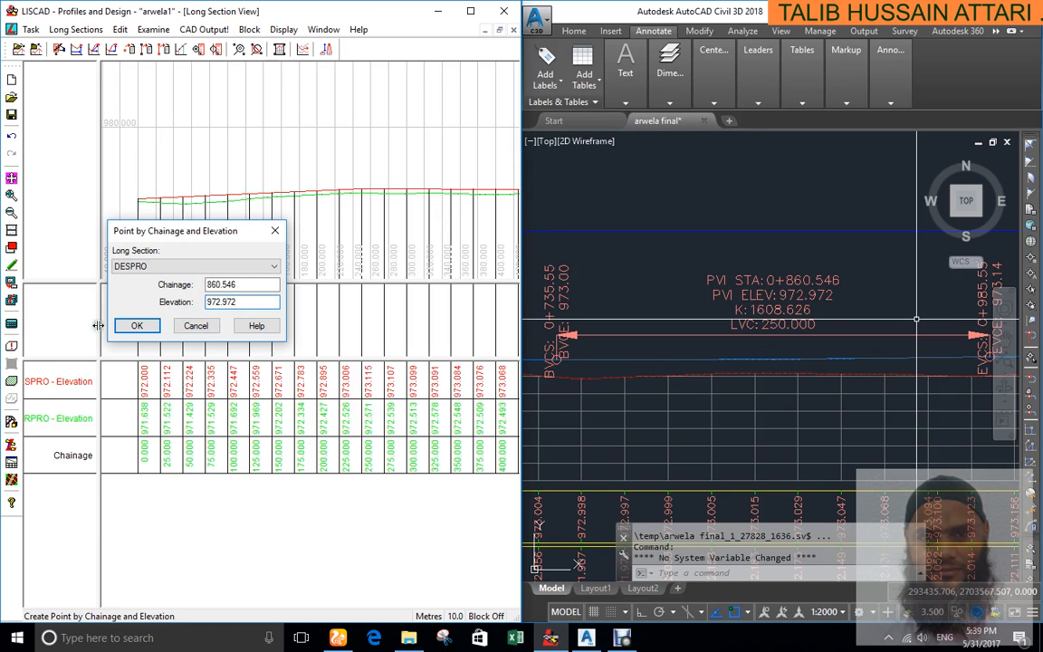
{"action": "left_click", "coordinate": [141, 326]}
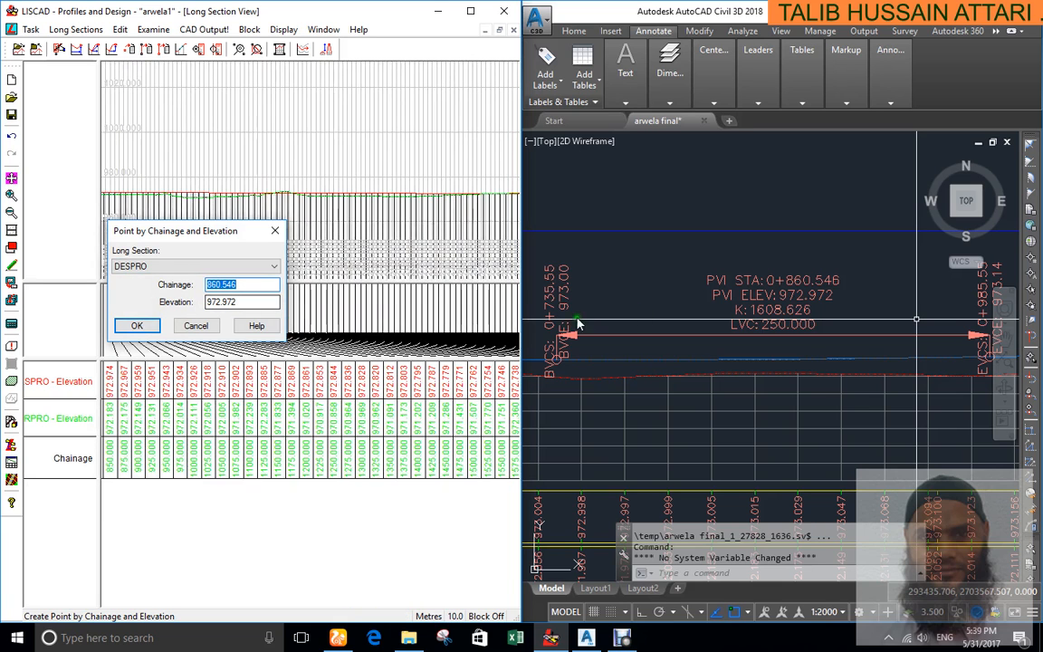
Create a DESPRO point at chainage 1588.21, elevation 973.933, from the third PVI label in the Civil 3D profile
{"action": "scroll", "coordinate": [687, 303], "scroll_direction": "down", "scroll_amount": 5}
{"action": "scroll", "coordinate": [721, 312], "scroll_direction": "up", "scroll_amount": 5}
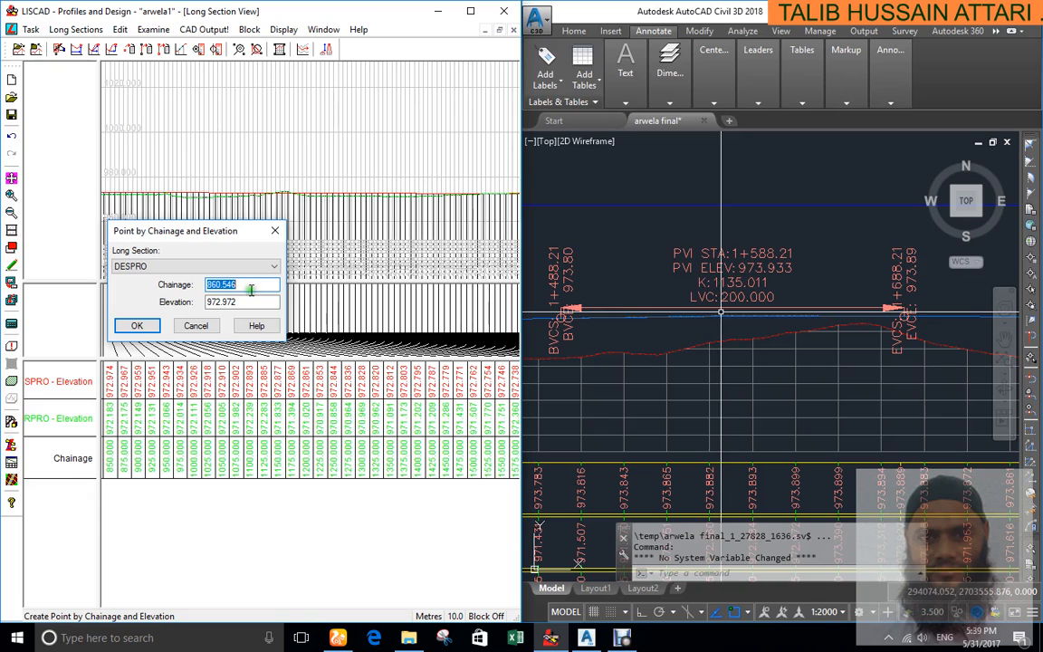
{"action": "type", "text": "1588.21"}
{"action": "left_click_drag", "start_coordinate": [247, 304], "coordinate": [207, 309]}
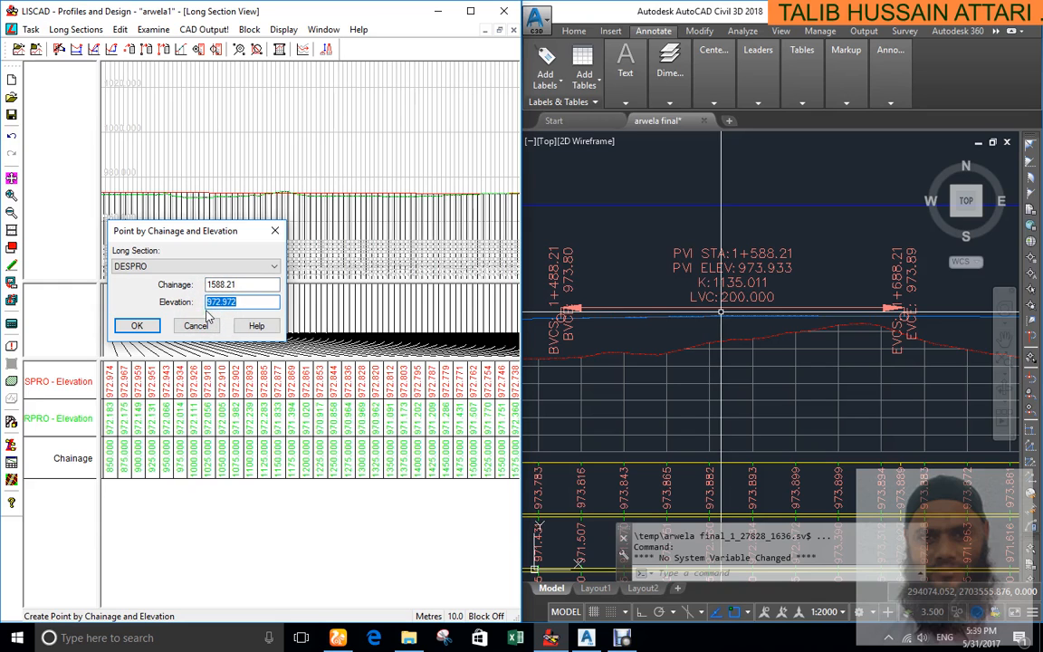
{"action": "type", "text": "973"}
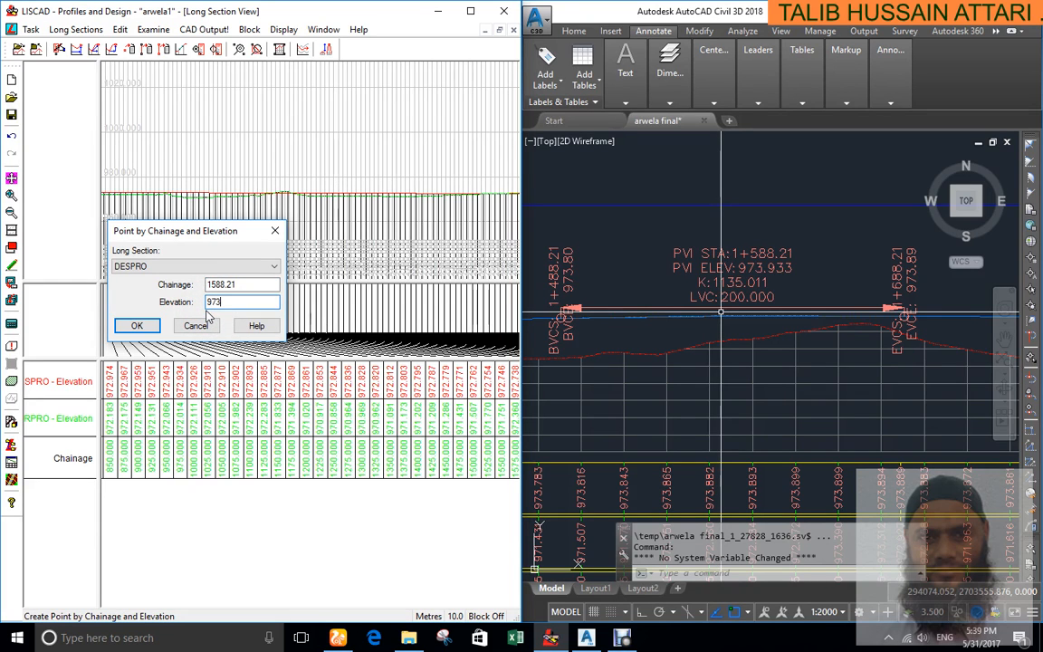
{"action": "type", "text": ".933"}
{"action": "left_click", "coordinate": [136, 326]}
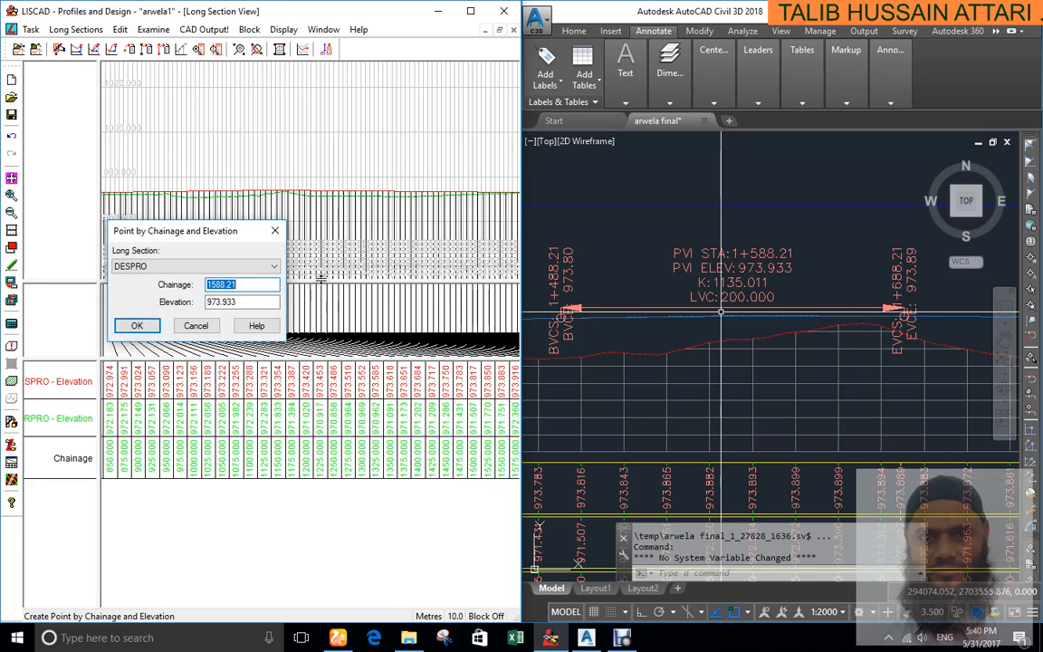
Create a DESPRO point at chainage 2630.698, elevation 973.472, from the next PVI label in the Civil 3D profile
{"action": "scroll", "coordinate": [721, 301], "scroll_direction": "down", "scroll_amount": 5}
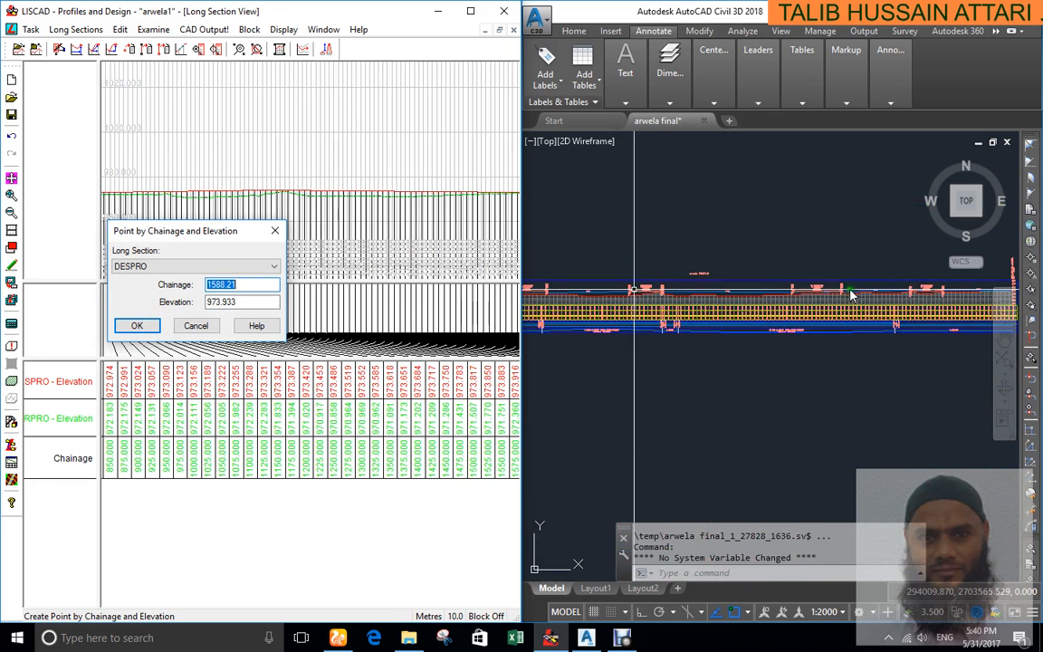
{"action": "scroll", "coordinate": [866, 294], "scroll_direction": "up", "scroll_amount": 5}
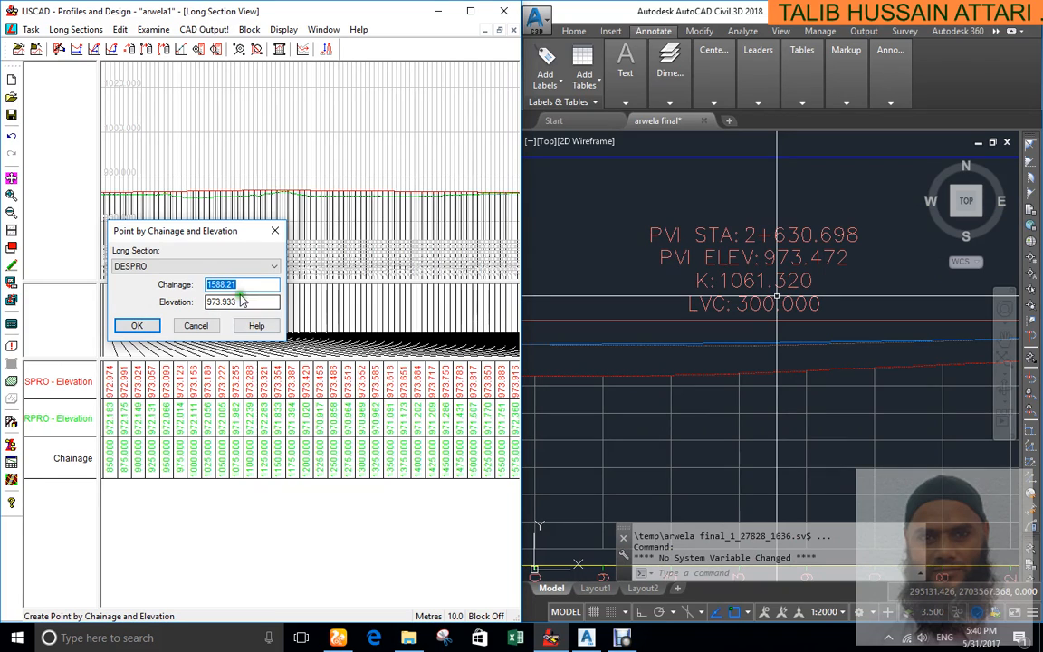
{"action": "type", "text": "2"}
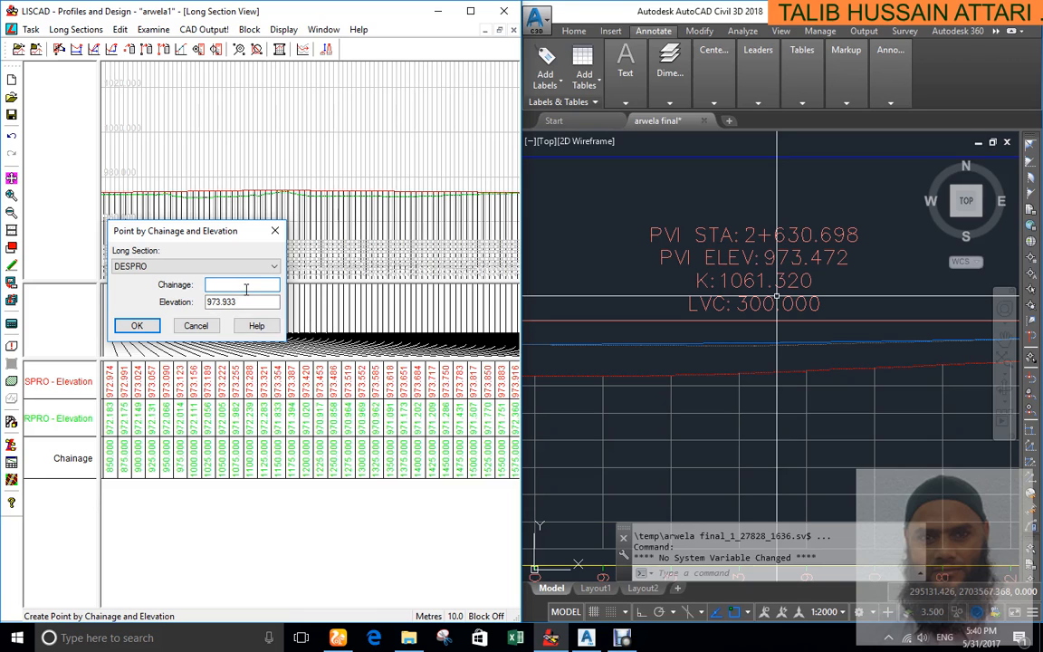
{"action": "type", "text": "630.698"}
{"action": "left_click_drag", "start_coordinate": [244, 304], "coordinate": [194, 306]}
{"action": "type", "text": "9"}
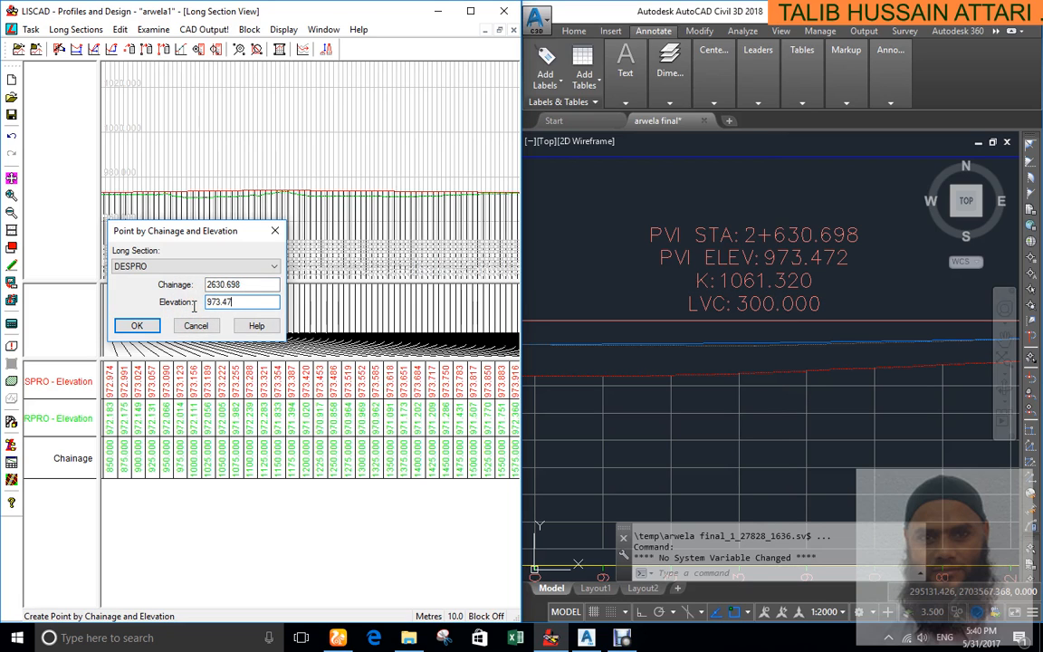
{"action": "left_click", "coordinate": [137, 325]}
Create a DESPRO point at chainage 3297.93, elevation 975.063, from the last PVI label in the Civil 3D profile
{"action": "scroll", "coordinate": [619, 264], "scroll_direction": "down", "scroll_amount": 2}
{"action": "scroll", "coordinate": [618, 261], "scroll_direction": "down", "scroll_amount": 8}
{"action": "scroll", "coordinate": [800, 264], "scroll_direction": "up", "scroll_amount": 10}
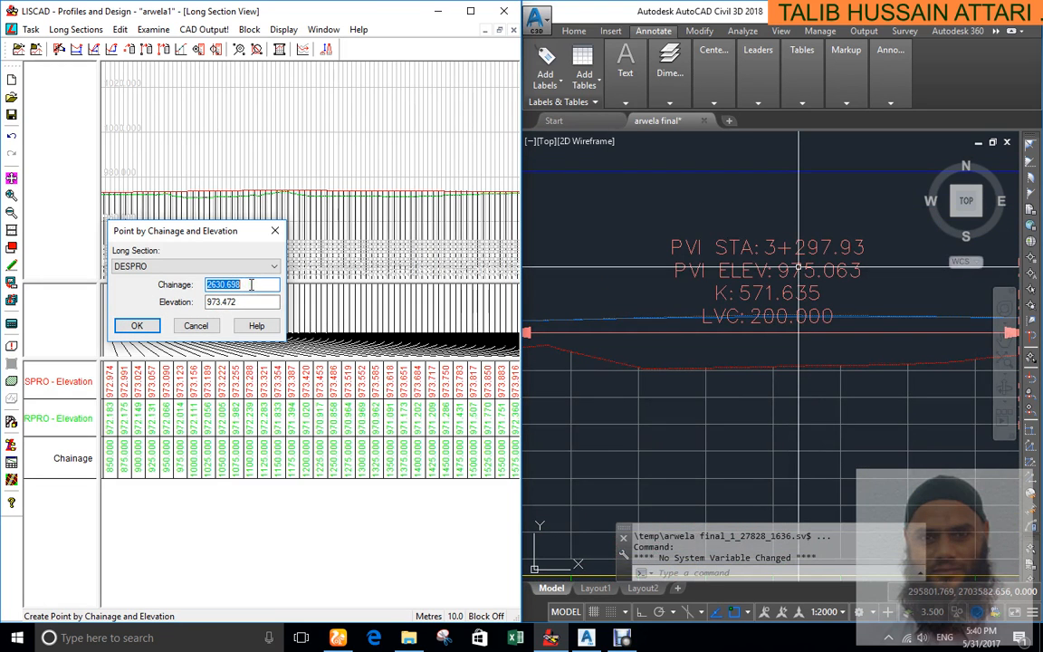
{"action": "type", "text": "3297.93"}
{"action": "left_click_drag", "start_coordinate": [237, 302], "coordinate": [203, 305]}
{"action": "type", "text": "9"}
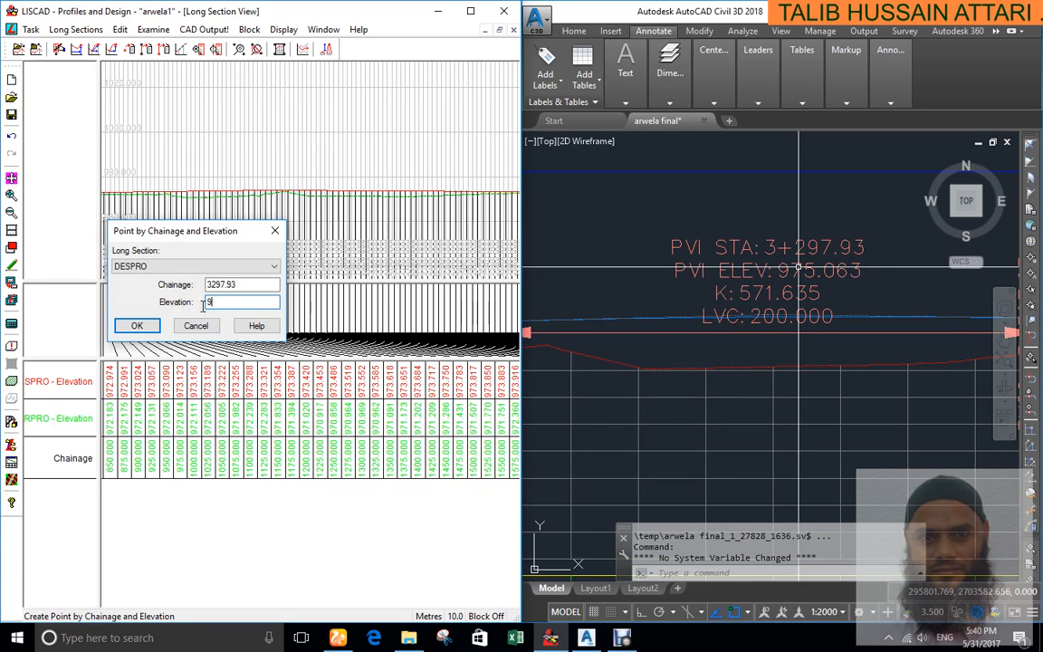
{"action": "type", "text": "75.063"}
{"action": "left_click", "coordinate": [137, 326]}
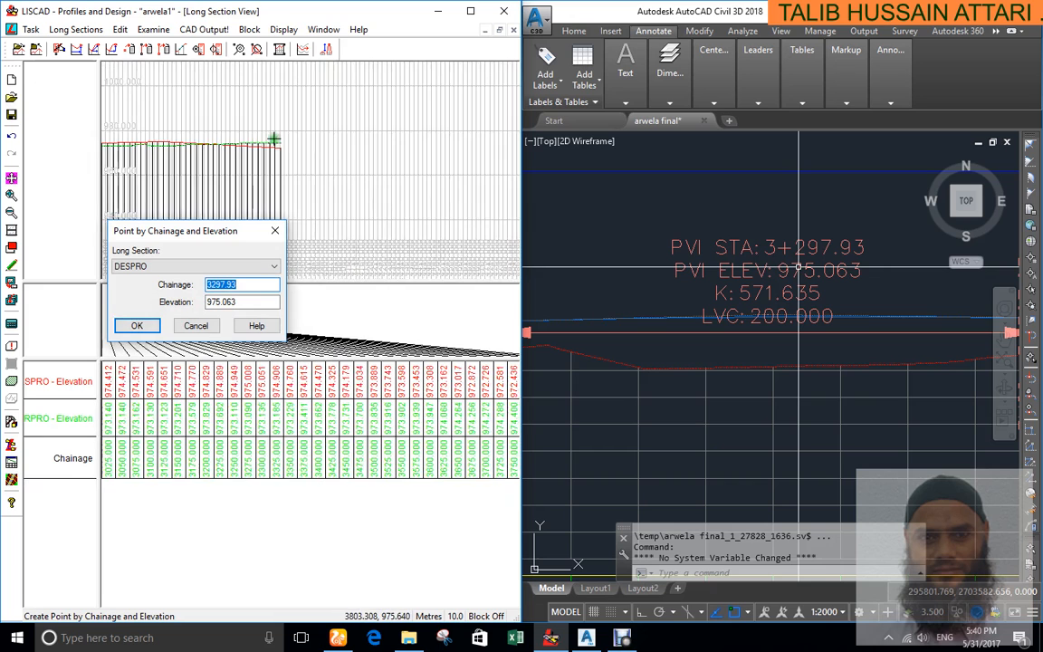
Create the DESPRO end point at chainage 3825, elevation 974.476, from the Civil 3D profile band, and finish adding points
{"action": "scroll", "coordinate": [798, 268], "scroll_direction": "down", "scroll_amount": 3}
{"action": "scroll", "coordinate": [940, 353], "scroll_direction": "up", "scroll_amount": 2}
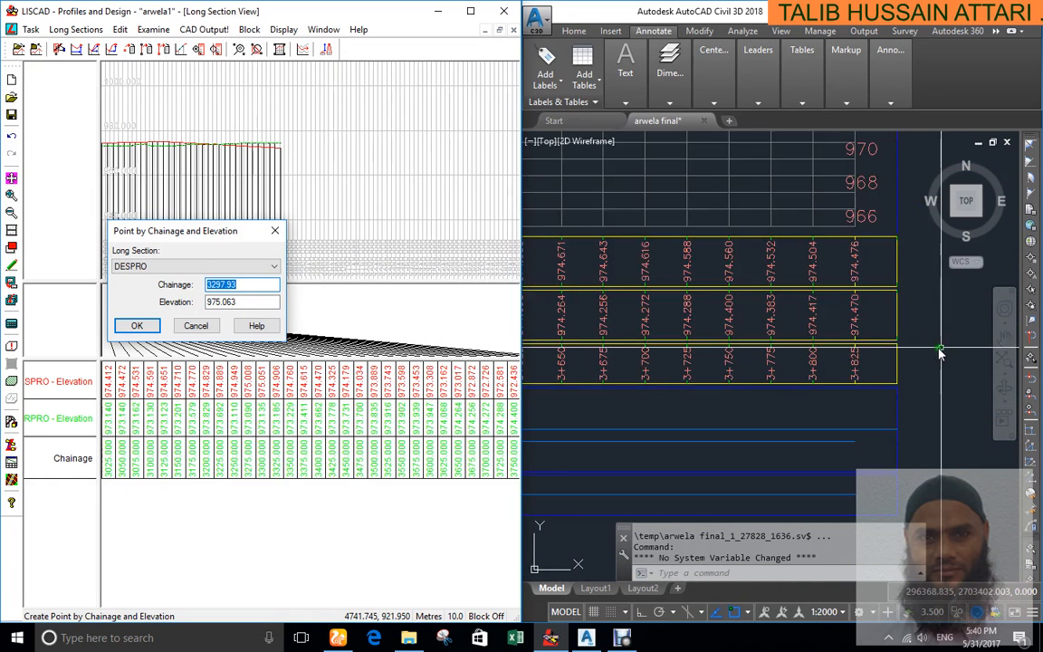
{"action": "scroll", "coordinate": [941, 353], "scroll_direction": "up", "scroll_amount": 1}
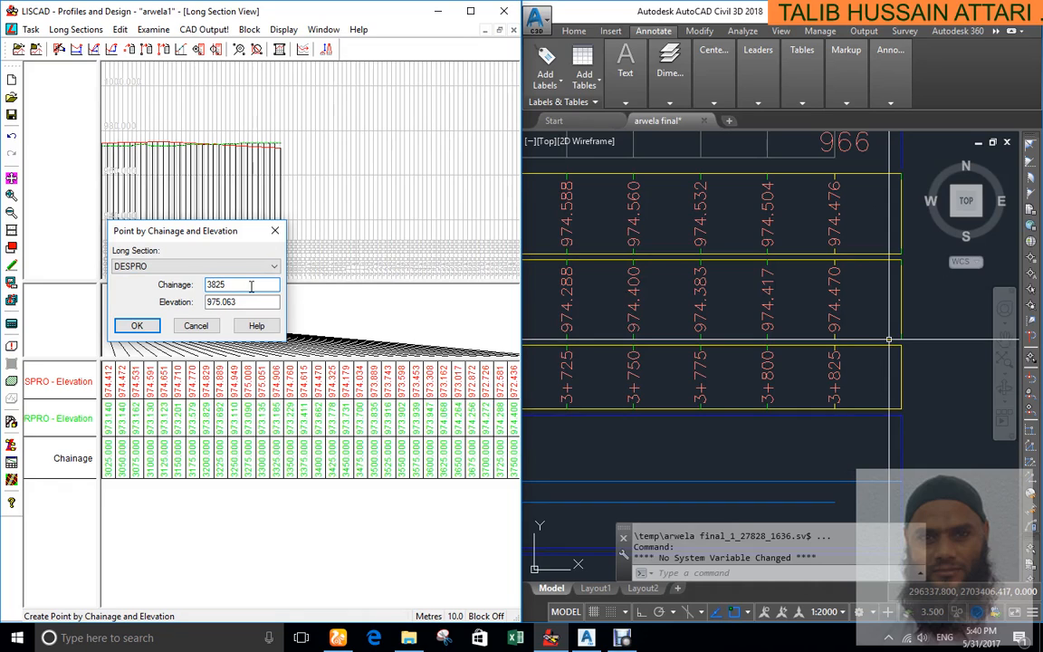
{"action": "key", "text": "Tab"}
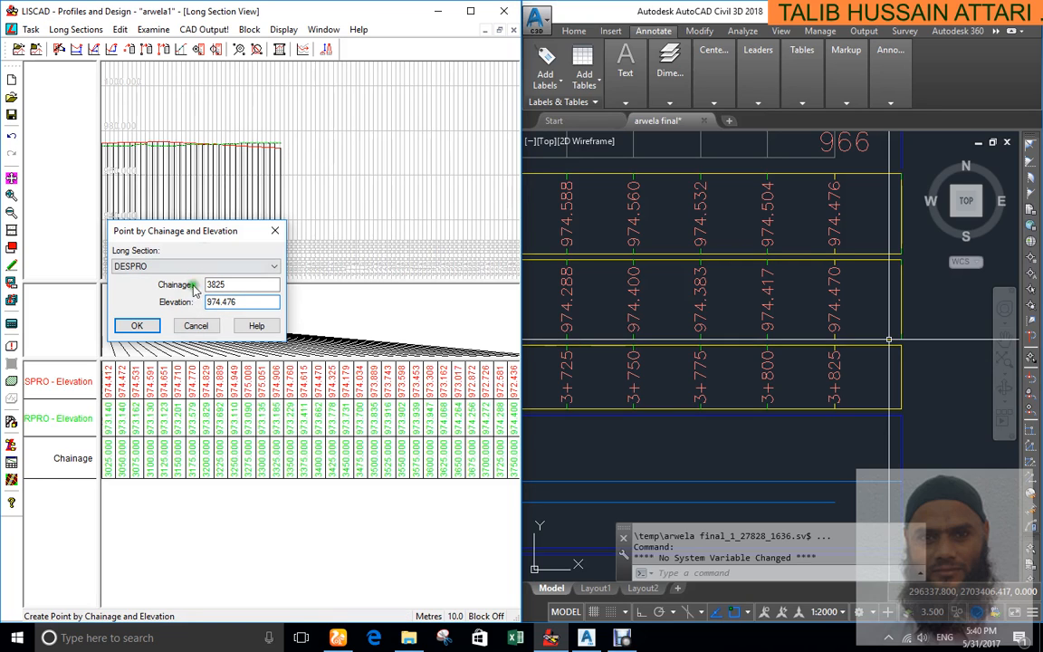
{"action": "left_click", "coordinate": [137, 327]}
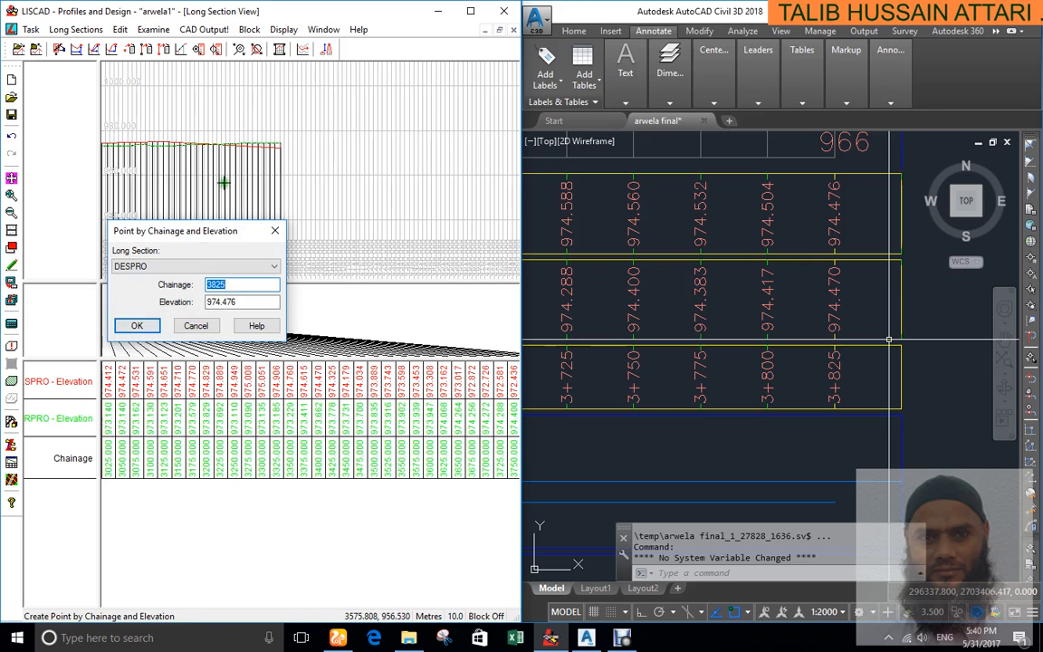
{"action": "left_click", "coordinate": [193, 328]}
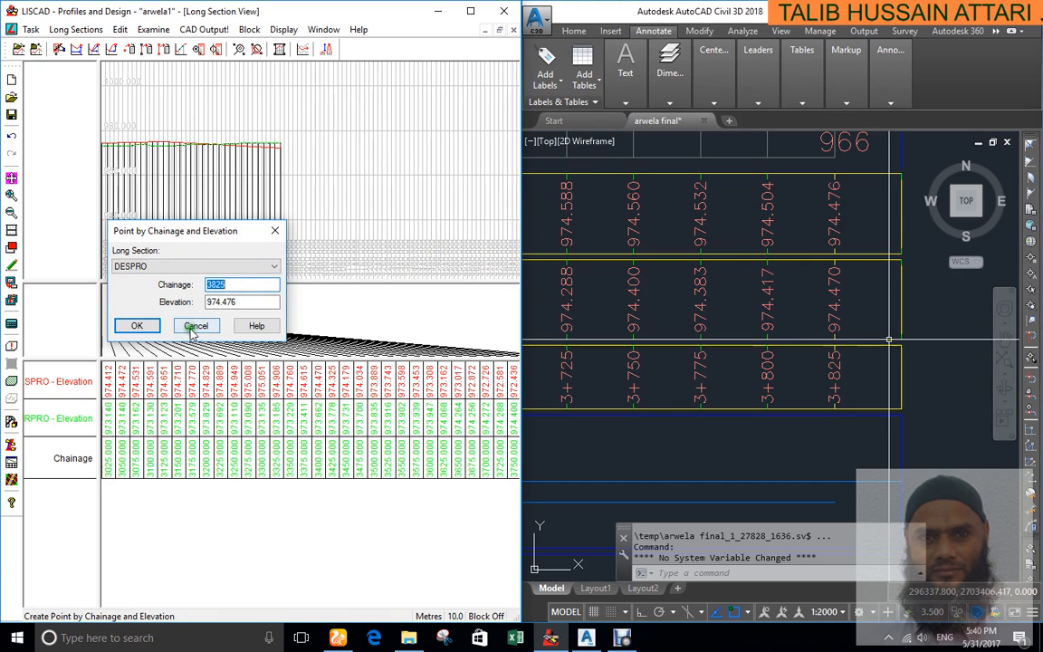
{"action": "left_click", "coordinate": [192, 328]}
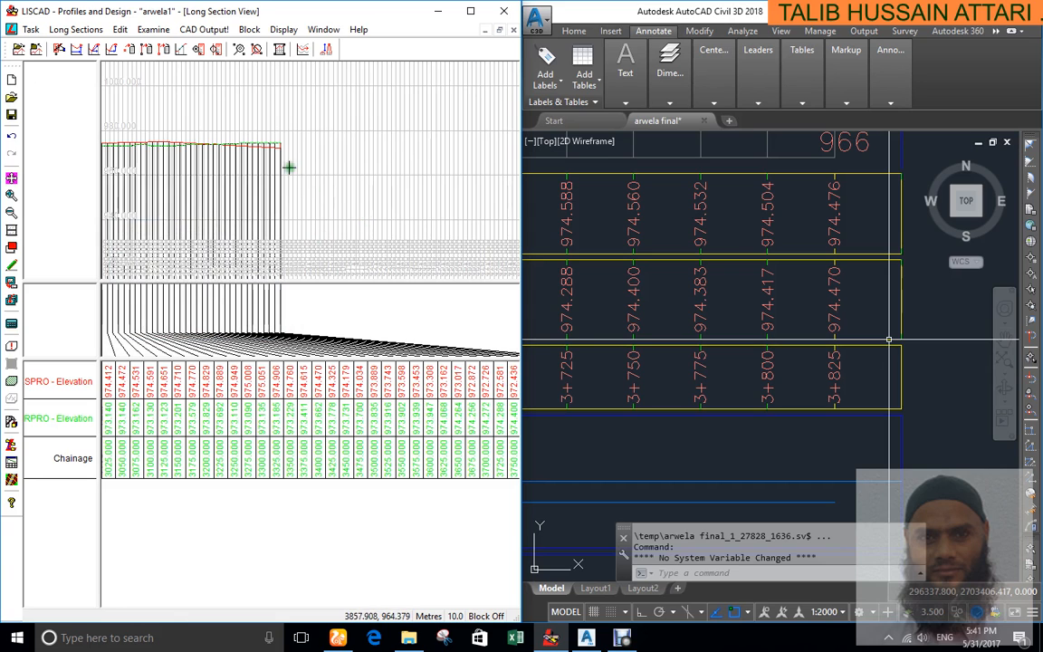
Delete the surplus DESPRO end point at elevation 972.000, at chainage 3825
{"action": "scroll", "coordinate": [286, 161], "scroll_direction": "up", "scroll_amount": 4}
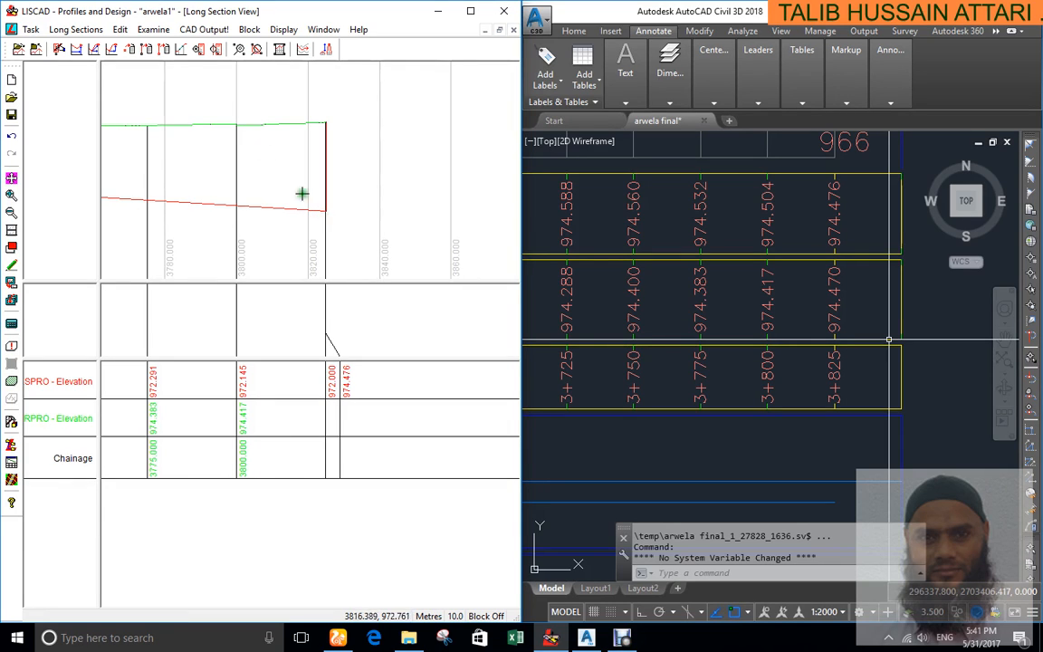
{"action": "left_click", "coordinate": [130, 50]}
{"action": "left_click", "coordinate": [322, 208]}
{"action": "left_click", "coordinate": [321, 208]}
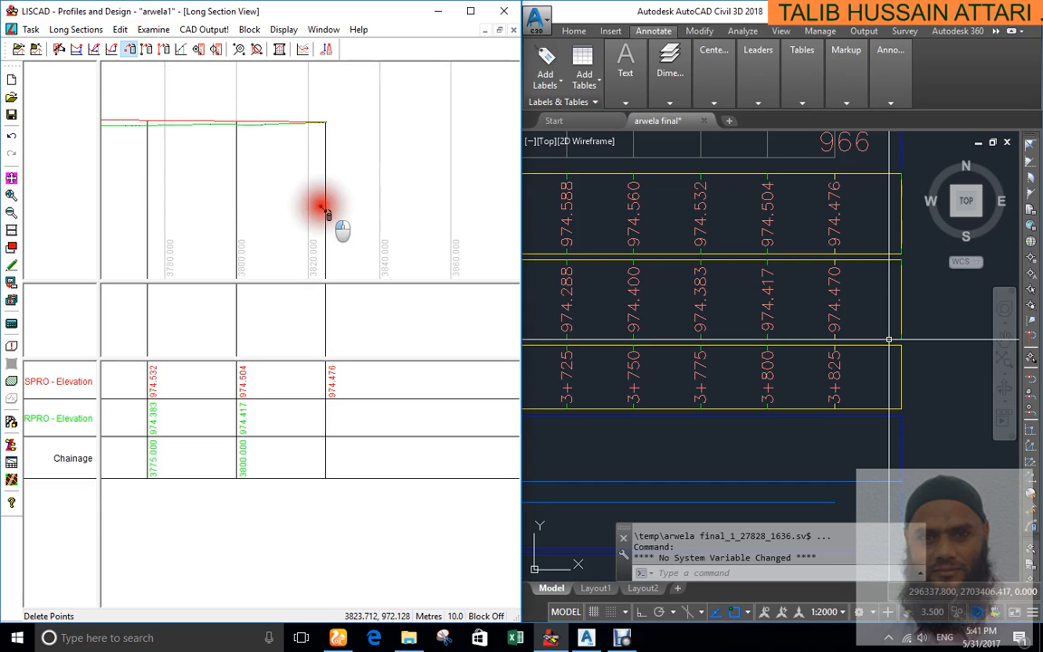
Turn on point crosses at all locations for the DESPRO long section
{"action": "right_click", "coordinate": [353, 145]}
{"action": "right_click", "coordinate": [367, 127]}
{"action": "left_click", "coordinate": [389, 133]}
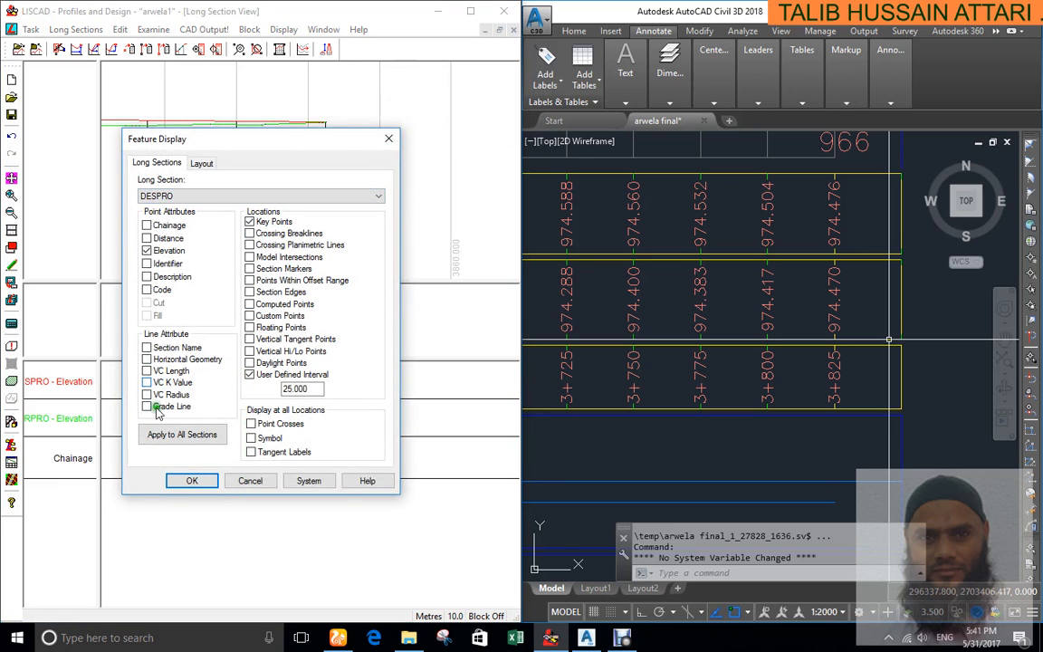
{"action": "left_click", "coordinate": [251, 424]}
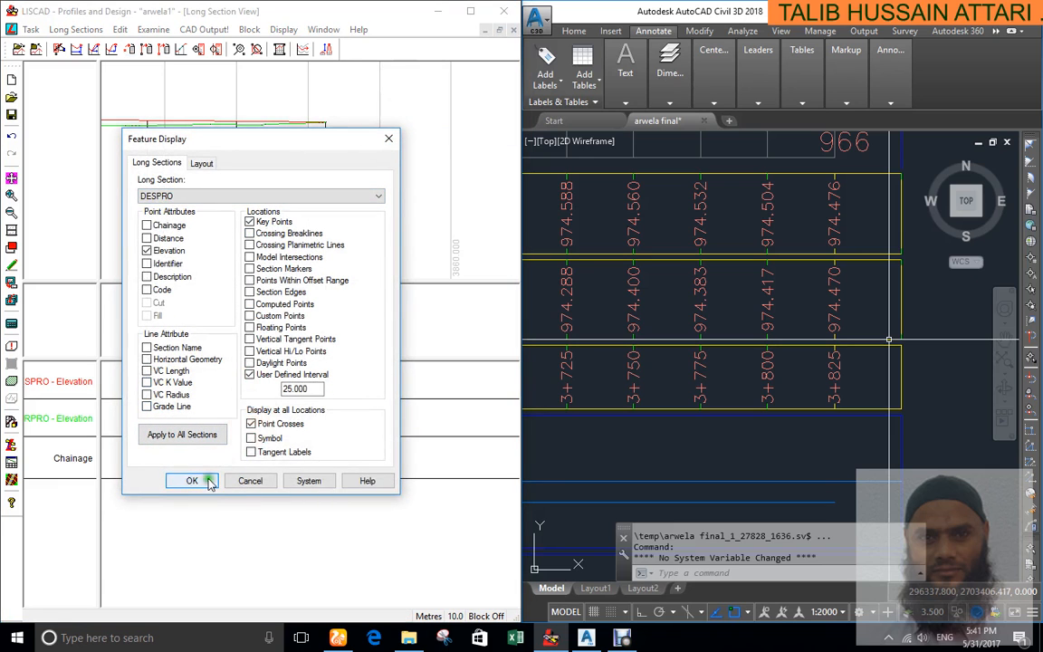
{"action": "left_click", "coordinate": [192, 480]}
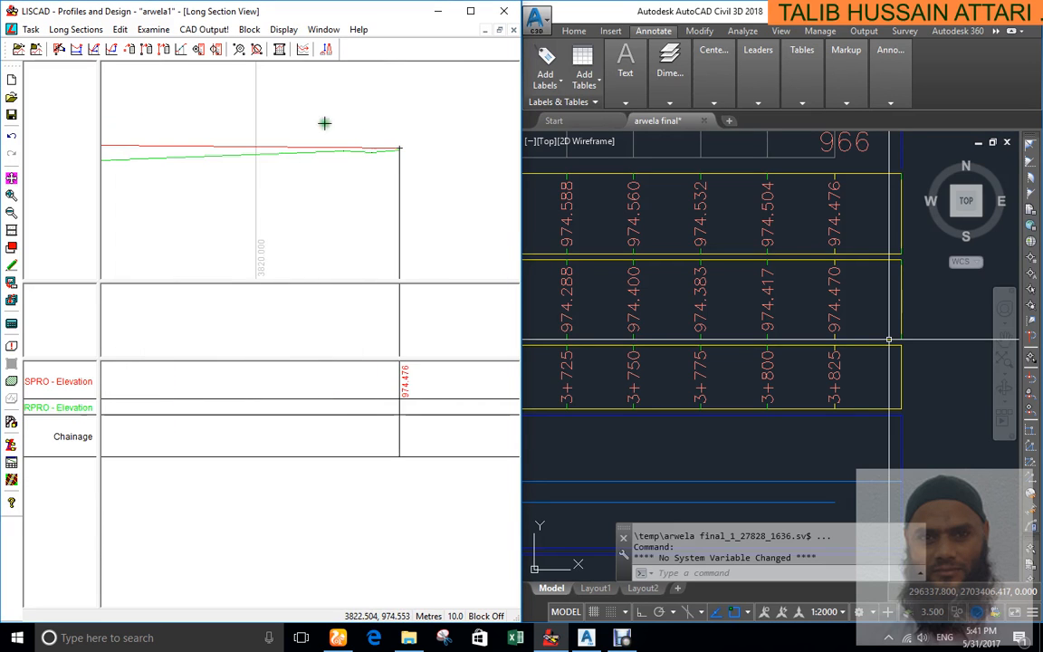
Compare the DESPRO start elevation at chainage 0 with the Civil 3D profile band at station 0+000
{"action": "scroll", "coordinate": [468, 184], "scroll_direction": "down", "scroll_amount": 10}
{"action": "scroll", "coordinate": [360, 191], "scroll_direction": "up", "scroll_amount": 3}
{"action": "scroll", "coordinate": [360, 192], "scroll_direction": "up", "scroll_amount": 5}
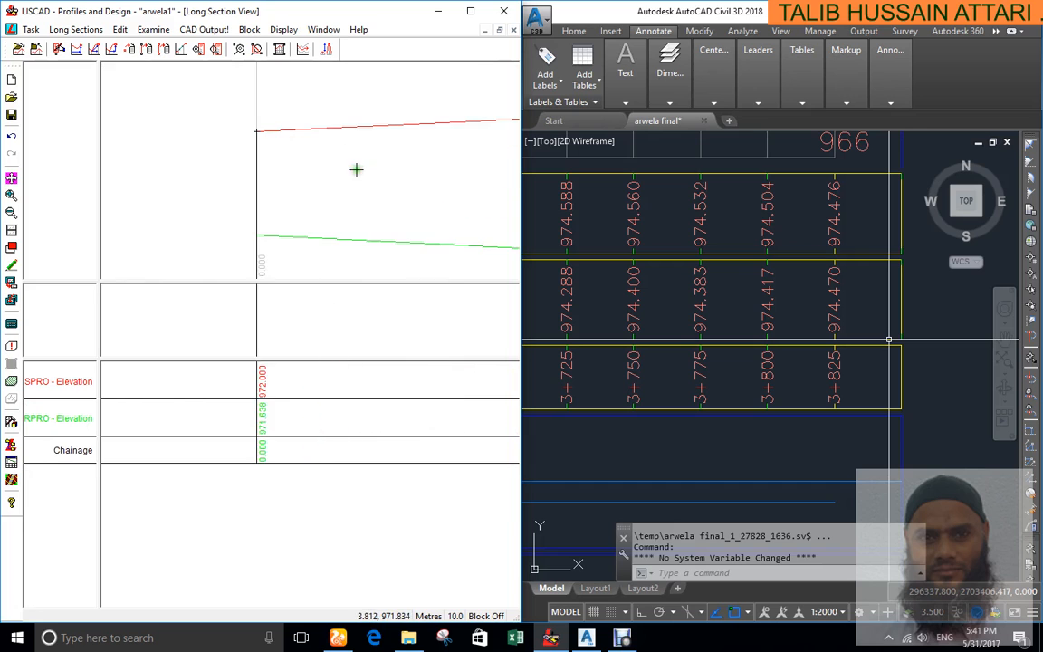
{"action": "scroll", "coordinate": [355, 169], "scroll_direction": "down", "scroll_amount": 2}
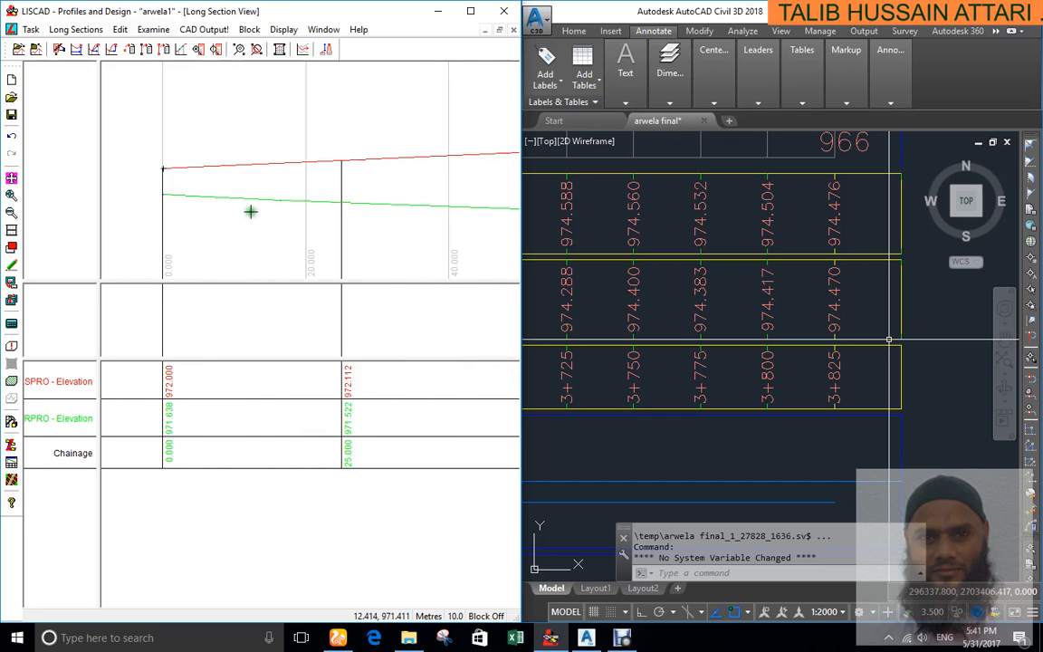
{"action": "scroll", "coordinate": [251, 217], "scroll_direction": "down", "scroll_amount": 3}
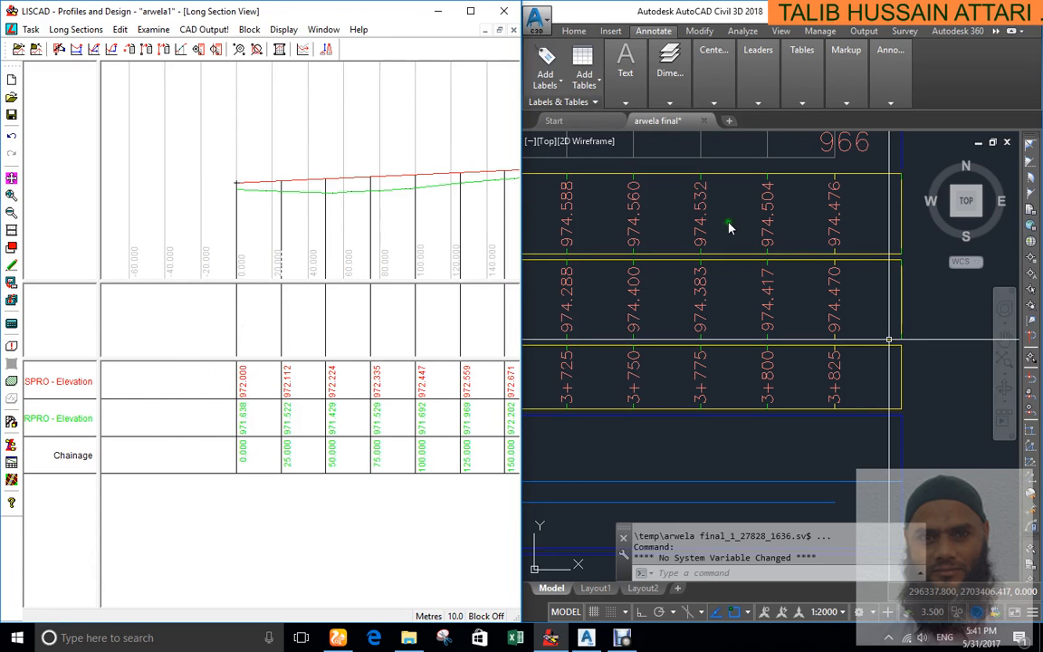
{"action": "scroll", "coordinate": [889, 339], "scroll_direction": "down", "scroll_amount": 6}
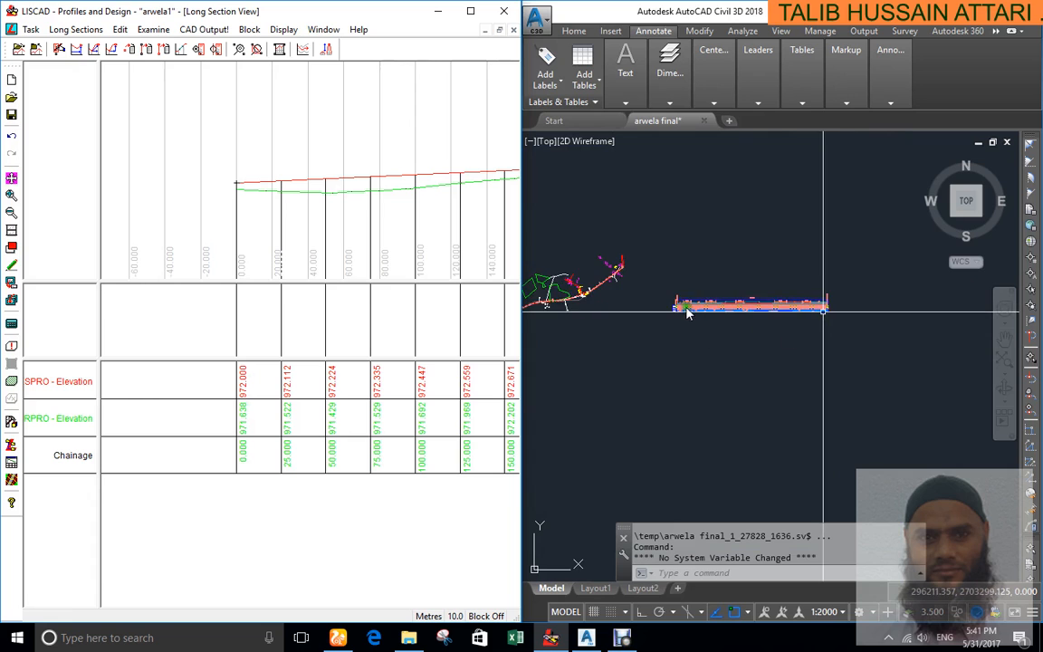
{"action": "scroll", "coordinate": [691, 318], "scroll_direction": "up", "scroll_amount": 7}
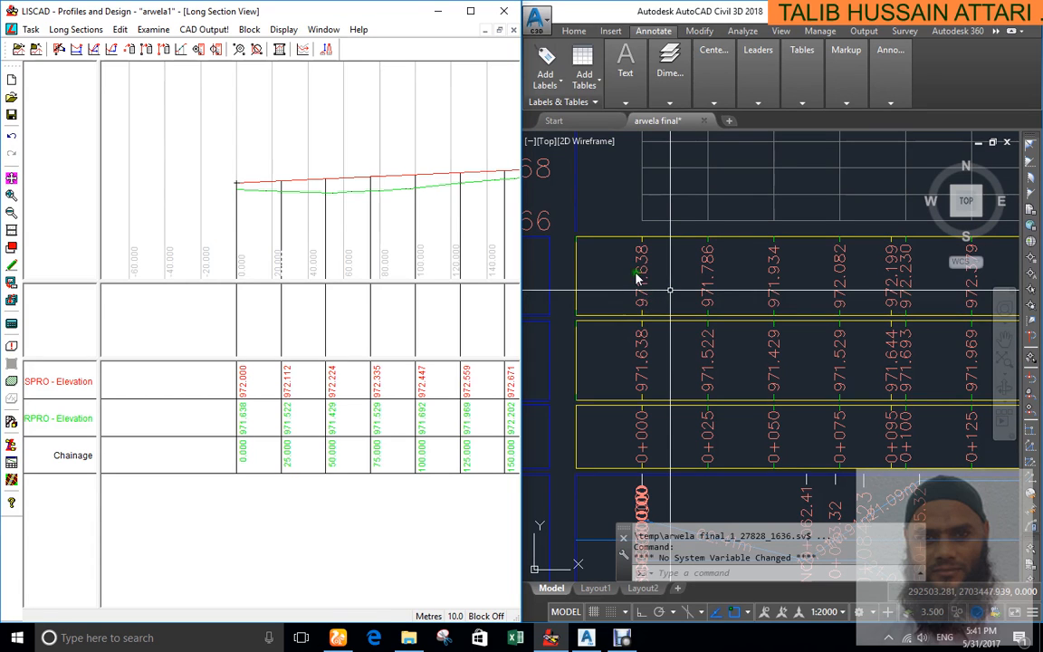
{"action": "left_click", "coordinate": [120, 29]}
{"action": "left_click", "coordinate": [181, 163]}
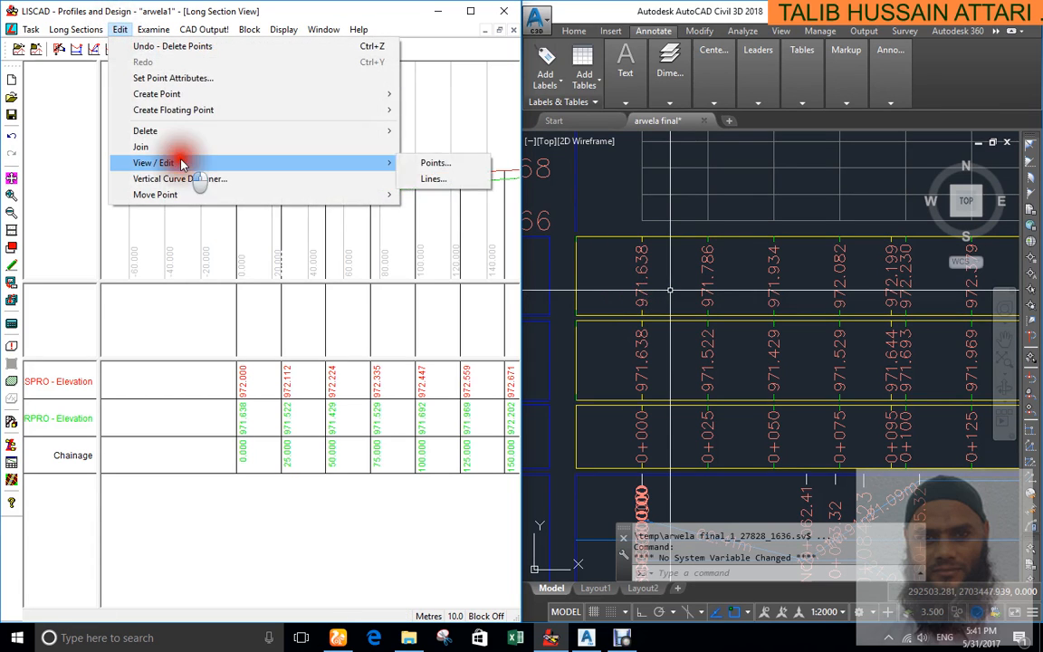
{"action": "left_click", "coordinate": [426, 163]}
{"action": "left_click", "coordinate": [237, 184]}
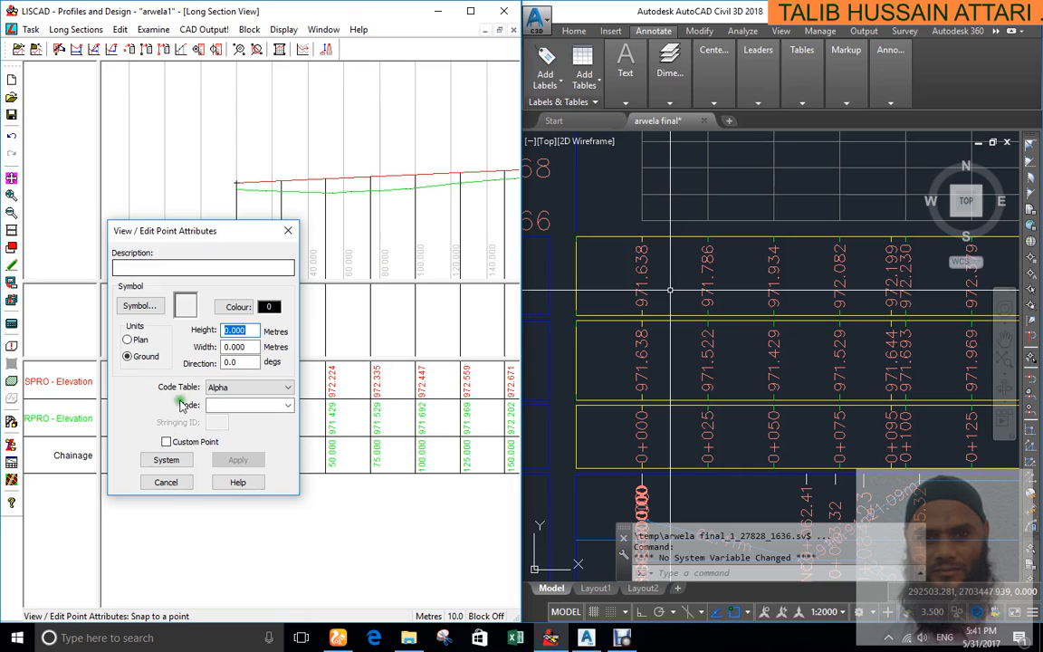
{"action": "left_click", "coordinate": [165, 483]}
Move the DESPRO start point by absolute location to chainage 0, elevation 971.638, and finish moving points
{"action": "left_click", "coordinate": [121, 30]}
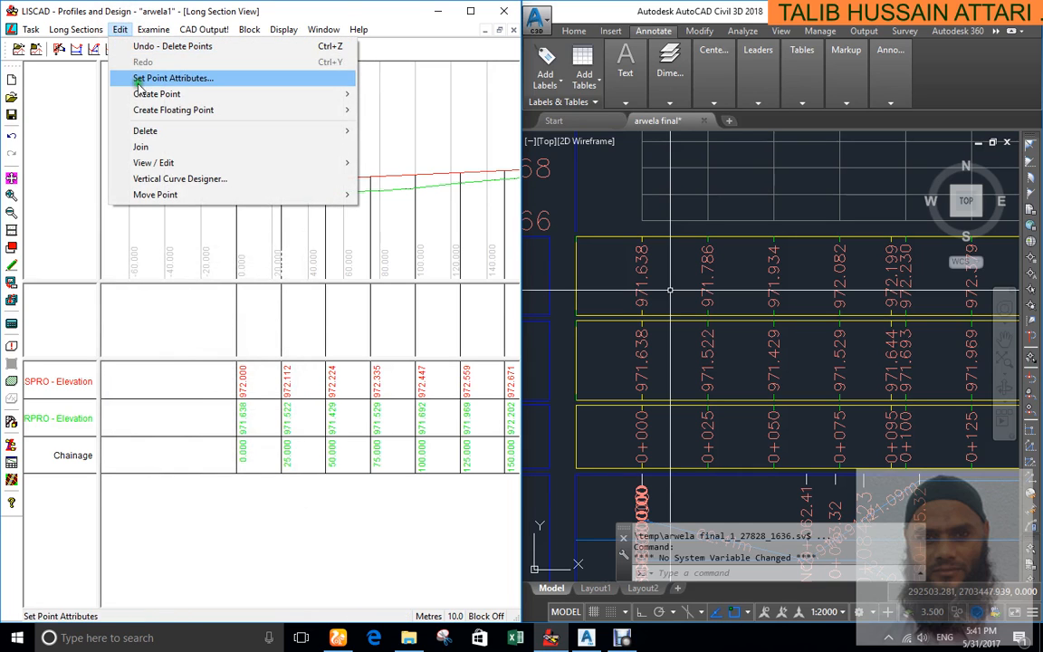
{"action": "mouse_move", "coordinate": [149, 97]}
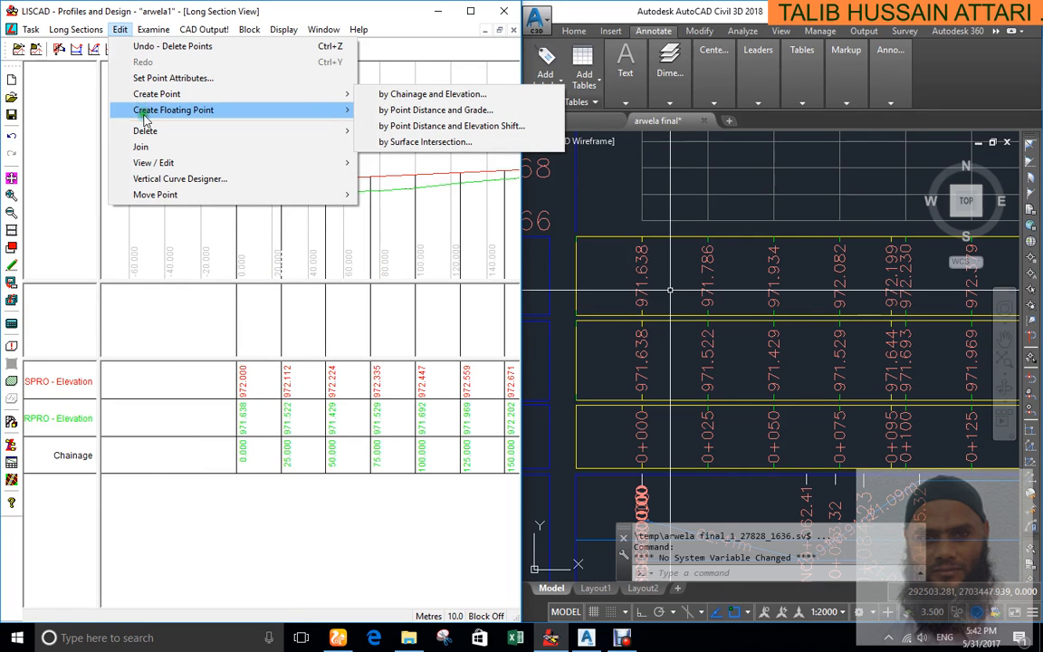
{"action": "mouse_move", "coordinate": [157, 201]}
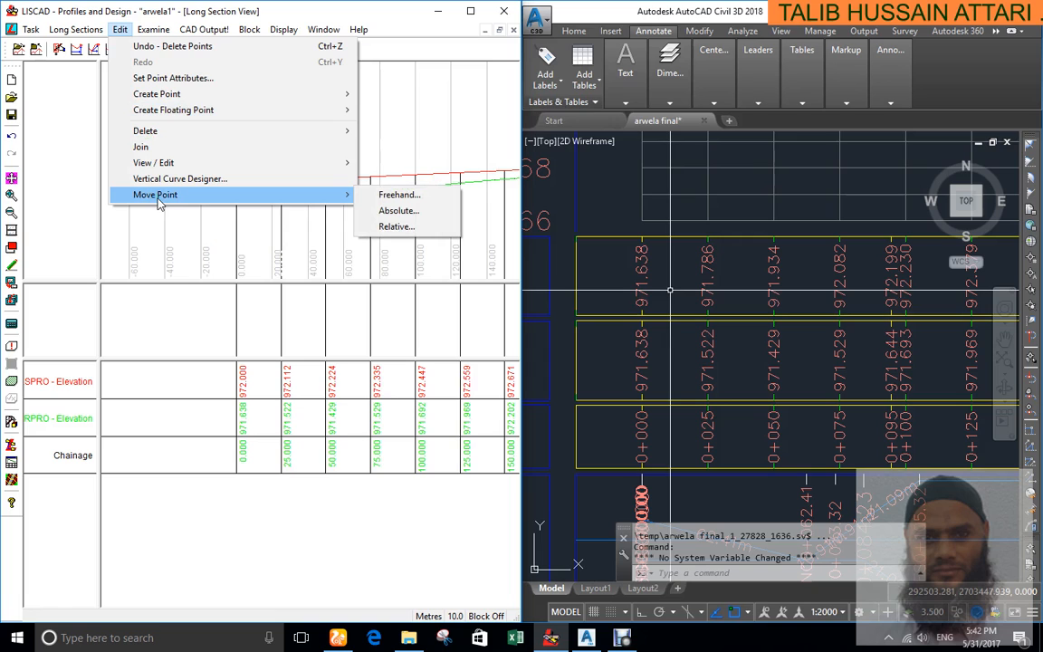
{"action": "left_click", "coordinate": [399, 213]}
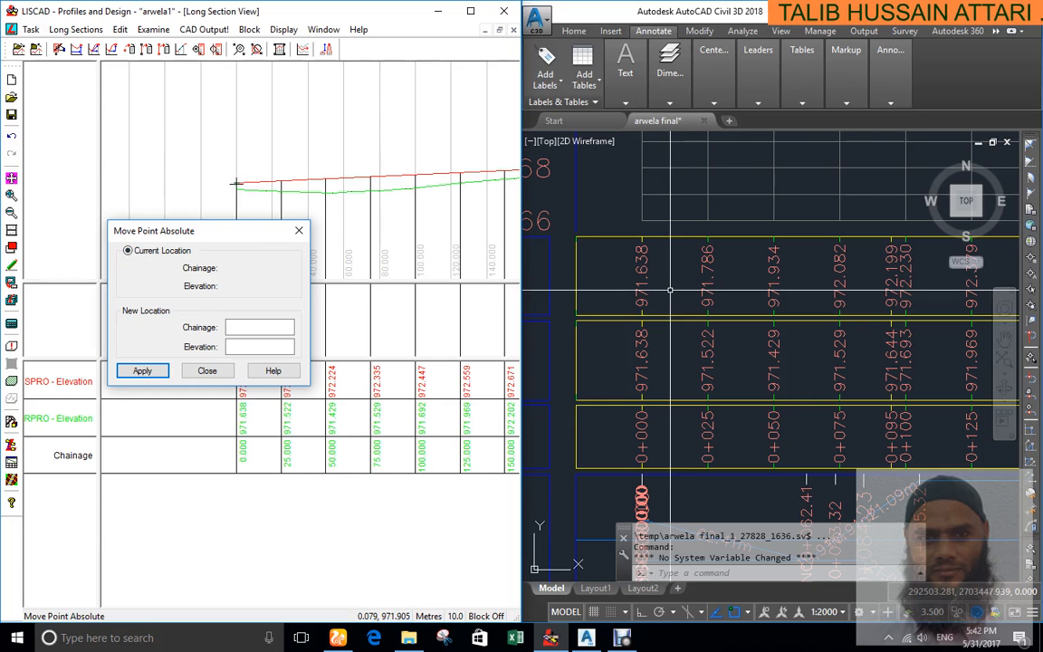
{"action": "left_click", "coordinate": [235, 182]}
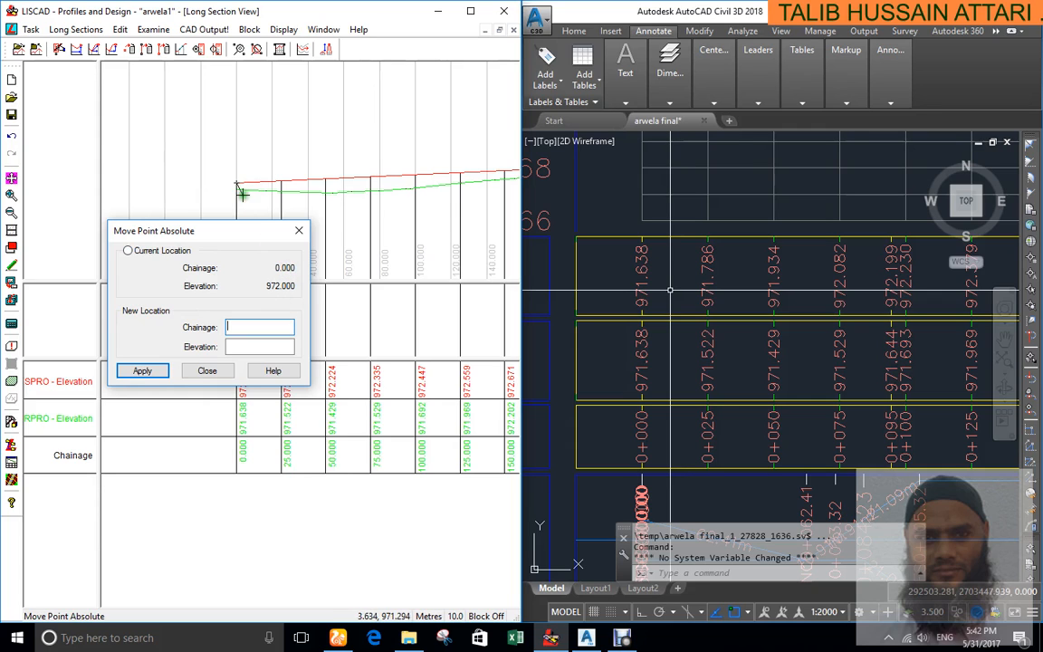
{"action": "left_click", "coordinate": [243, 326]}
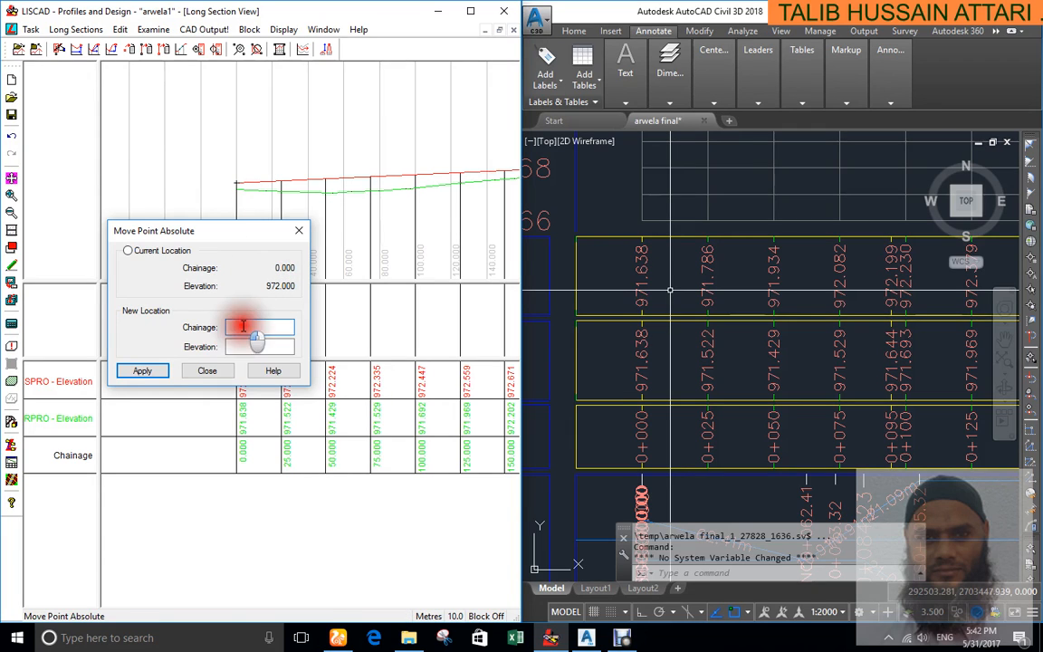
{"action": "type", "text": "0"}
{"action": "left_click", "coordinate": [239, 345]}
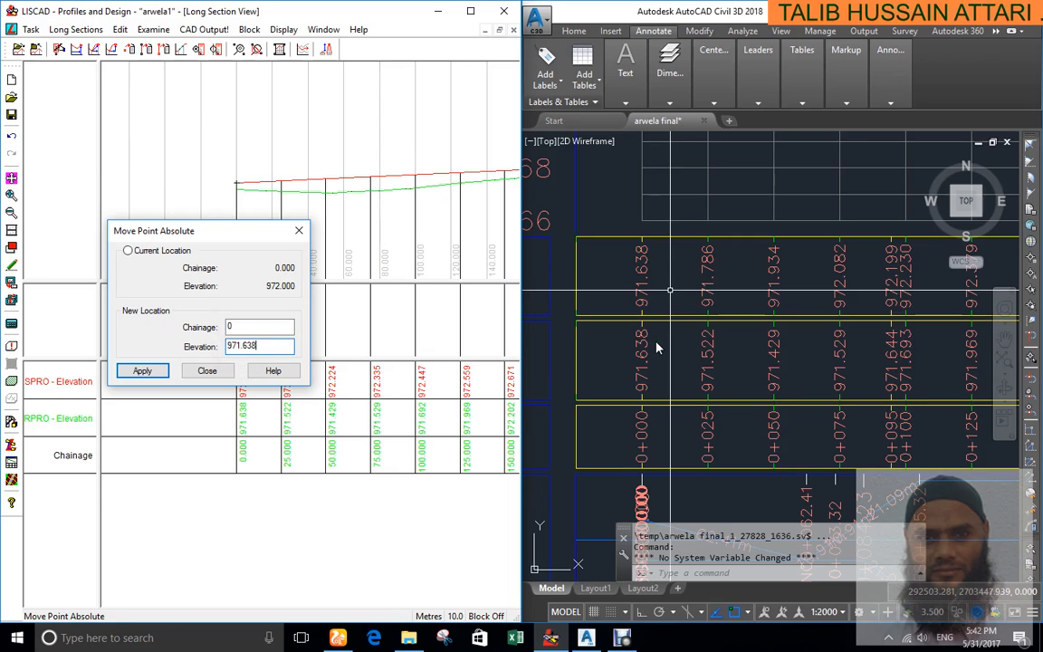
{"action": "left_click", "coordinate": [144, 371]}
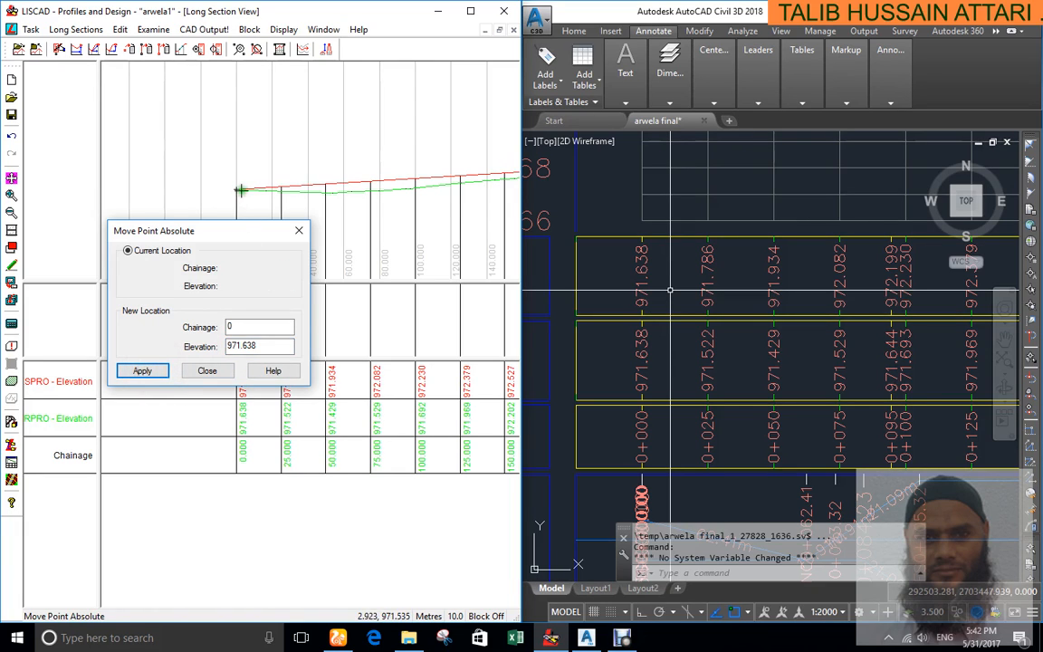
{"action": "left_click", "coordinate": [206, 370]}
Apply a vertical curve with a horizontal parabola length of 200 at the DESPRO point at chainage 249.300, matching the Civil 3D LVC label
{"action": "scroll", "coordinate": [221, 200], "scroll_direction": "down", "scroll_amount": 3}
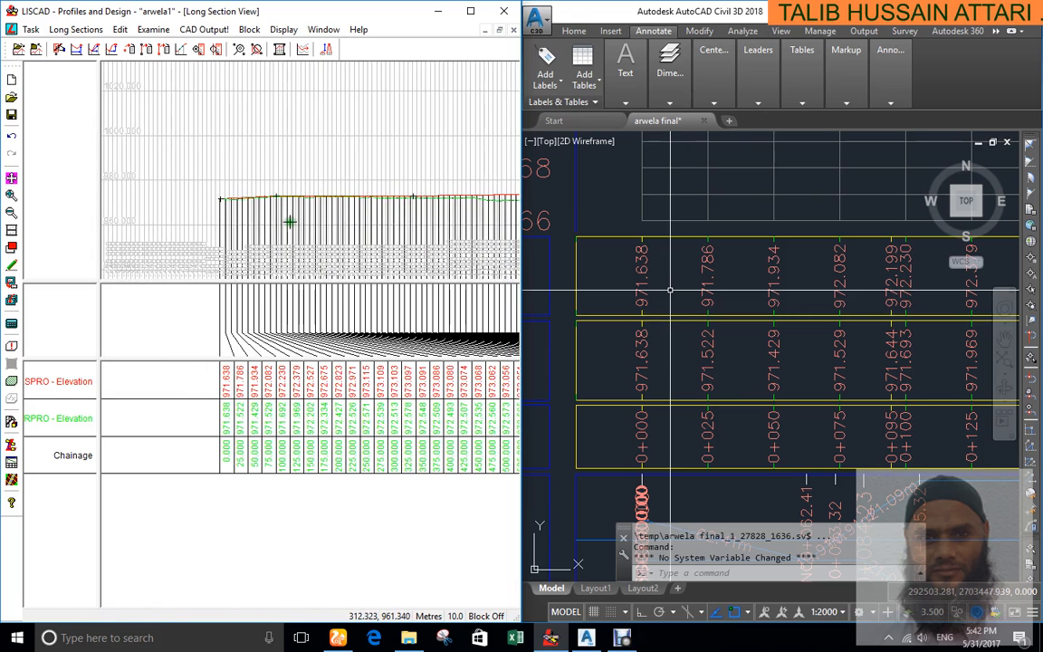
{"action": "scroll", "coordinate": [230, 204], "scroll_direction": "up", "scroll_amount": 3}
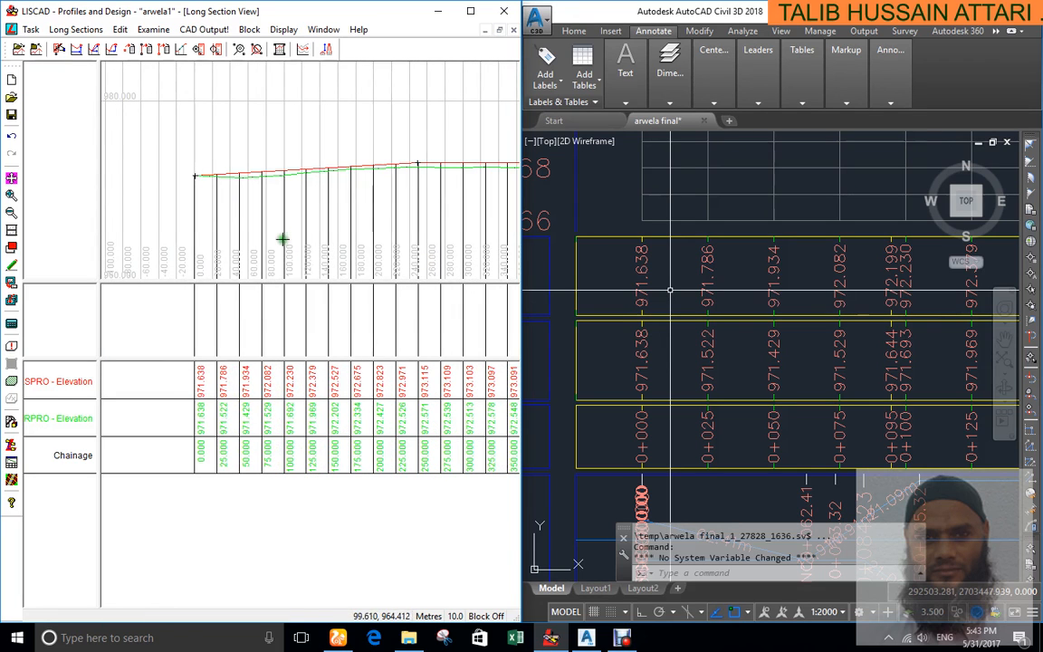
{"action": "scroll", "coordinate": [281, 237], "scroll_direction": "down", "scroll_amount": 3}
{"action": "scroll", "coordinate": [335, 231], "scroll_direction": "up", "scroll_amount": 3}
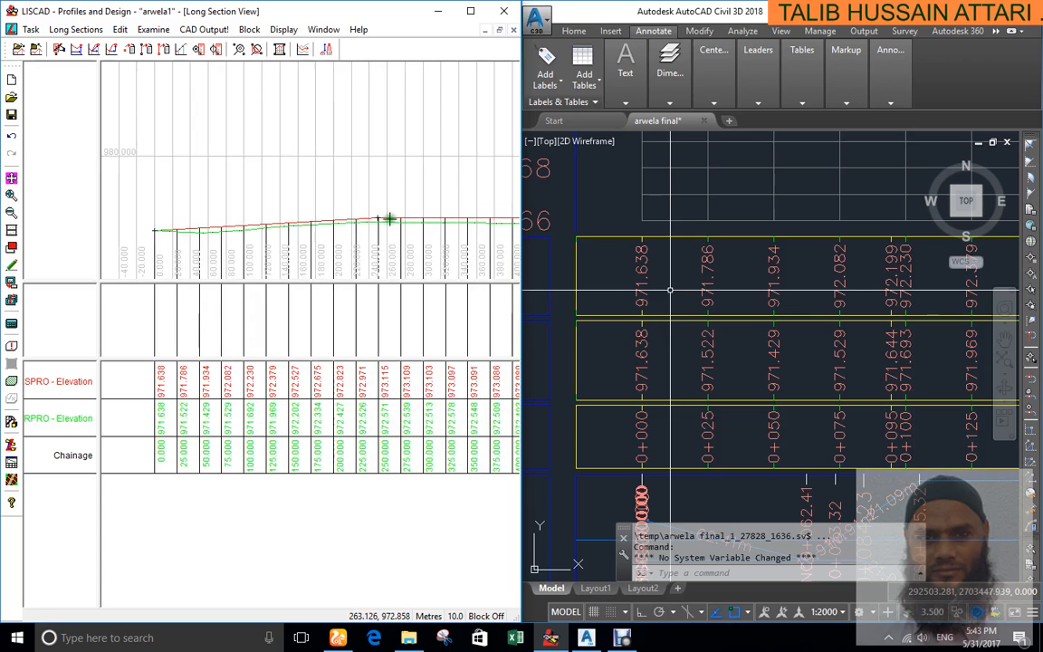
{"action": "scroll", "coordinate": [392, 221], "scroll_direction": "up", "scroll_amount": 3}
{"action": "scroll", "coordinate": [246, 198], "scroll_direction": "down", "scroll_amount": 3}
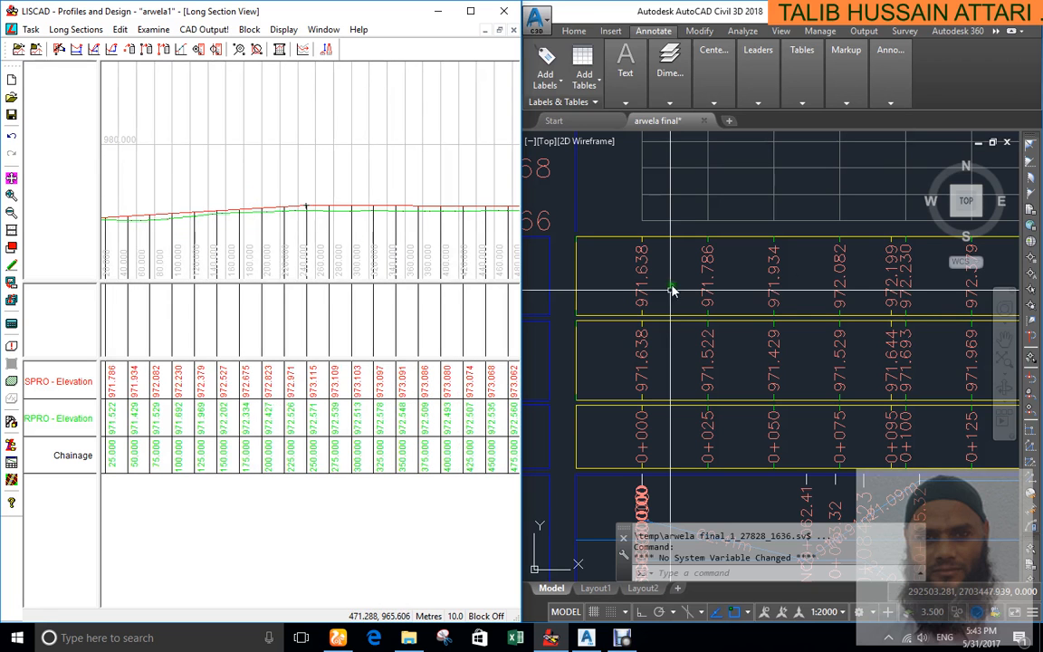
{"action": "scroll", "coordinate": [893, 217], "scroll_direction": "down", "scroll_amount": 5}
{"action": "scroll", "coordinate": [892, 217], "scroll_direction": "up", "scroll_amount": 3}
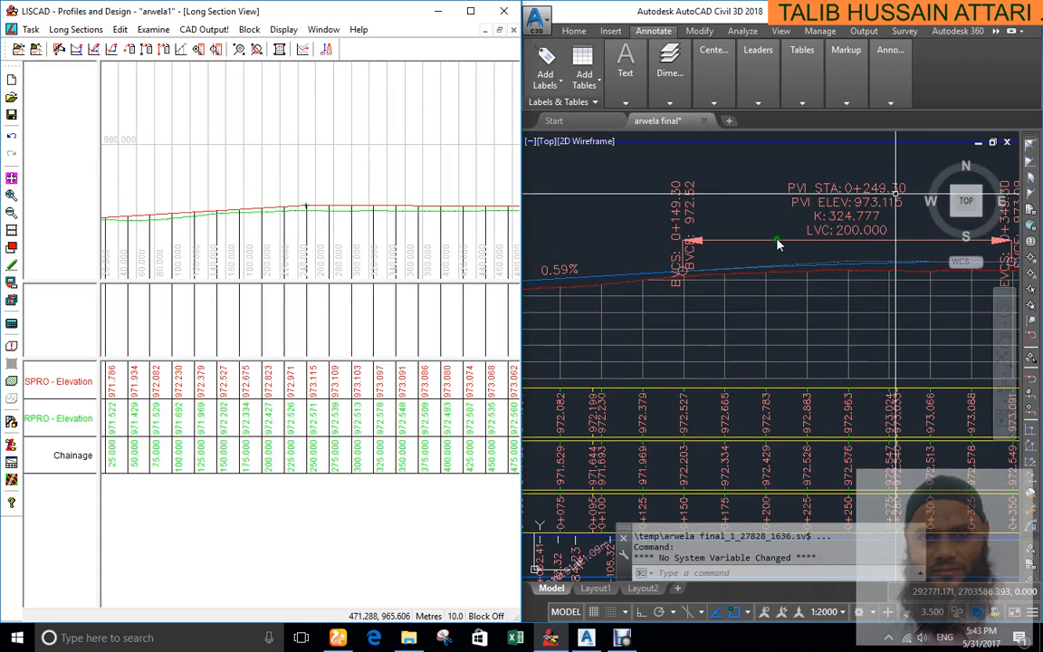
{"action": "left_click", "coordinate": [123, 29]}
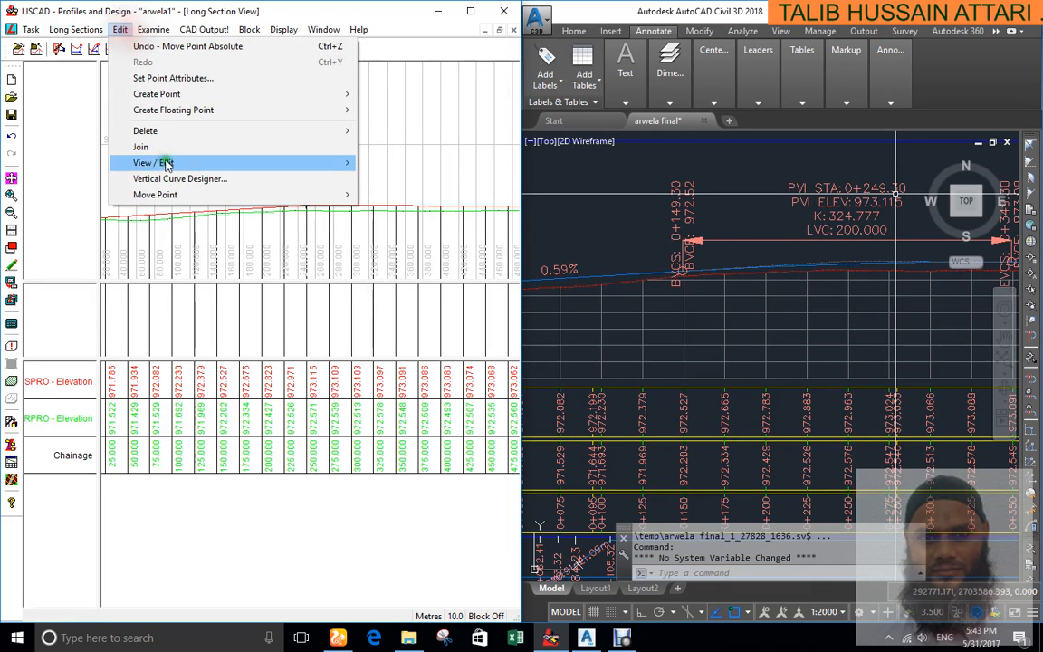
{"action": "left_click", "coordinate": [208, 181]}
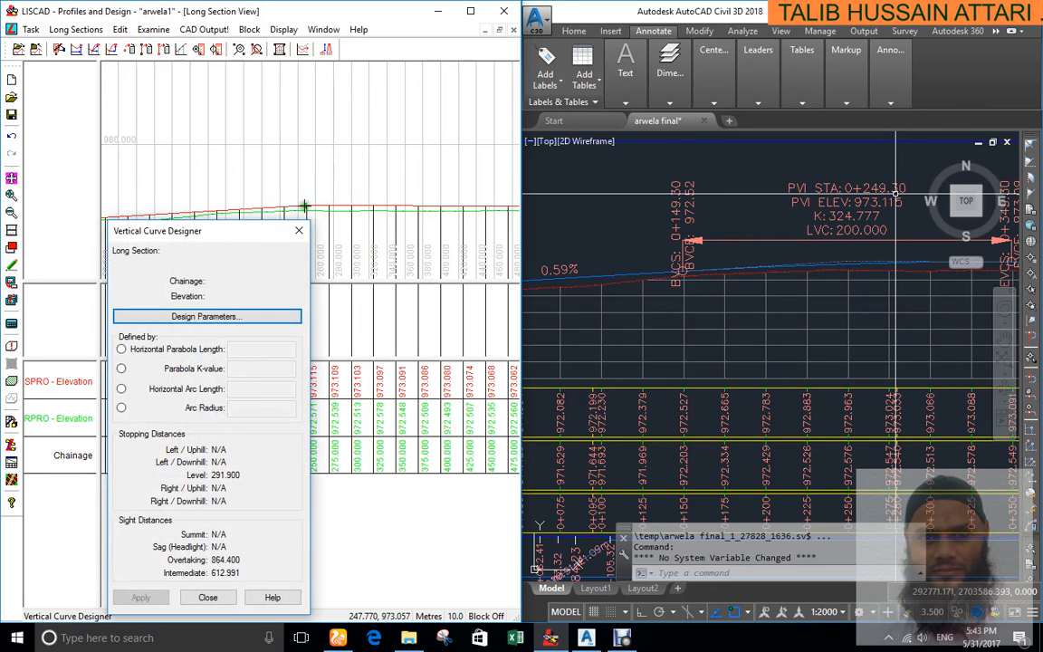
{"action": "left_click", "coordinate": [305, 208]}
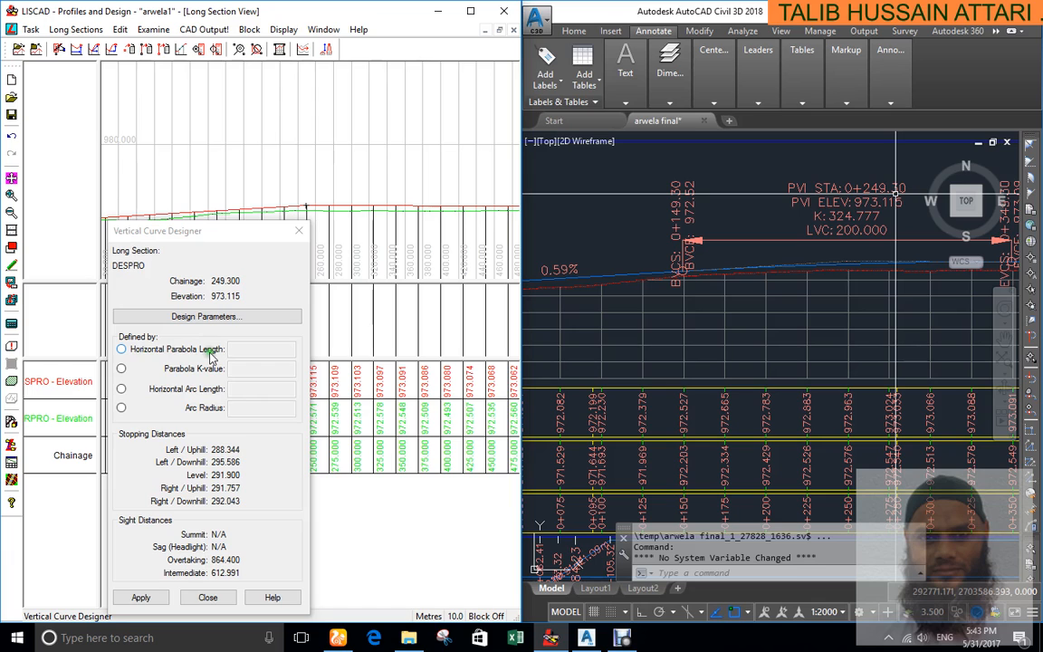
{"action": "left_click", "coordinate": [122, 350]}
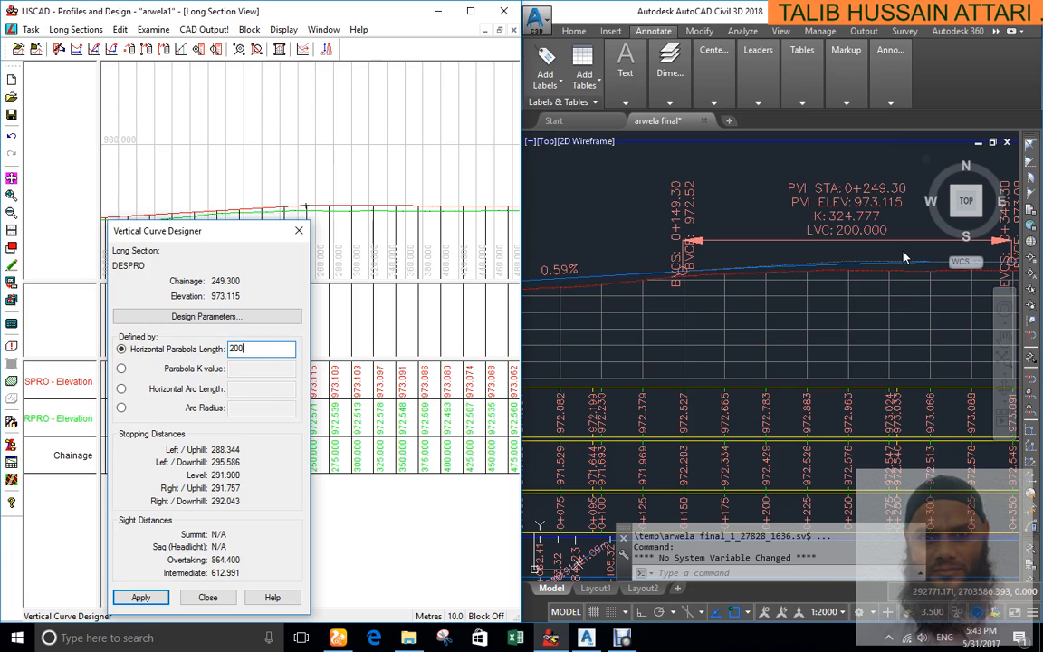
{"action": "left_click_drag", "start_coordinate": [190, 235], "coordinate": [225, 247]}
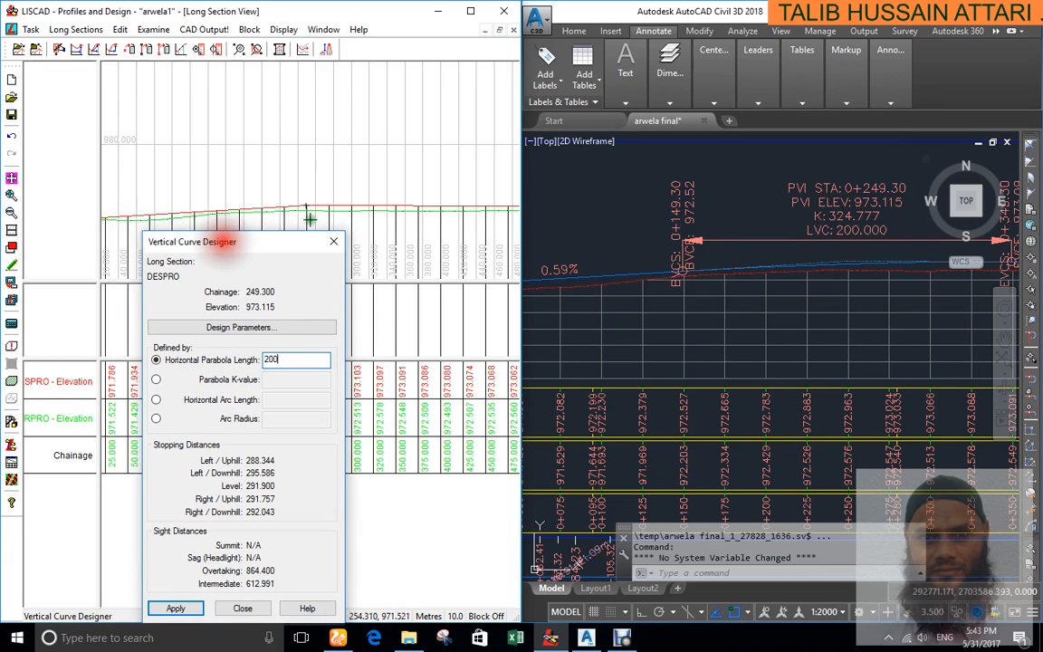
{"action": "left_click", "coordinate": [176, 609]}
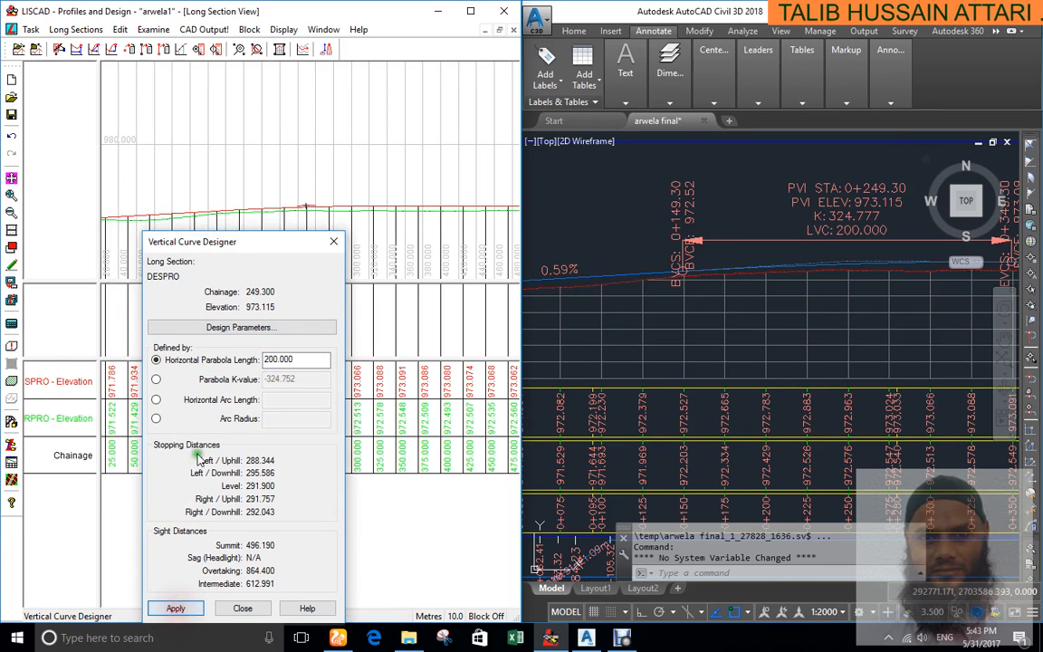
Apply a vertical curve with a horizontal parabola length of 250 at the DESPRO point at chainage 860.546, taken from its Civil 3D label
{"action": "scroll", "coordinate": [260, 174], "scroll_direction": "down", "scroll_amount": 1}
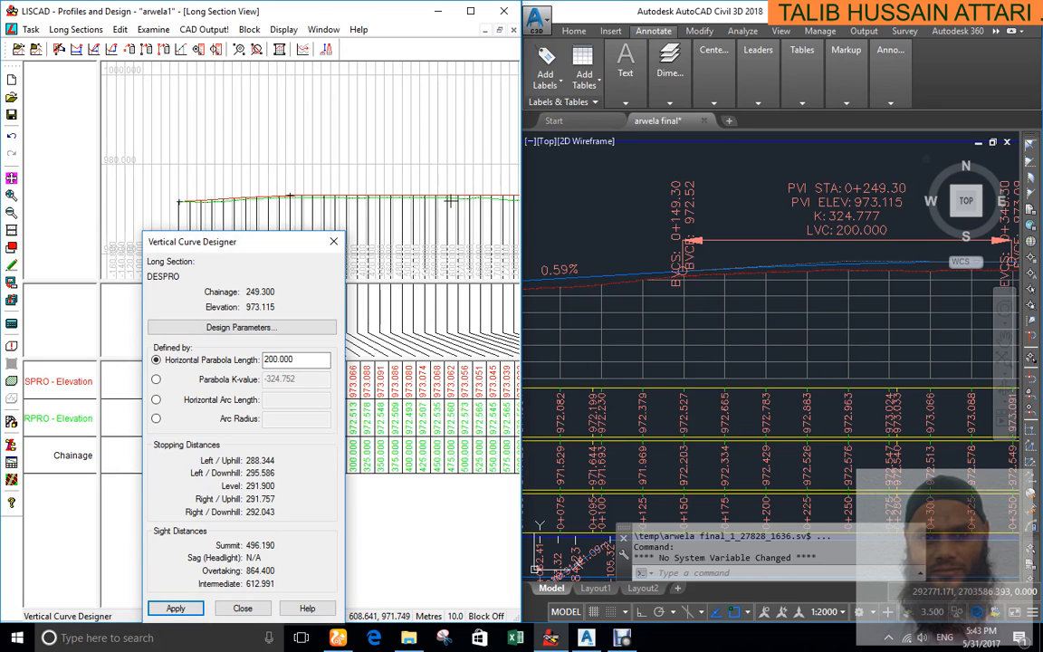
{"action": "scroll", "coordinate": [451, 201], "scroll_direction": "up", "scroll_amount": 1}
{"action": "scroll", "coordinate": [242, 194], "scroll_direction": "down", "scroll_amount": 1}
{"action": "scroll", "coordinate": [471, 195], "scroll_direction": "up", "scroll_amount": 1}
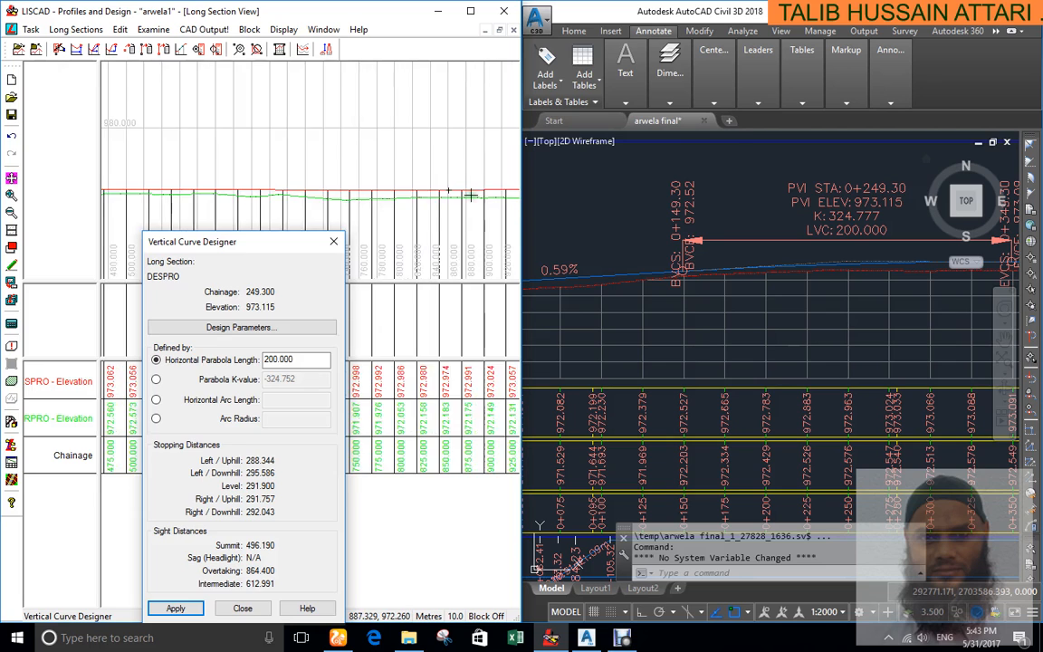
{"action": "scroll", "coordinate": [444, 193], "scroll_direction": "up", "scroll_amount": 2}
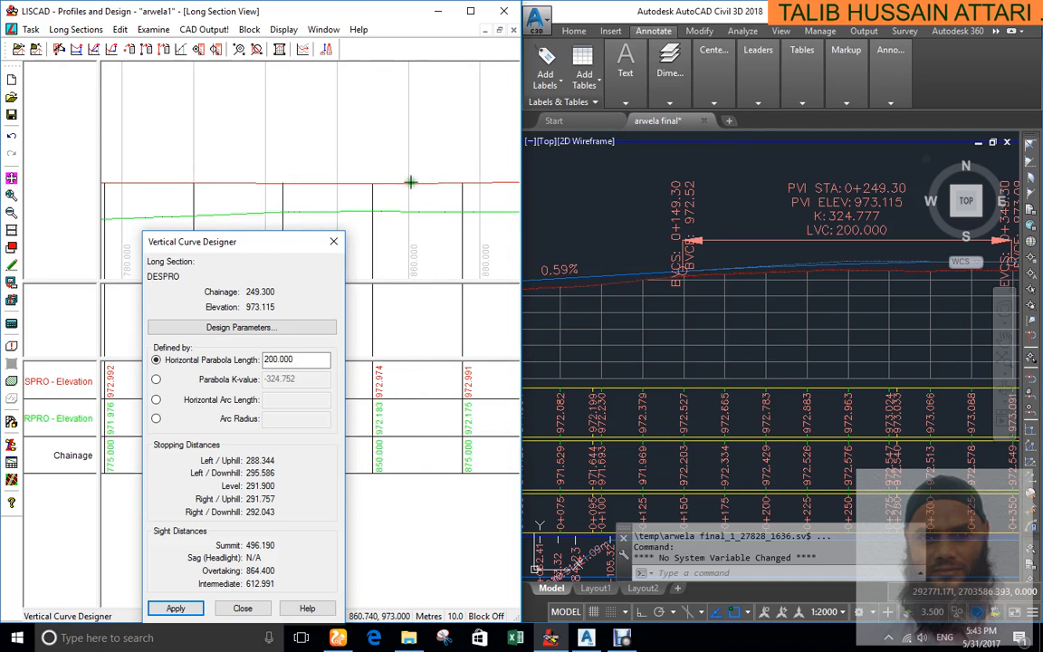
{"action": "left_click", "coordinate": [410, 182]}
{"action": "scroll", "coordinate": [709, 281], "scroll_direction": "down", "scroll_amount": 4}
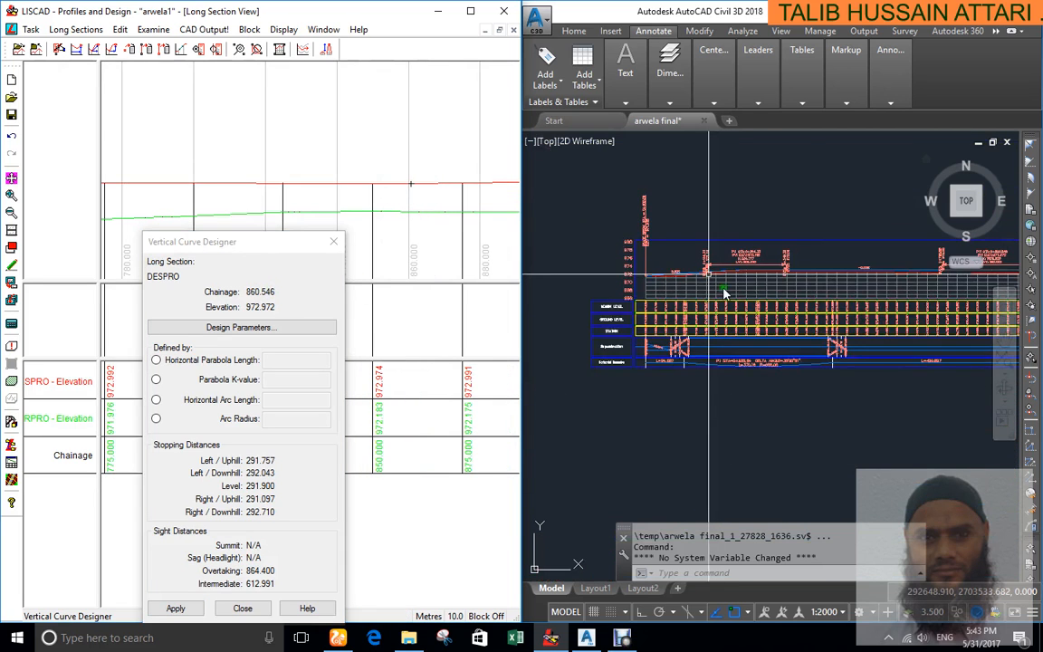
{"action": "scroll", "coordinate": [729, 273], "scroll_direction": "down", "scroll_amount": 4}
{"action": "scroll", "coordinate": [837, 252], "scroll_direction": "up", "scroll_amount": 11}
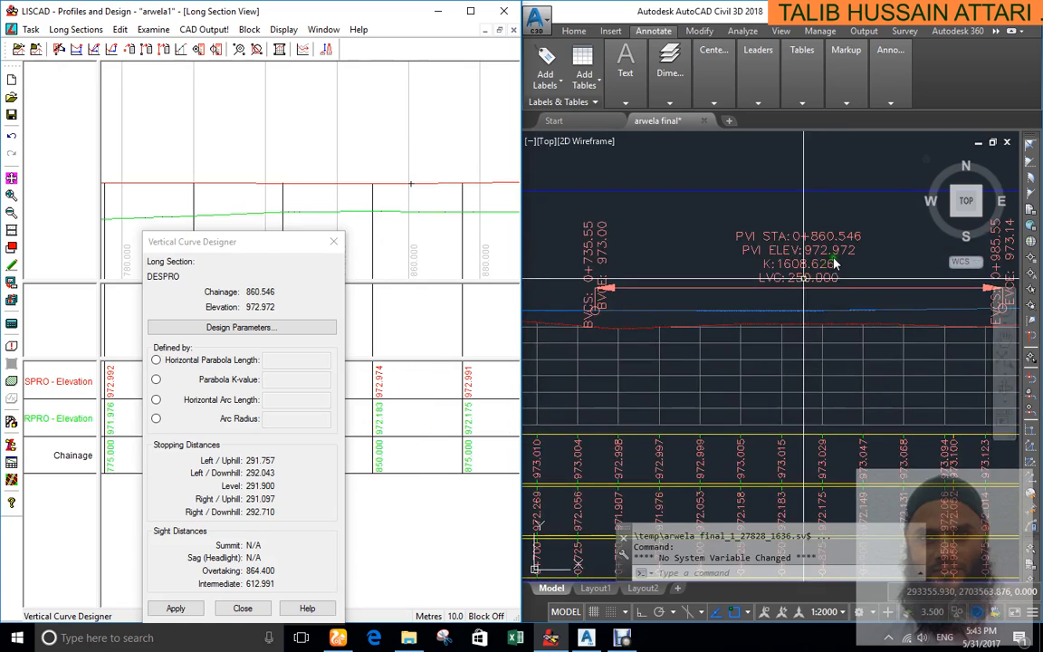
{"action": "left_click", "coordinate": [156, 360]}
{"action": "left_click", "coordinate": [299, 359]}
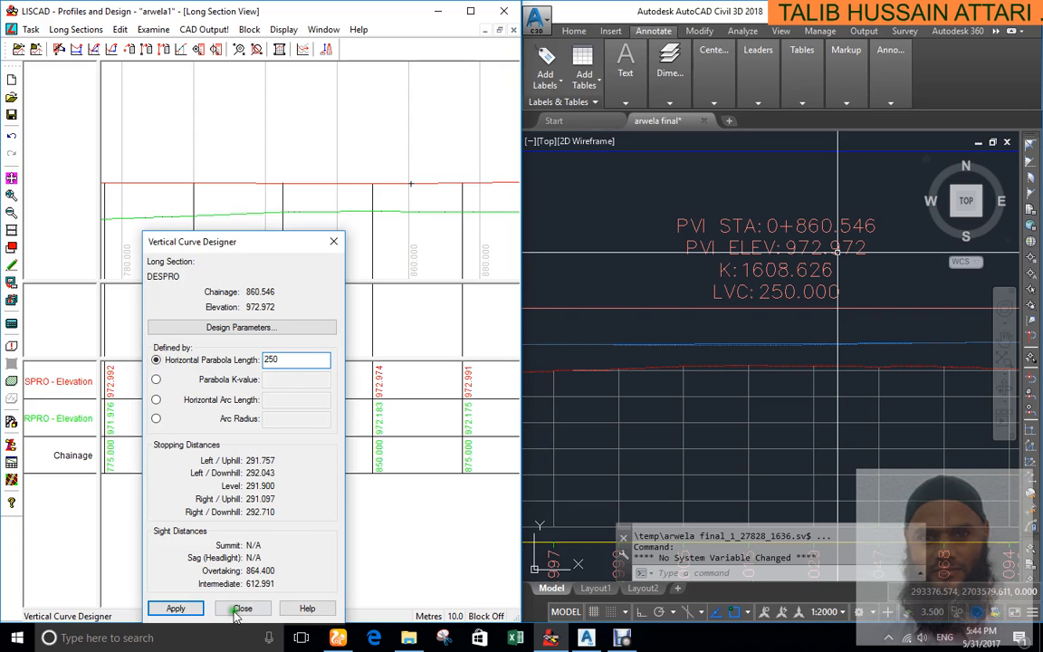
{"action": "left_click", "coordinate": [176, 609]}
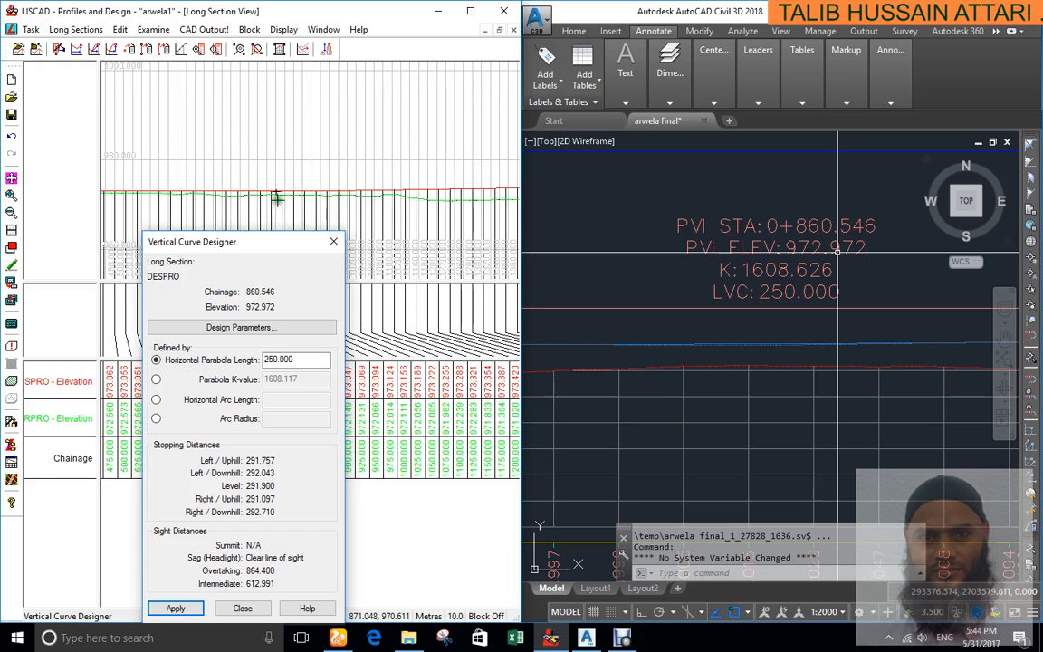
Apply a vertical curve with a horizontal parabola length of 200 at the DESPRO point at chainage 1588.210, taken from its Civil 3D label
{"action": "scroll", "coordinate": [302, 182], "scroll_direction": "down", "scroll_amount": 3}
{"action": "scroll", "coordinate": [363, 183], "scroll_direction": "up", "scroll_amount": 3}
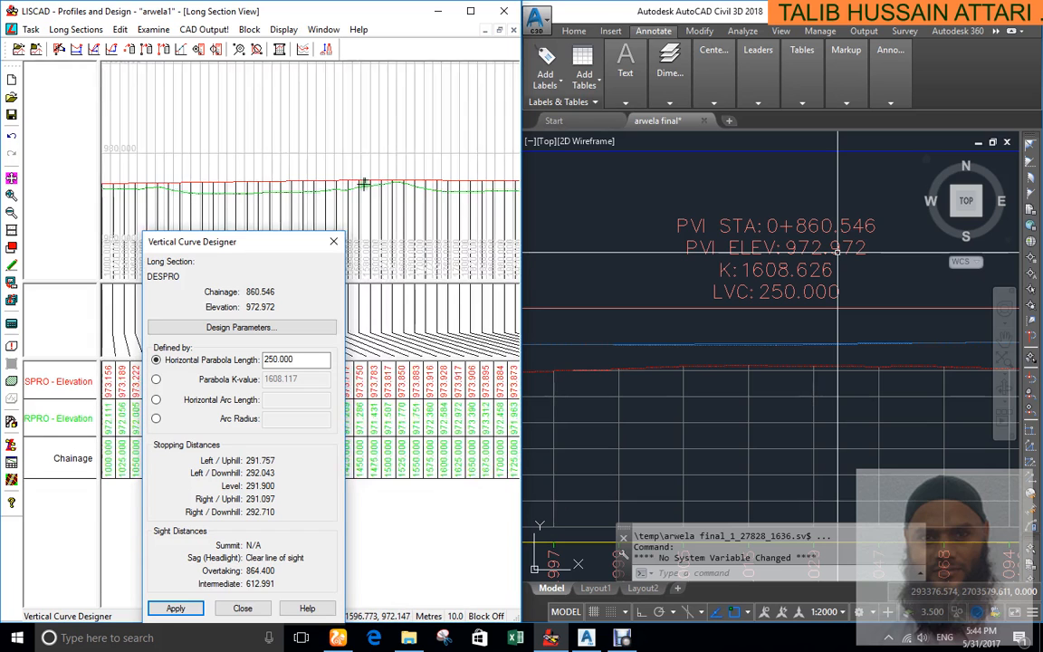
{"action": "left_click", "coordinate": [365, 177]}
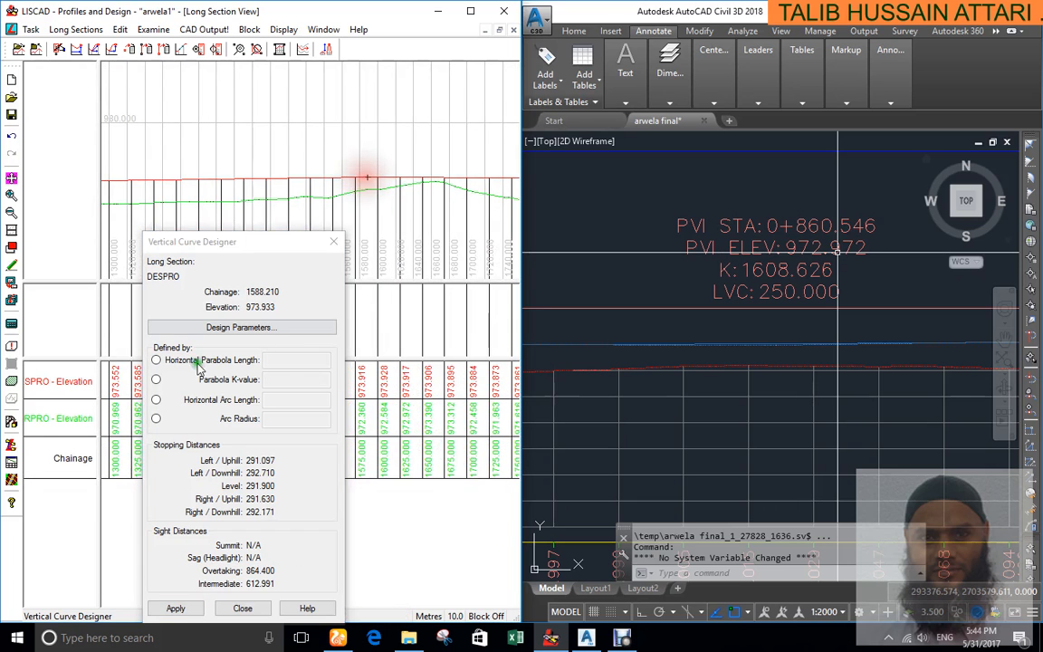
{"action": "scroll", "coordinate": [677, 260], "scroll_direction": "down", "scroll_amount": 5}
{"action": "scroll", "coordinate": [706, 258], "scroll_direction": "down", "scroll_amount": 3}
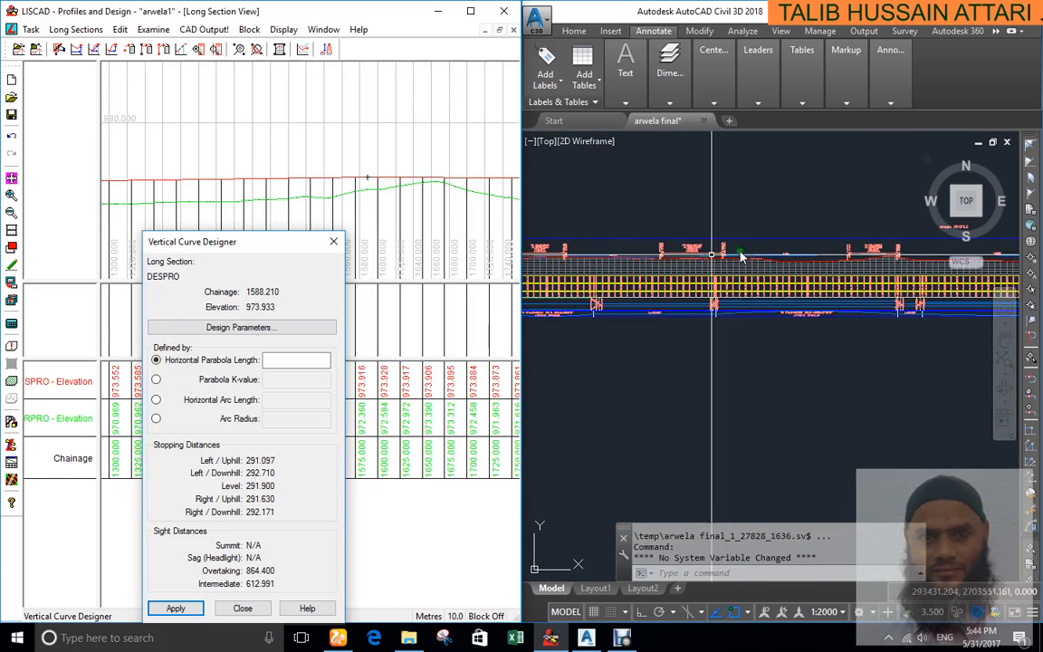
{"action": "scroll", "coordinate": [896, 258], "scroll_direction": "up", "scroll_amount": 4}
{"action": "left_click", "coordinate": [288, 360]}
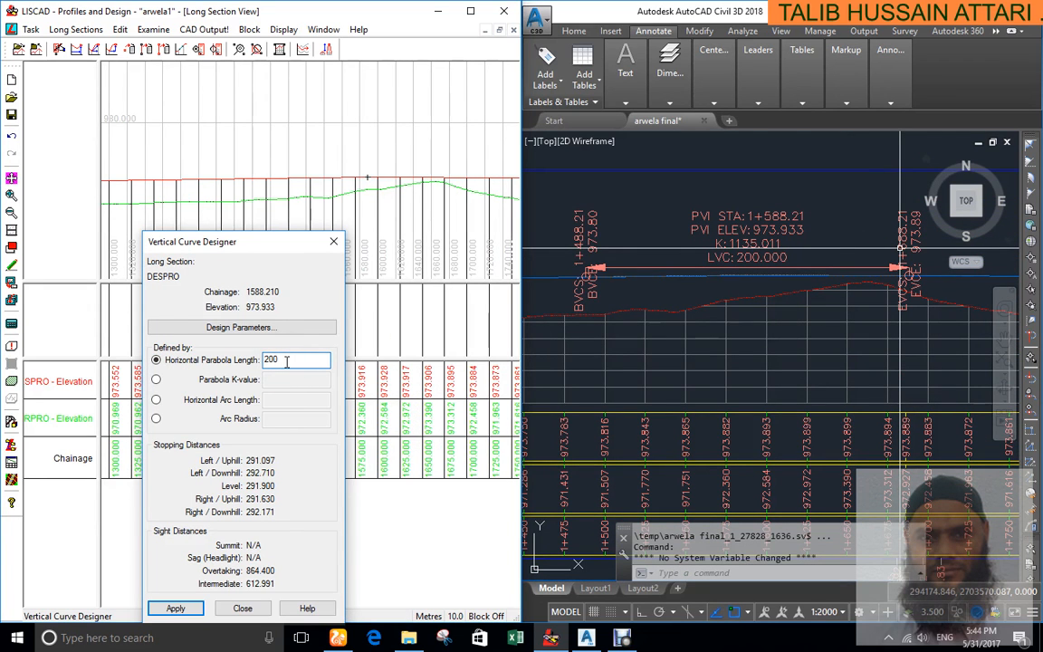
{"action": "left_click", "coordinate": [175, 608]}
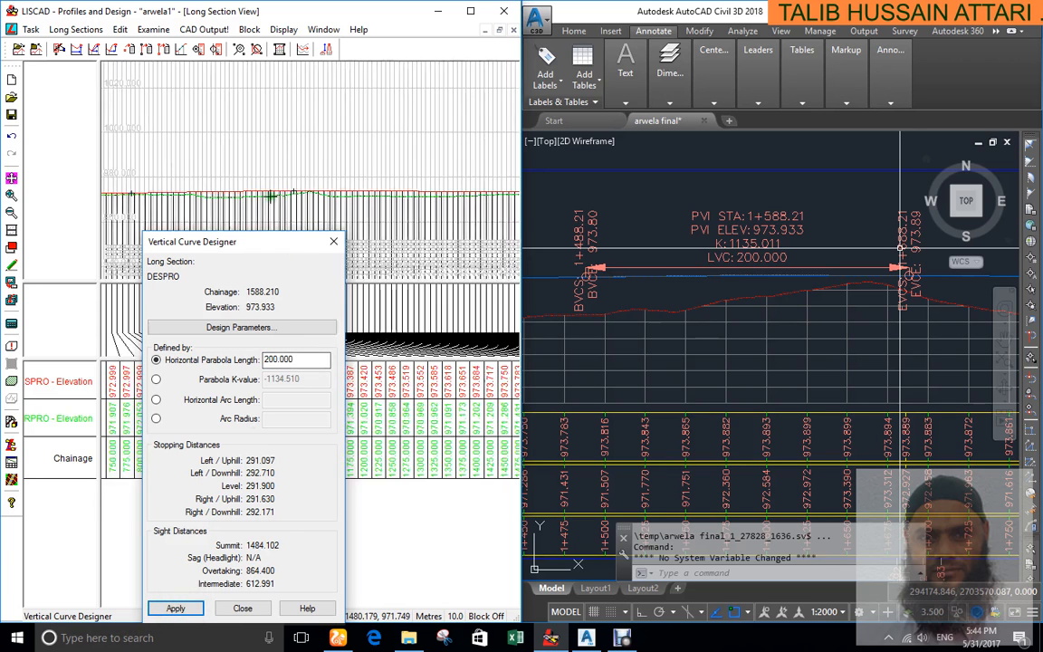
Apply a vertical curve with a horizontal parabola length of 300 at the DESPRO point at chainage 2630.698, matching its Civil 3D LVC label
{"action": "scroll", "coordinate": [269, 195], "scroll_direction": "up", "scroll_amount": 3}
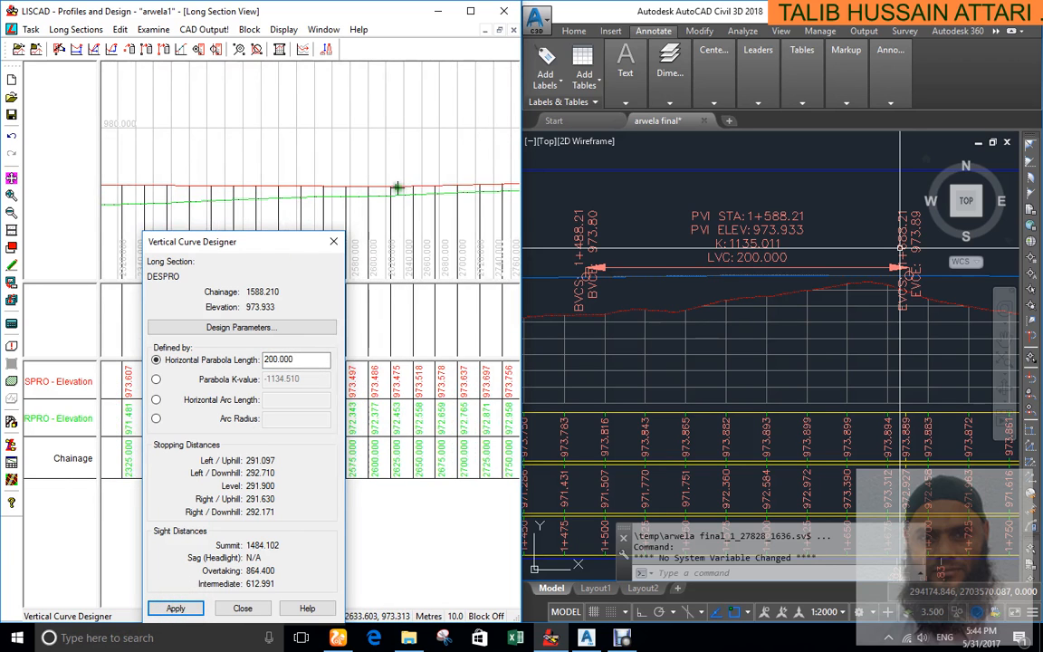
{"action": "left_click", "coordinate": [396, 188]}
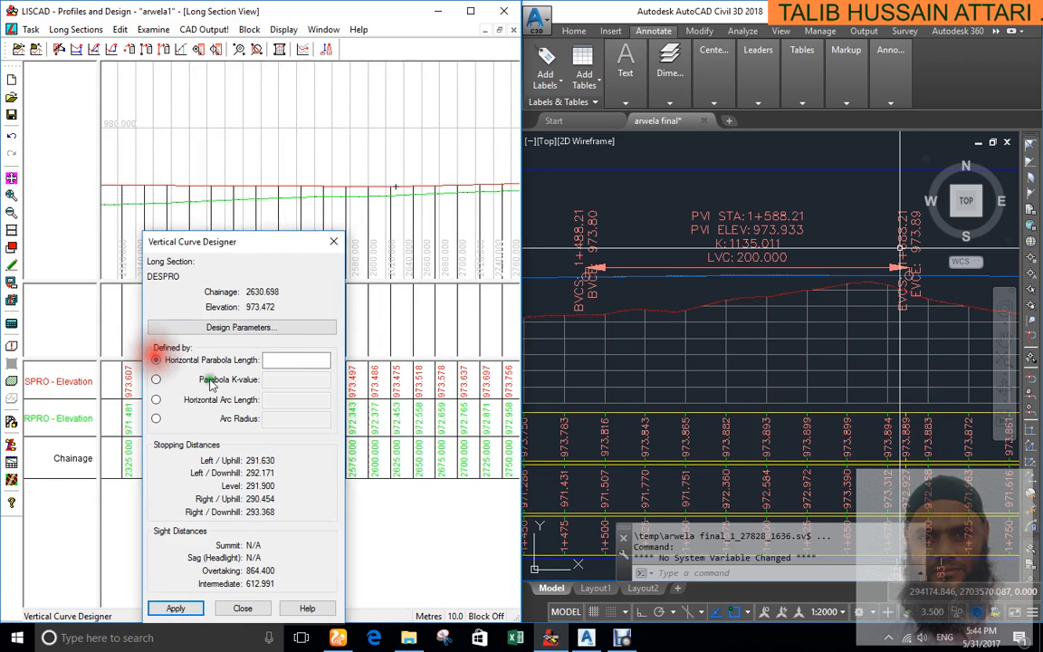
{"action": "scroll", "coordinate": [914, 251], "scroll_direction": "down", "scroll_amount": 5}
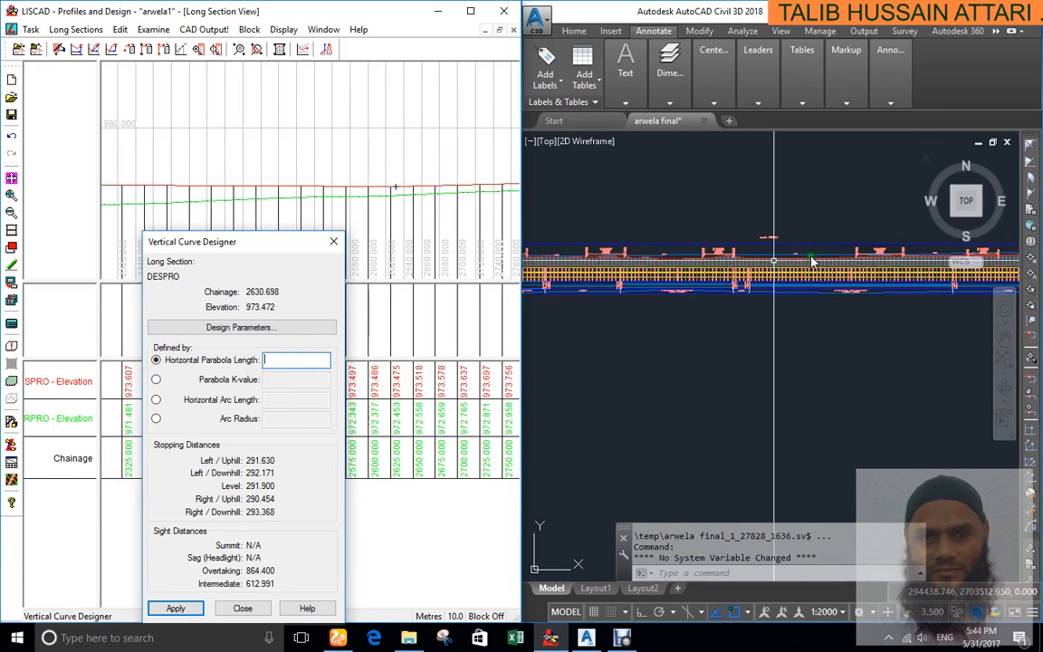
{"action": "scroll", "coordinate": [769, 262], "scroll_direction": "up", "scroll_amount": 5}
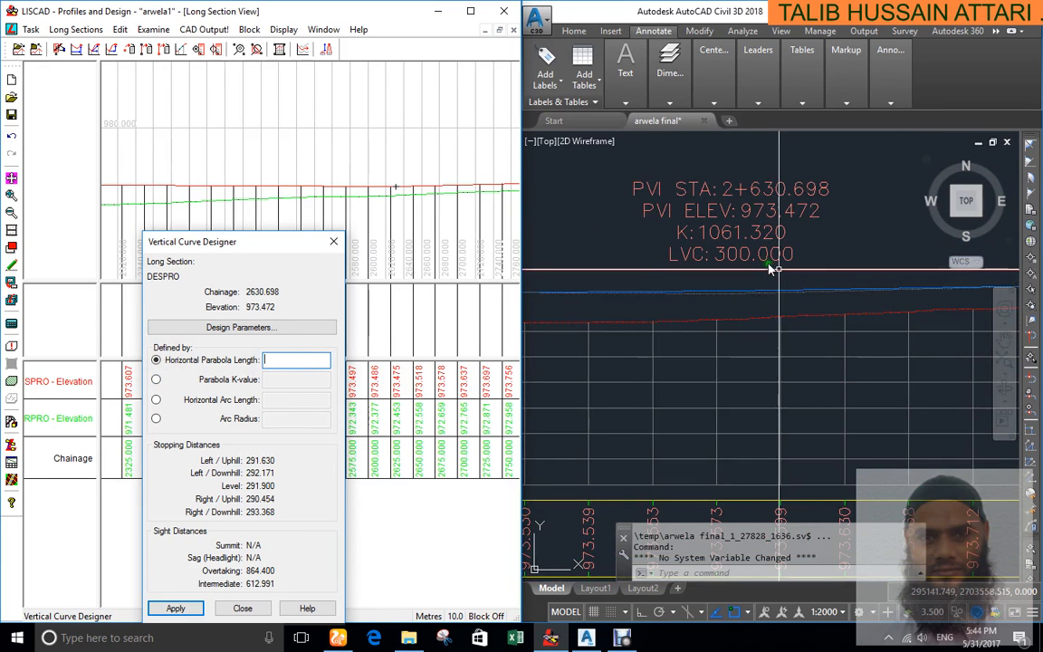
{"action": "left_click", "coordinate": [278, 357]}
{"action": "type", "text": "300"}
{"action": "left_click", "coordinate": [172, 605]}
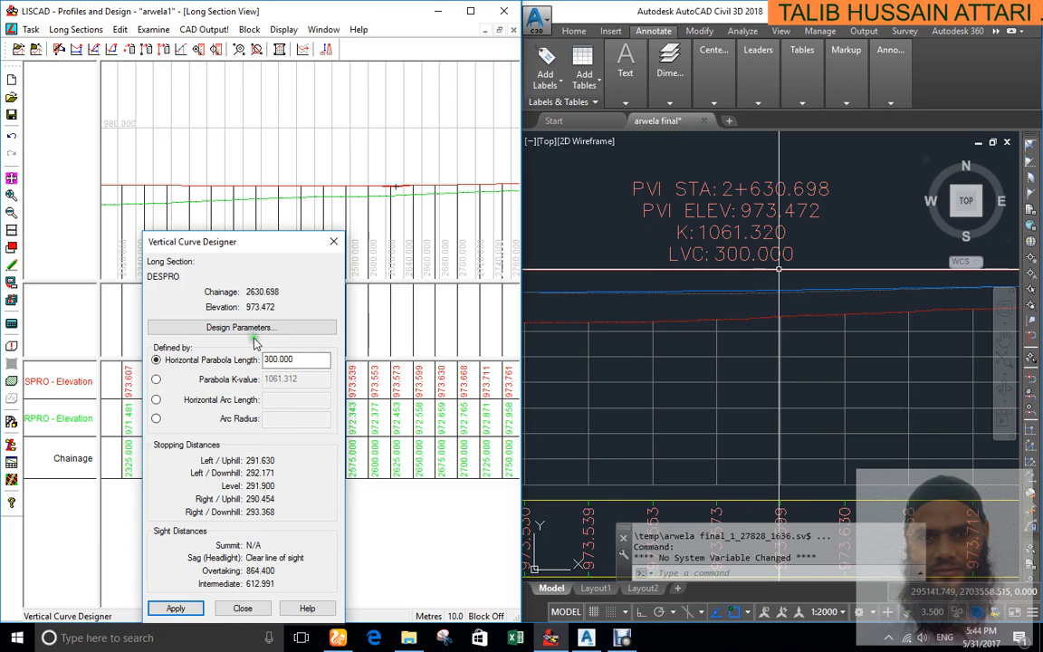
Apply a vertical curve with a horizontal parabola length of 200 at the DESPRO point at chainage 3297.930 and finish designing vertical curves
{"action": "scroll", "coordinate": [241, 184], "scroll_direction": "down", "scroll_amount": 4}
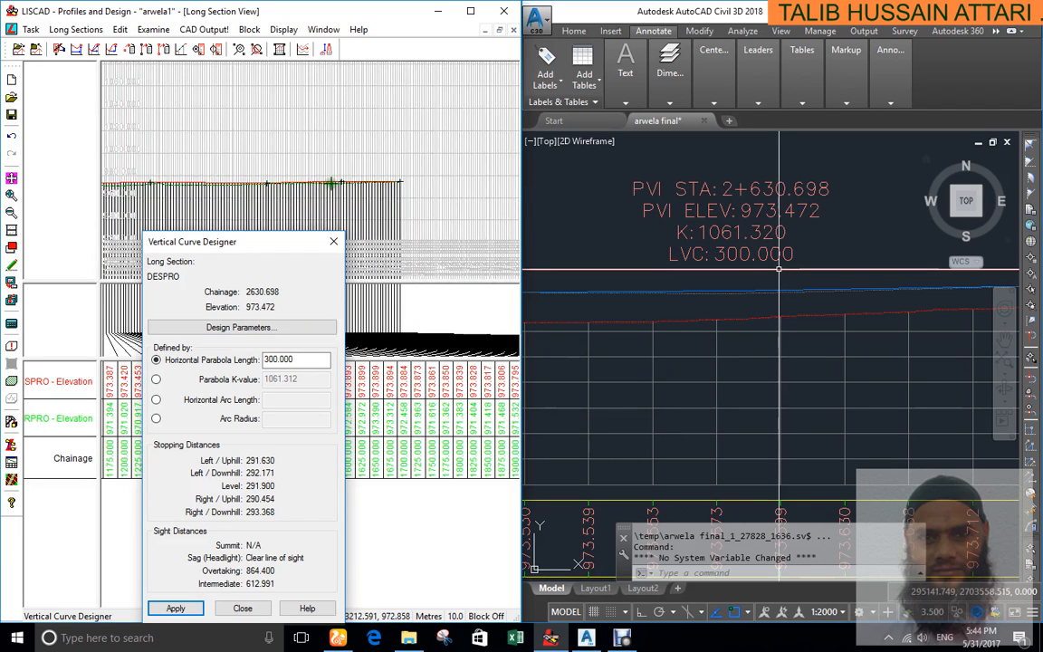
{"action": "scroll", "coordinate": [333, 183], "scroll_direction": "up", "scroll_amount": 4}
{"action": "left_click", "coordinate": [403, 187]}
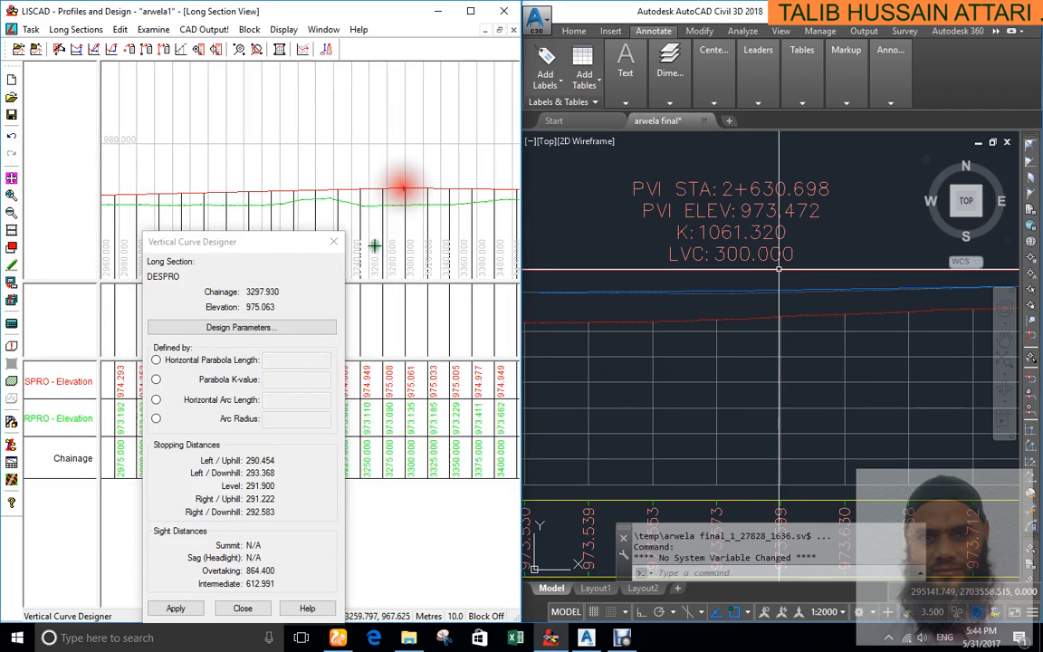
{"action": "left_click", "coordinate": [156, 360]}
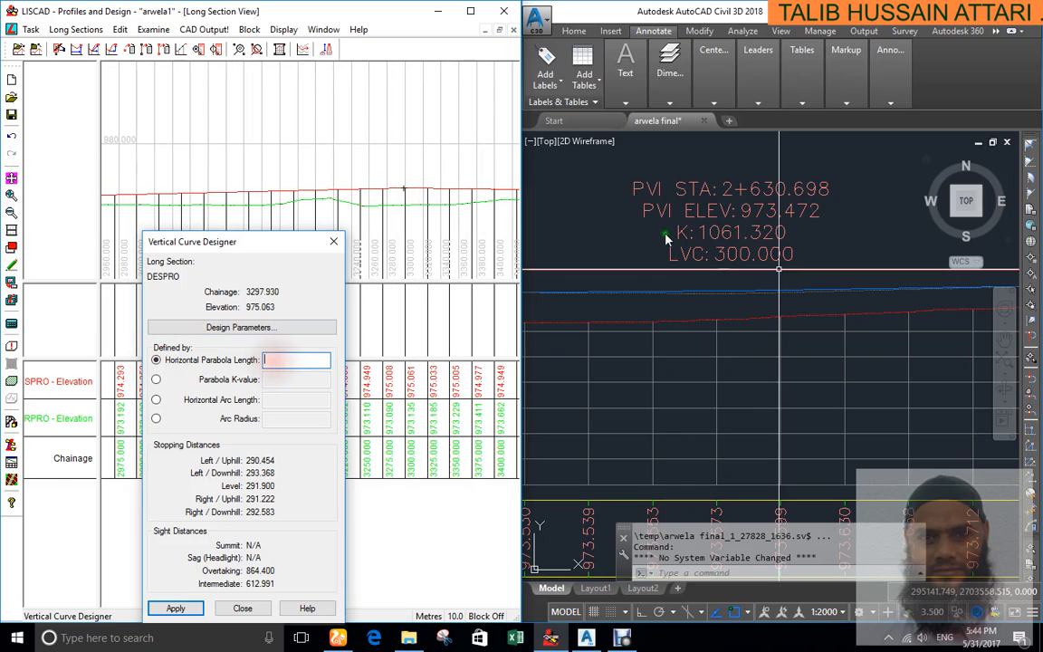
{"action": "scroll", "coordinate": [599, 219], "scroll_direction": "down", "scroll_amount": 4}
{"action": "scroll", "coordinate": [873, 248], "scroll_direction": "up", "scroll_amount": 6}
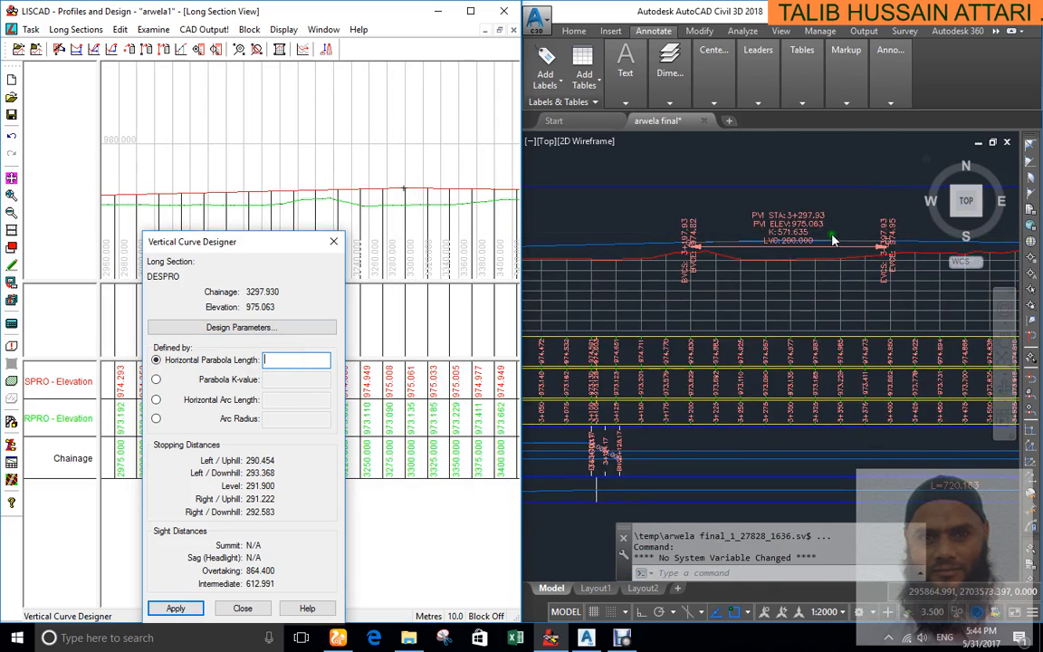
{"action": "left_click", "coordinate": [280, 358]}
{"action": "type", "text": "2"}
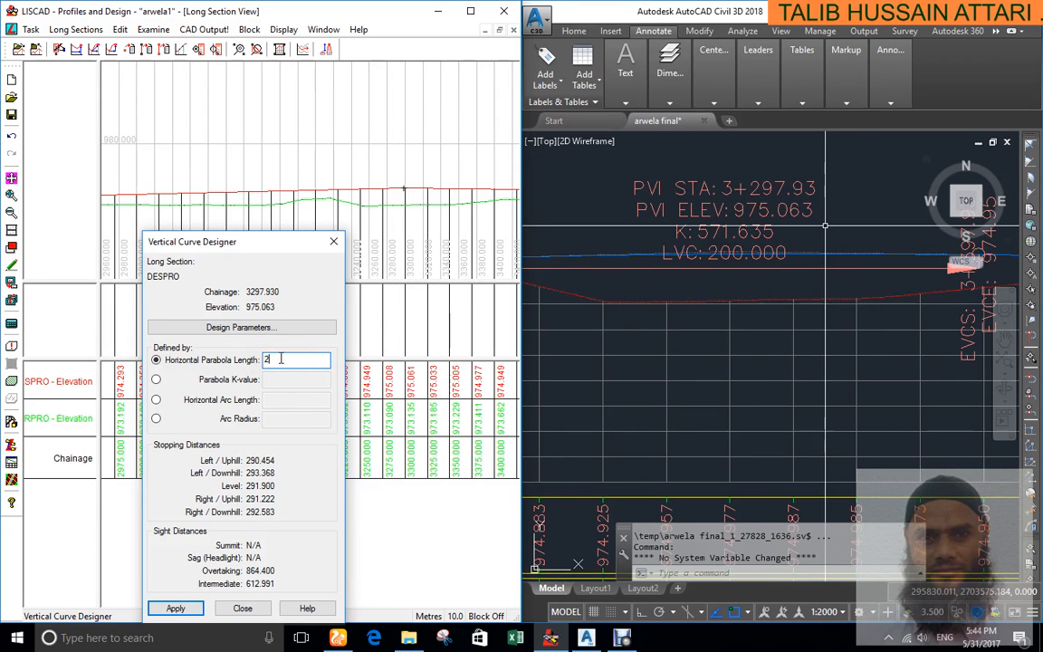
{"action": "left_click", "coordinate": [177, 609]}
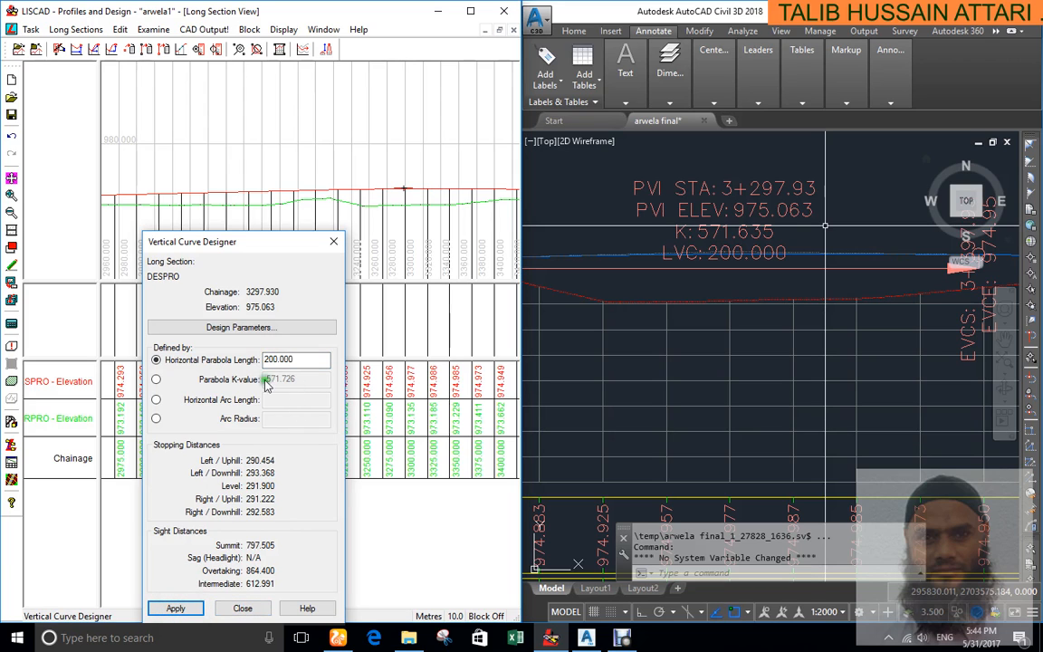
{"action": "left_click", "coordinate": [240, 607]}
Compare the design and ground elevations in the LISCAD long section with the Civil 3D profile bands from chainage 0 to beyond 500
{"action": "scroll", "coordinate": [396, 254], "scroll_direction": "down", "scroll_amount": 3}
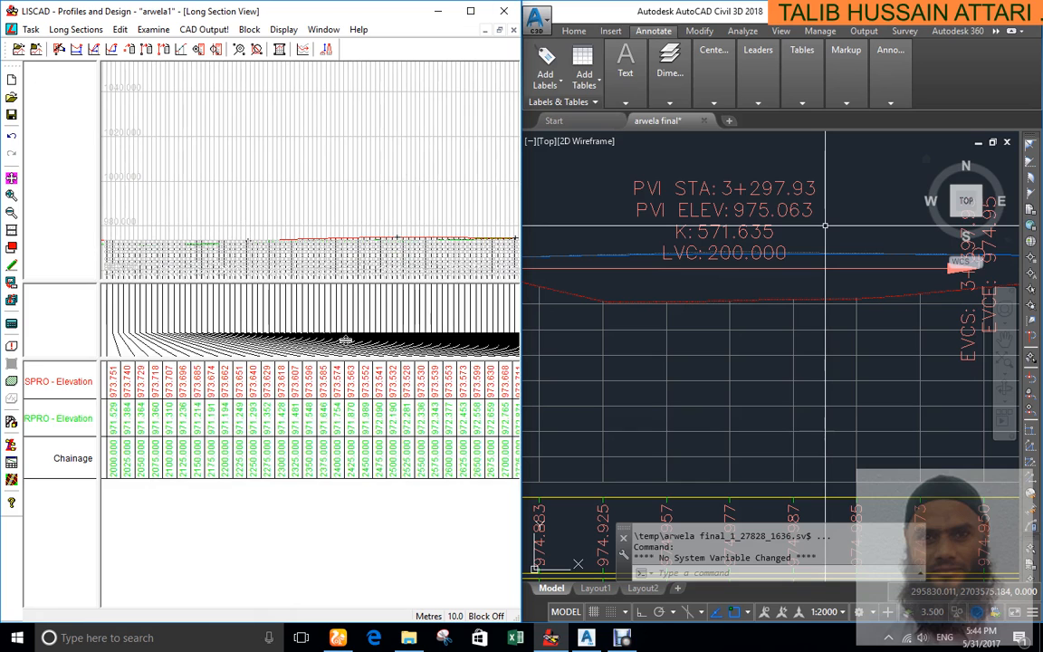
{"action": "scroll", "coordinate": [421, 226], "scroll_direction": "down", "scroll_amount": 2}
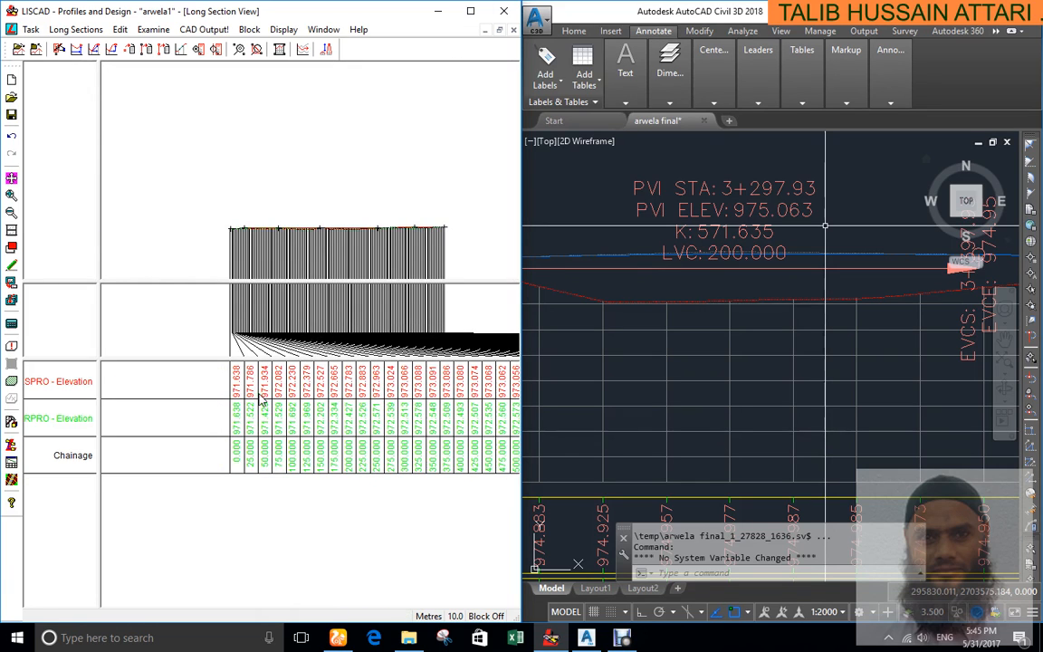
{"action": "scroll", "coordinate": [272, 256], "scroll_direction": "up", "scroll_amount": 2}
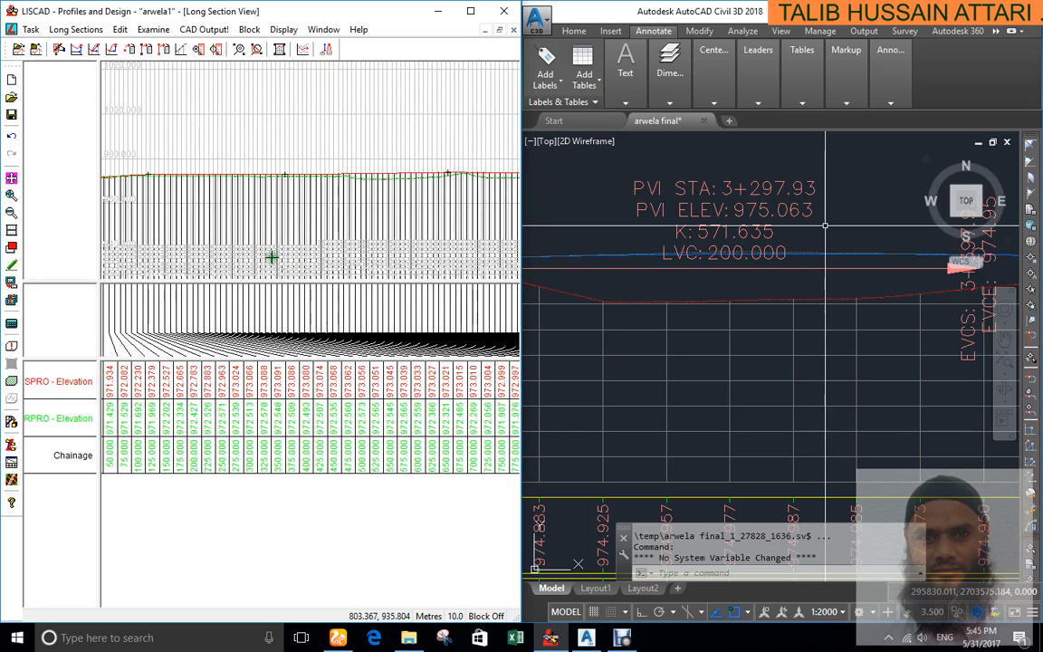
{"action": "middle_click_drag", "start_coordinate": [148, 230], "coordinate": [334, 221]}
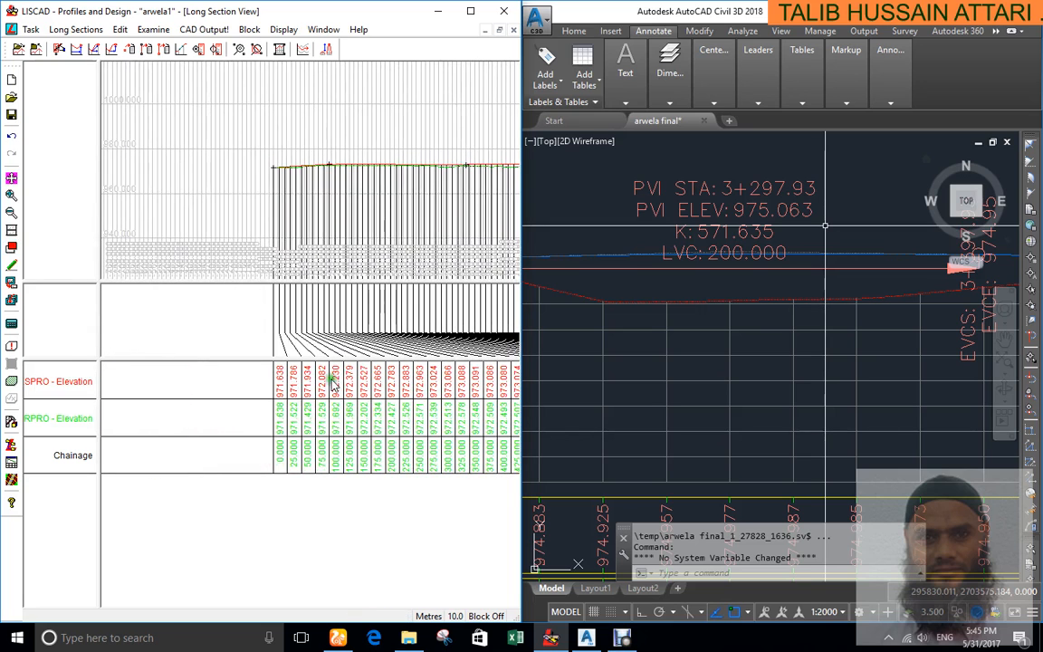
{"action": "scroll", "coordinate": [357, 242], "scroll_direction": "up", "scroll_amount": 1}
{"action": "middle_click_drag", "start_coordinate": [395, 242], "coordinate": [330, 221]}
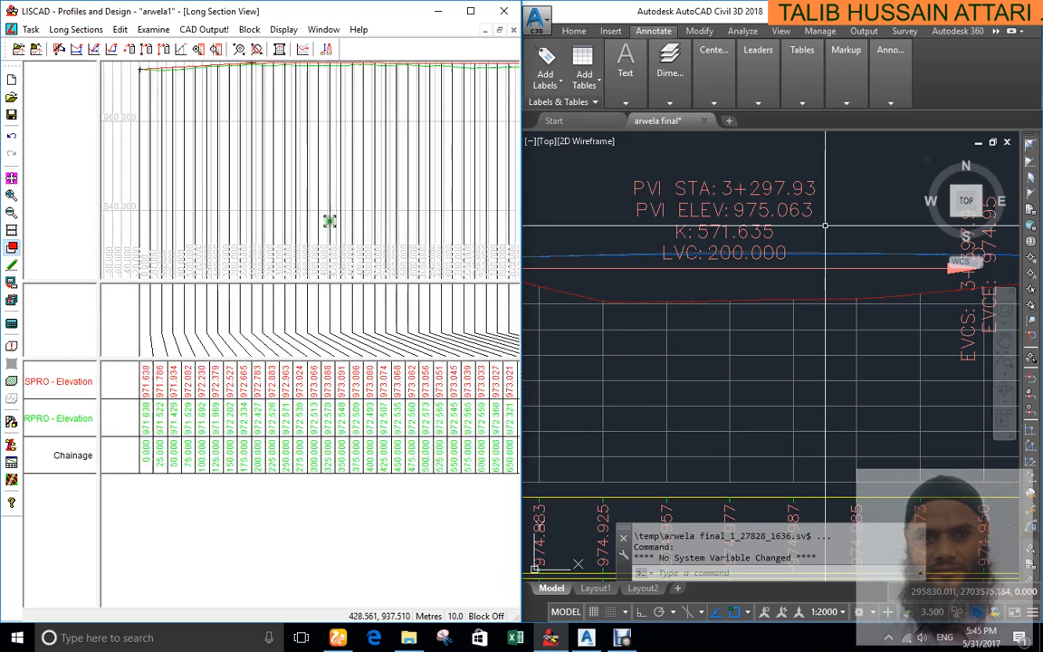
{"action": "left_click", "coordinate": [849, 337]}
{"action": "scroll", "coordinate": [849, 337], "scroll_direction": "down", "scroll_amount": 6}
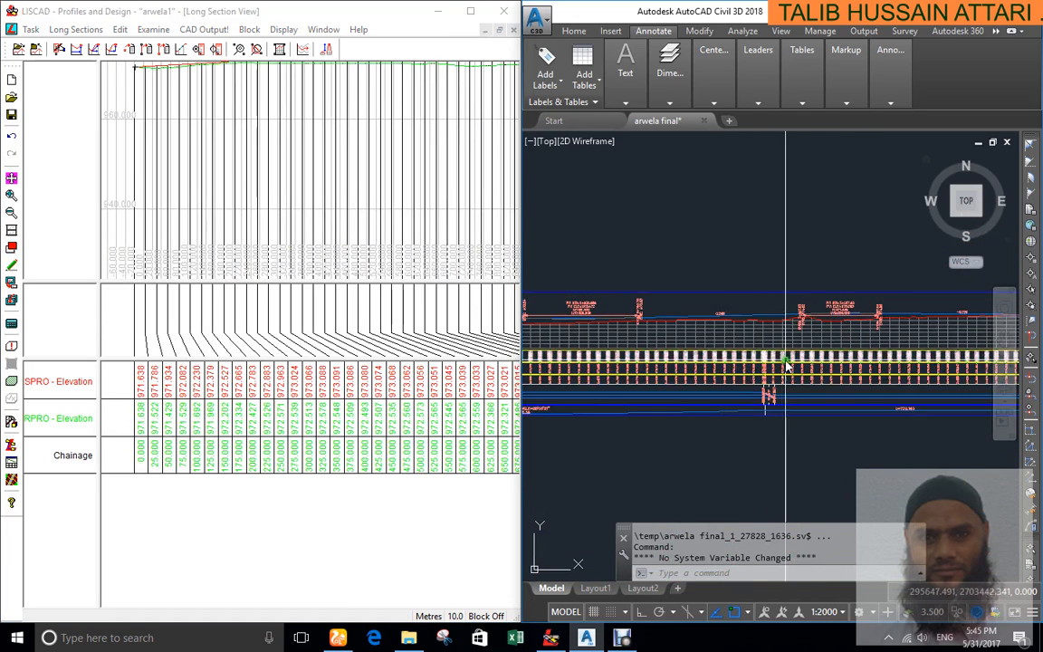
{"action": "mouse_move", "coordinate": [647, 352]}
{"action": "middle_mouse_down"}
{"action": "mouse_move", "coordinate": [828, 356]}
{"action": "mouse_move", "coordinate": [1039, 383]}
{"action": "middle_mouse_up"}
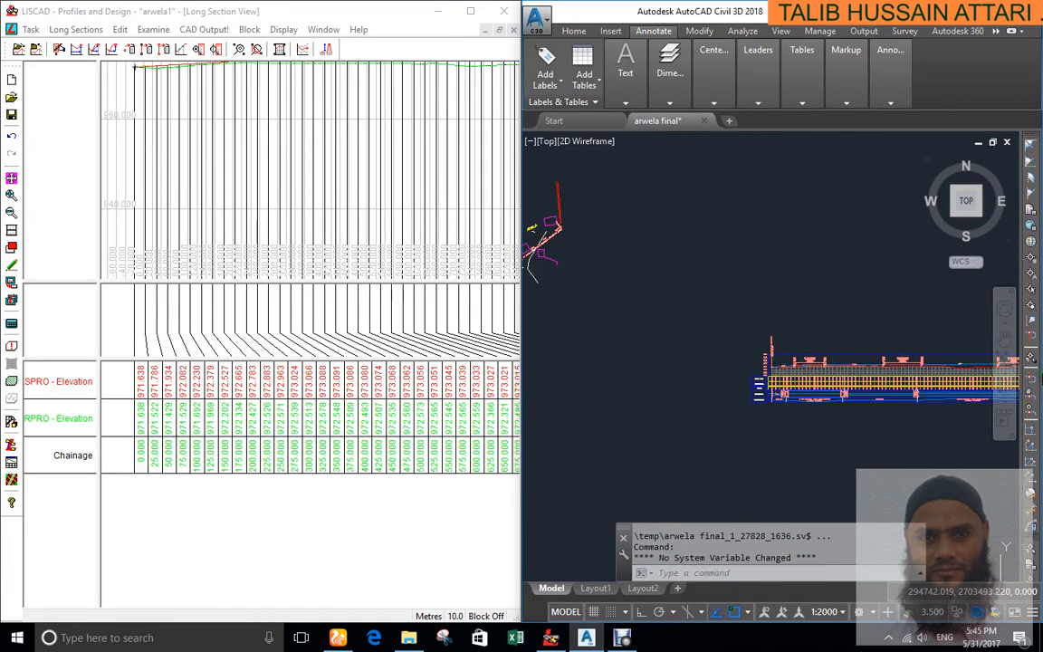
{"action": "scroll", "coordinate": [815, 398], "scroll_direction": "up", "scroll_amount": 6}
{"action": "scroll", "coordinate": [697, 401], "scroll_direction": "up", "scroll_amount": 4}
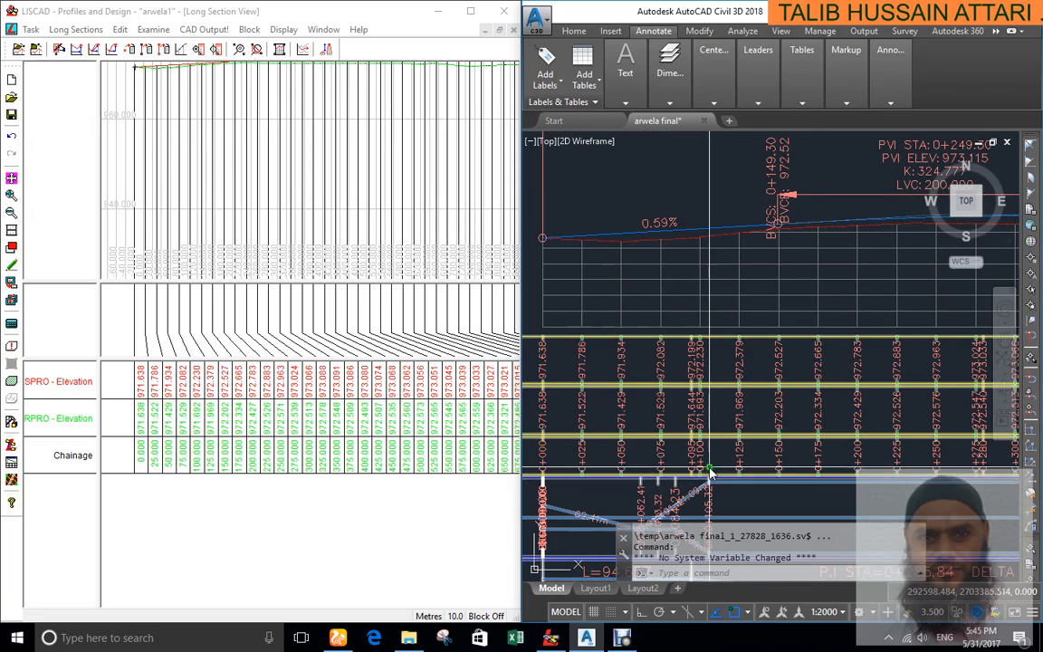
{"action": "scroll", "coordinate": [715, 462], "scroll_direction": "up", "scroll_amount": 2}
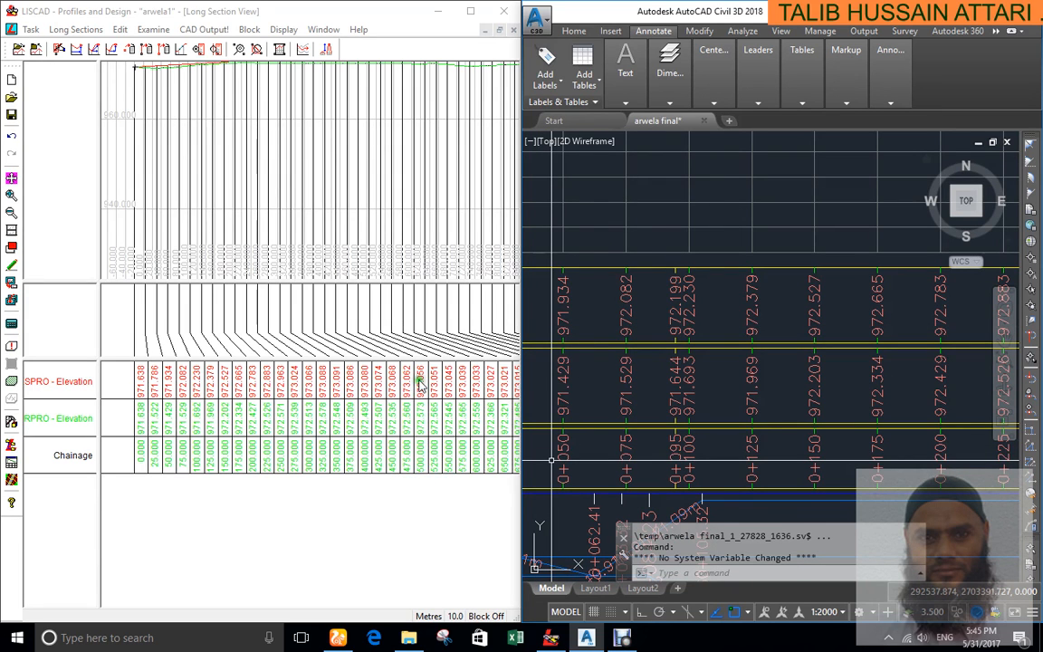
{"action": "scroll", "coordinate": [896, 326], "scroll_direction": "down", "scroll_amount": 5}
{"action": "scroll", "coordinate": [949, 362], "scroll_direction": "up", "scroll_amount": 4}
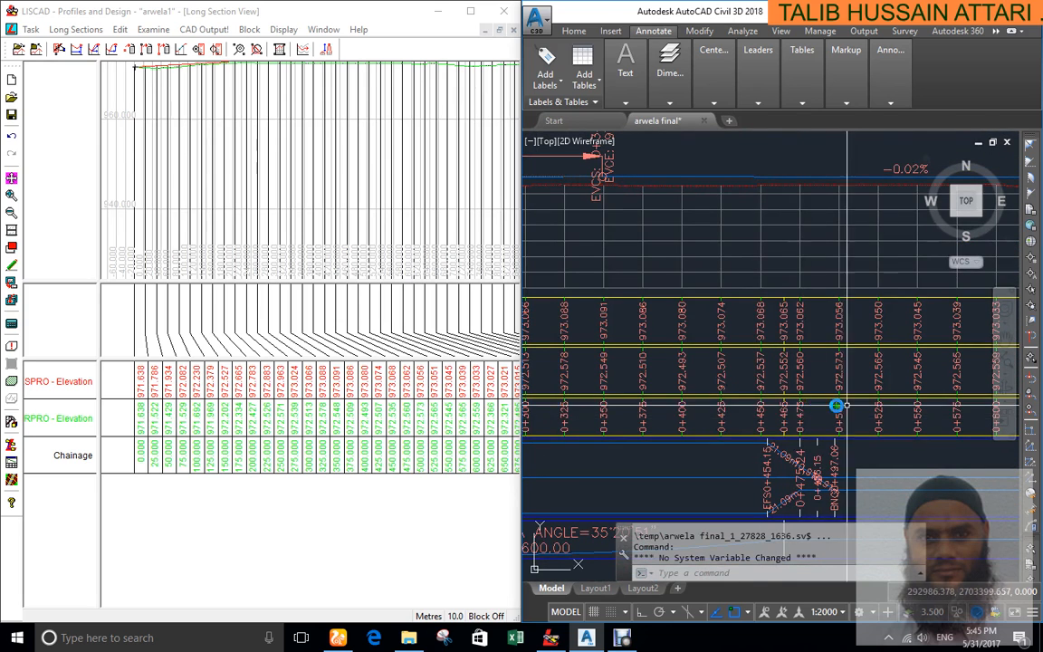
{"action": "scroll", "coordinate": [869, 331], "scroll_direction": "up", "scroll_amount": 3}
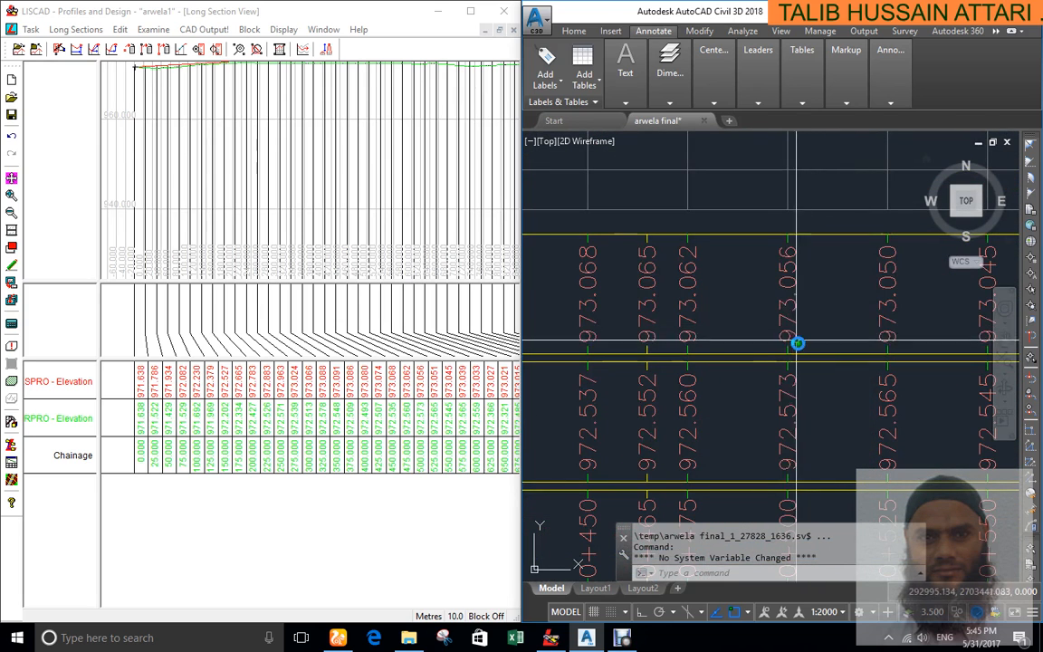
{"action": "scroll", "coordinate": [782, 276], "scroll_direction": "down", "scroll_amount": 2}
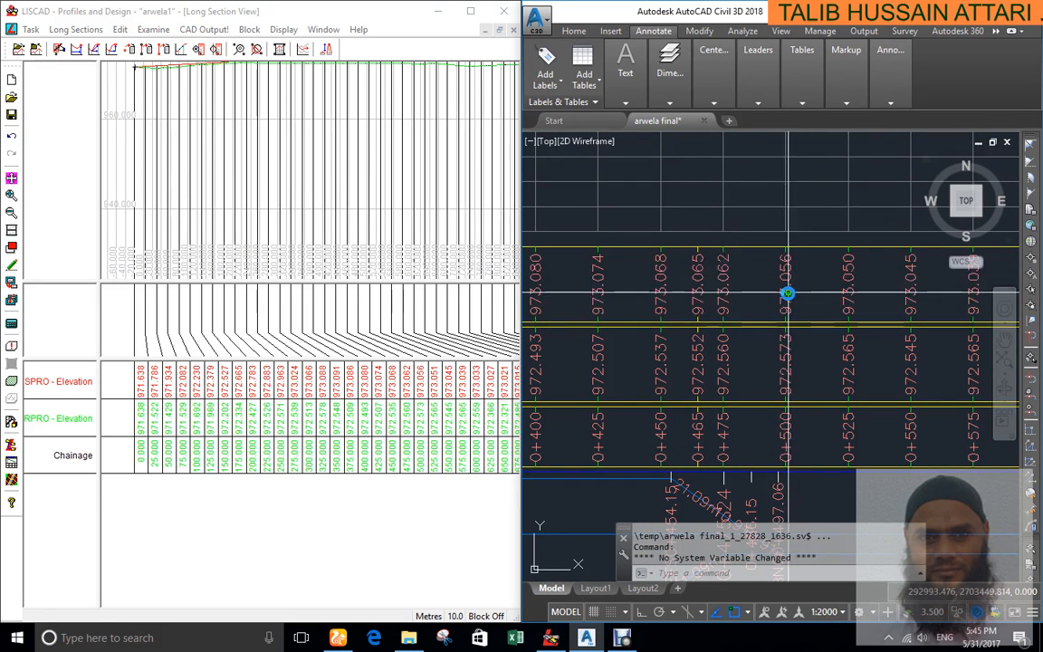
{"action": "scroll", "coordinate": [763, 298], "scroll_direction": "down", "scroll_amount": 3}
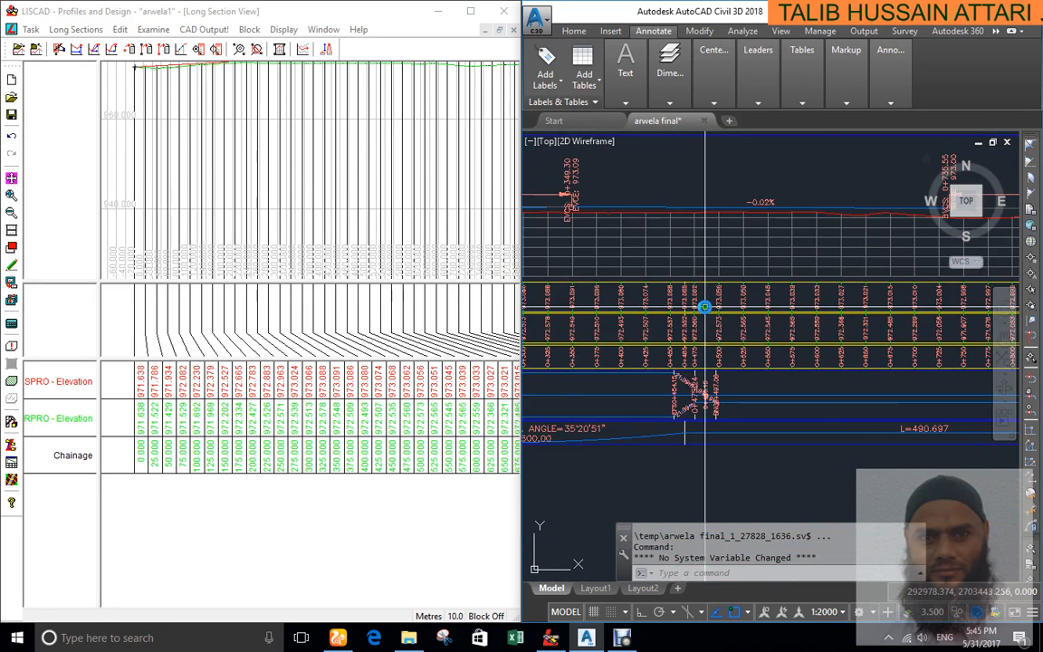
Maximize LISCAD and turn on Horizontal Geometry, VC Length, VC K Value, VC Radius and Grade Line display for the DESPRO long section
{"action": "left_click", "coordinate": [470, 12]}
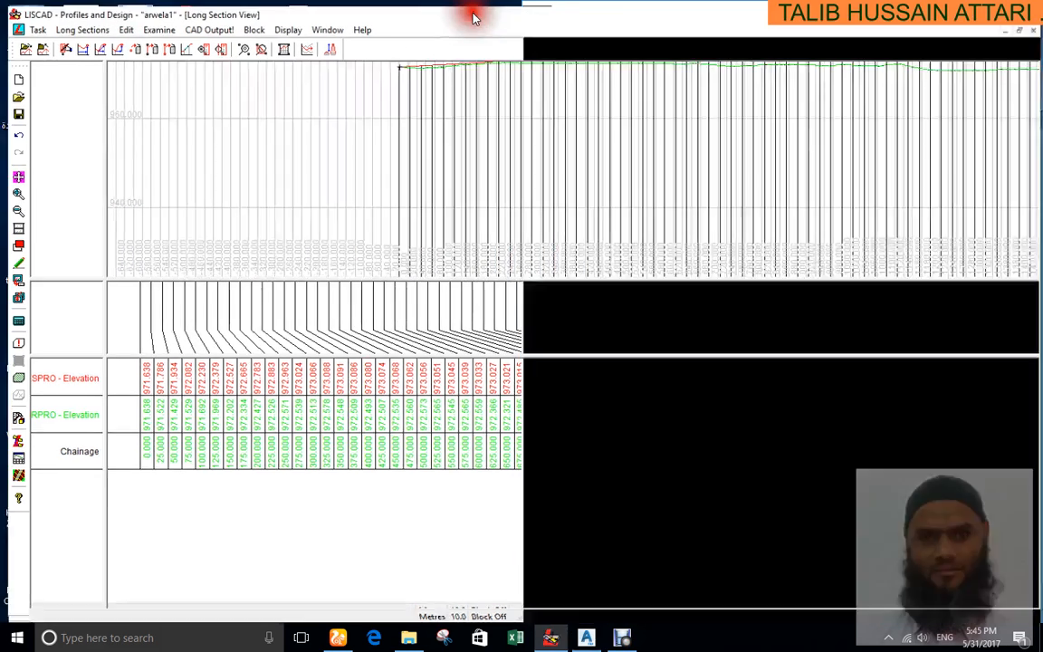
{"action": "scroll", "coordinate": [373, 207], "scroll_direction": "up", "scroll_amount": 2}
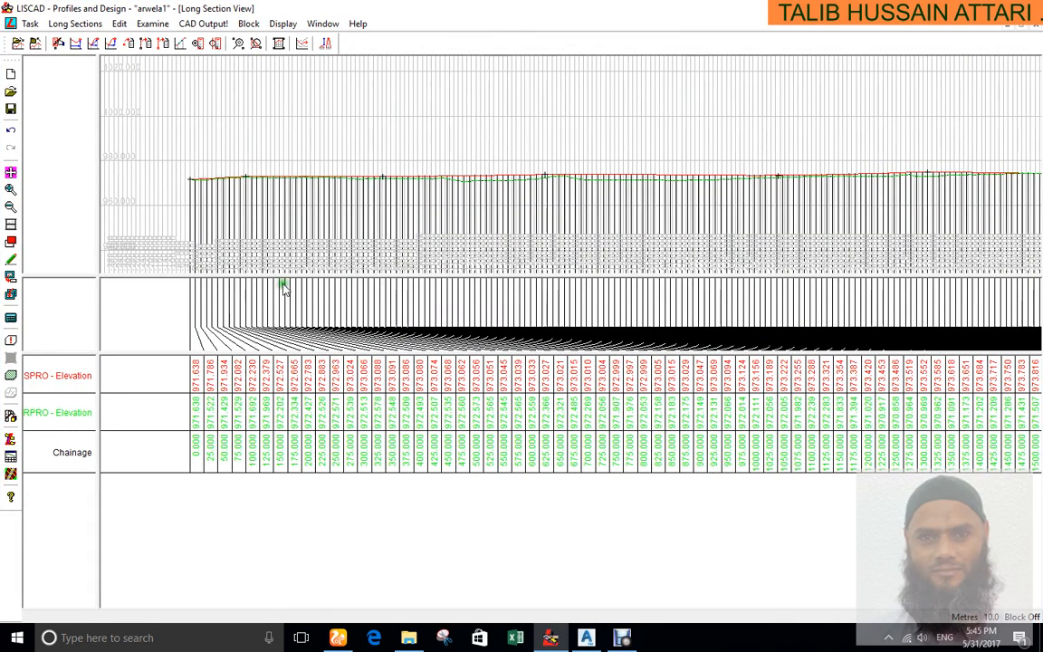
{"action": "right_click", "coordinate": [339, 161]}
{"action": "left_click", "coordinate": [394, 167]}
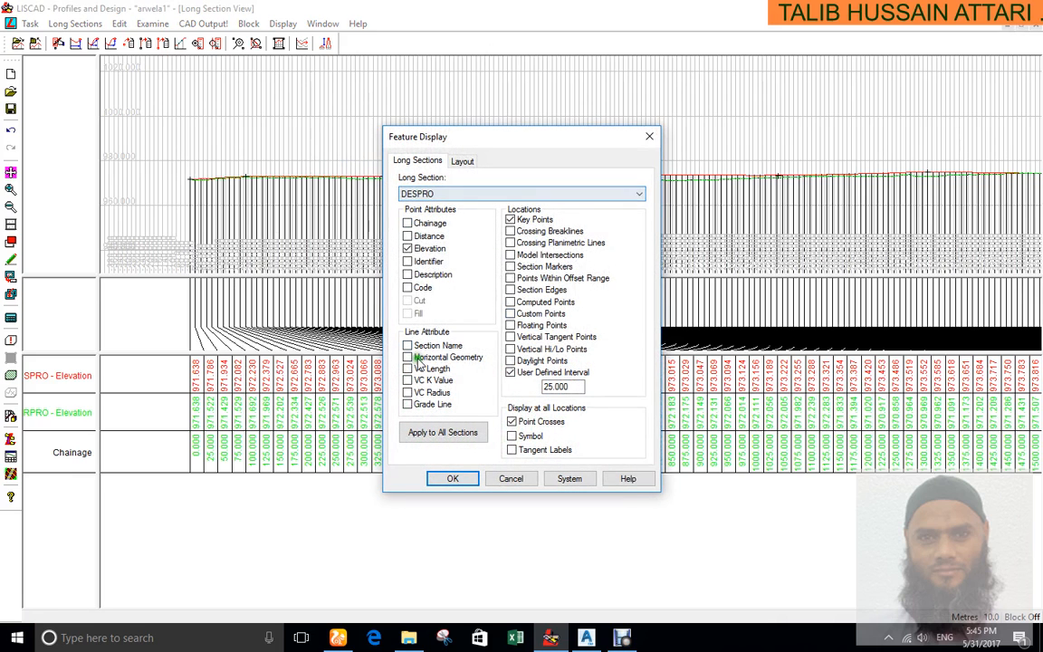
{"action": "left_click", "coordinate": [407, 358]}
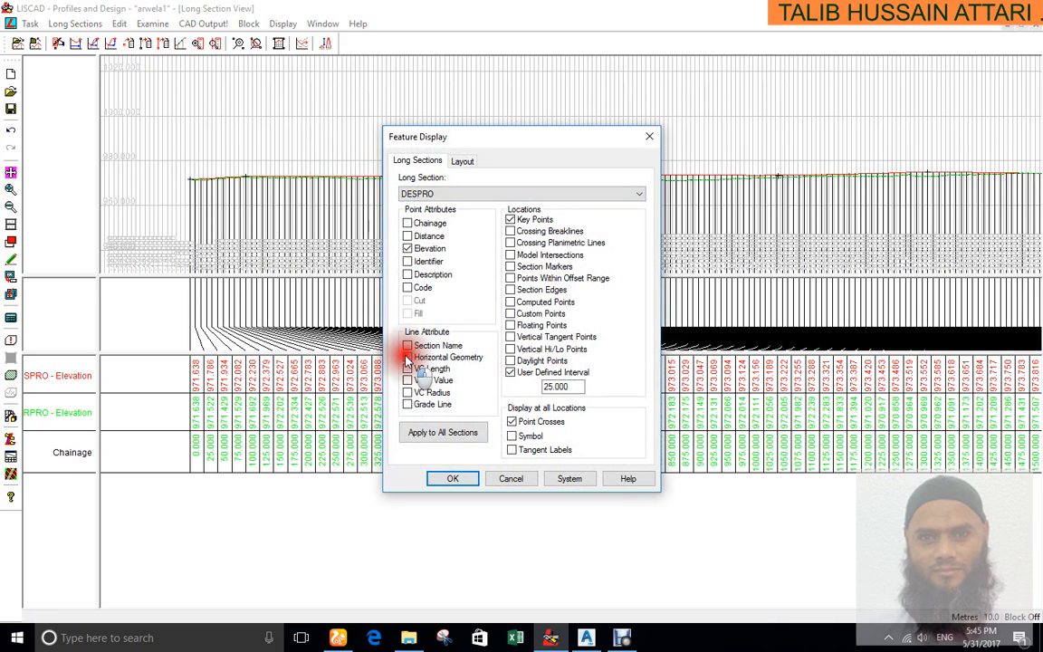
{"action": "left_click", "coordinate": [407, 370]}
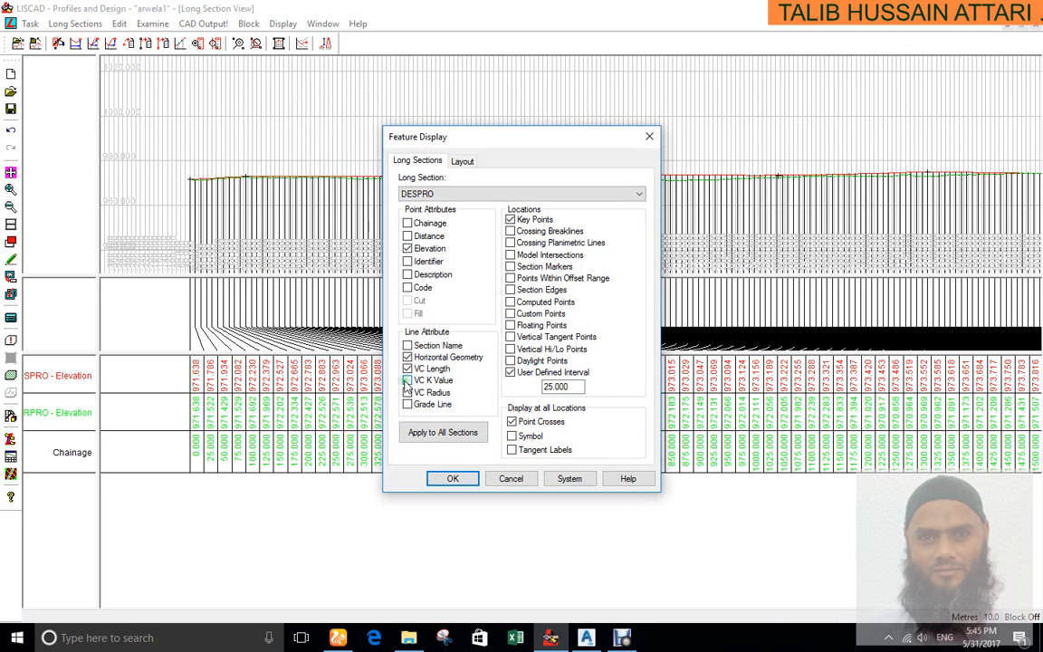
{"action": "left_click", "coordinate": [408, 381]}
{"action": "left_click", "coordinate": [407, 392]}
{"action": "left_click", "coordinate": [407, 405]}
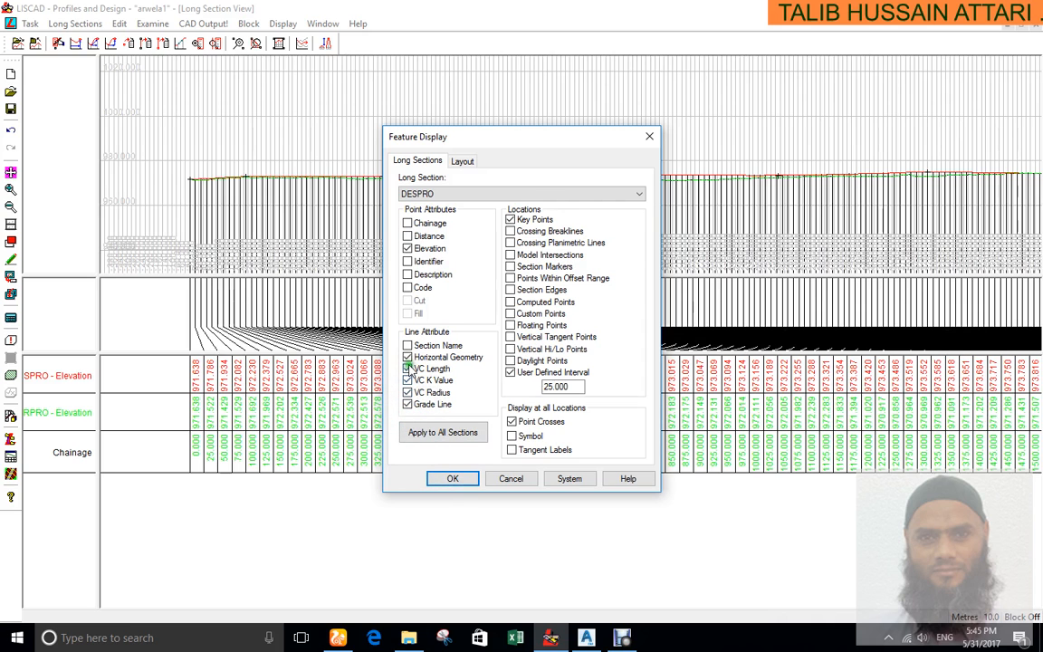
{"action": "left_click", "coordinate": [453, 480]}
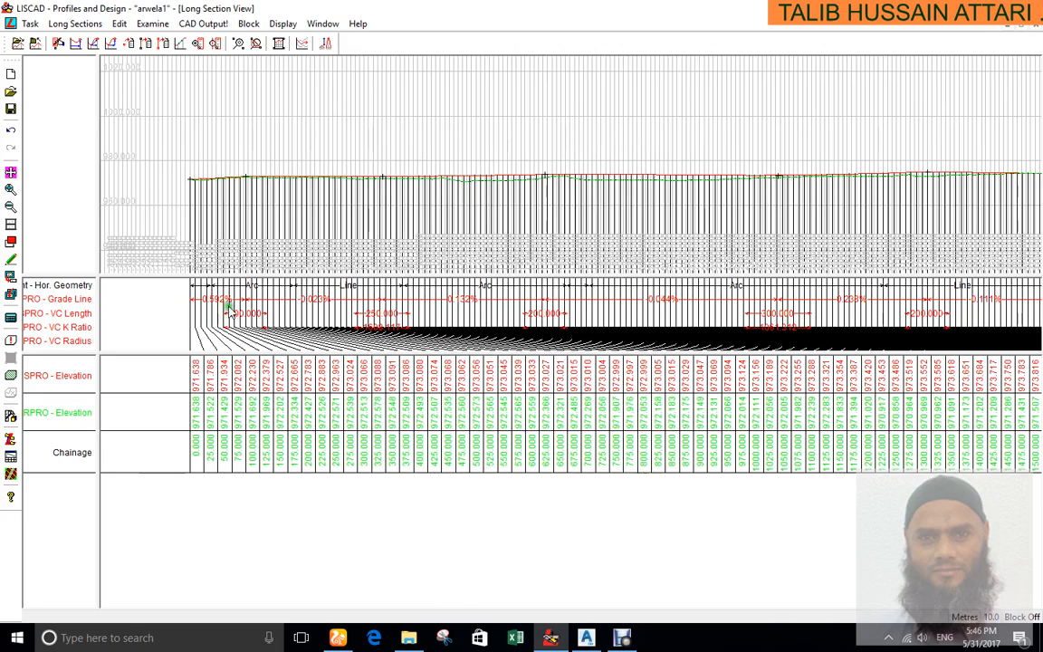
Examine the grade line, curve length and K value labels along the first part of the DESPRO profile
{"action": "scroll", "coordinate": [236, 245], "scroll_direction": "up", "scroll_amount": 2}
{"action": "middle_click_drag", "start_coordinate": [327, 200], "coordinate": [629, 195]}
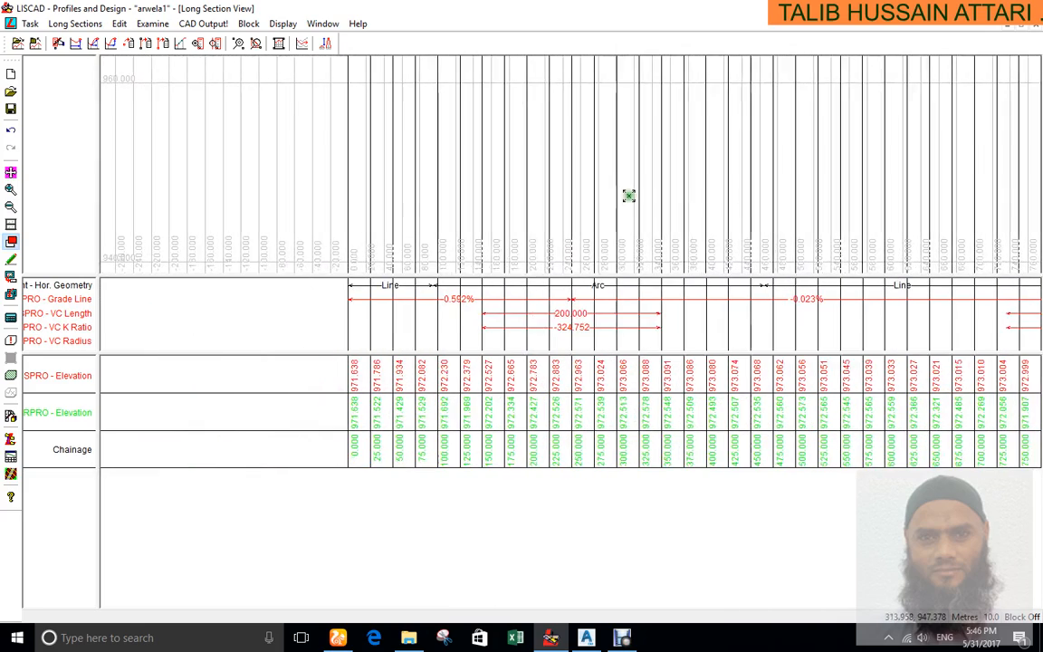
{"action": "scroll", "coordinate": [384, 181], "scroll_direction": "down", "scroll_amount": 1}
{"action": "scroll", "coordinate": [485, 63], "scroll_direction": "up", "scroll_amount": 1}
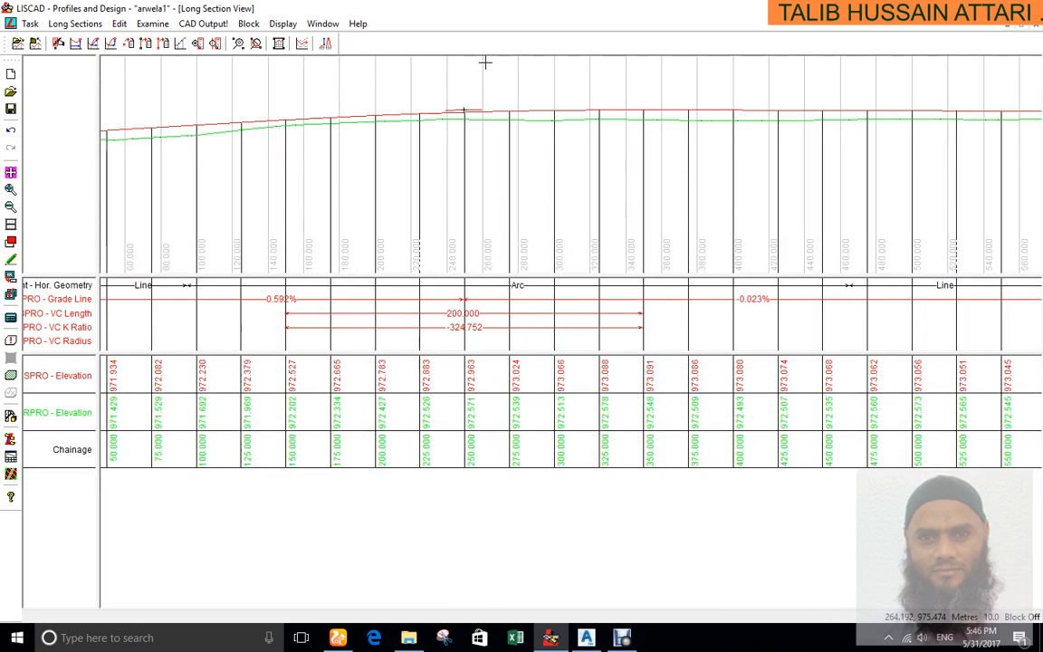
{"action": "middle_click_drag", "start_coordinate": [221, 181], "coordinate": [354, 196]}
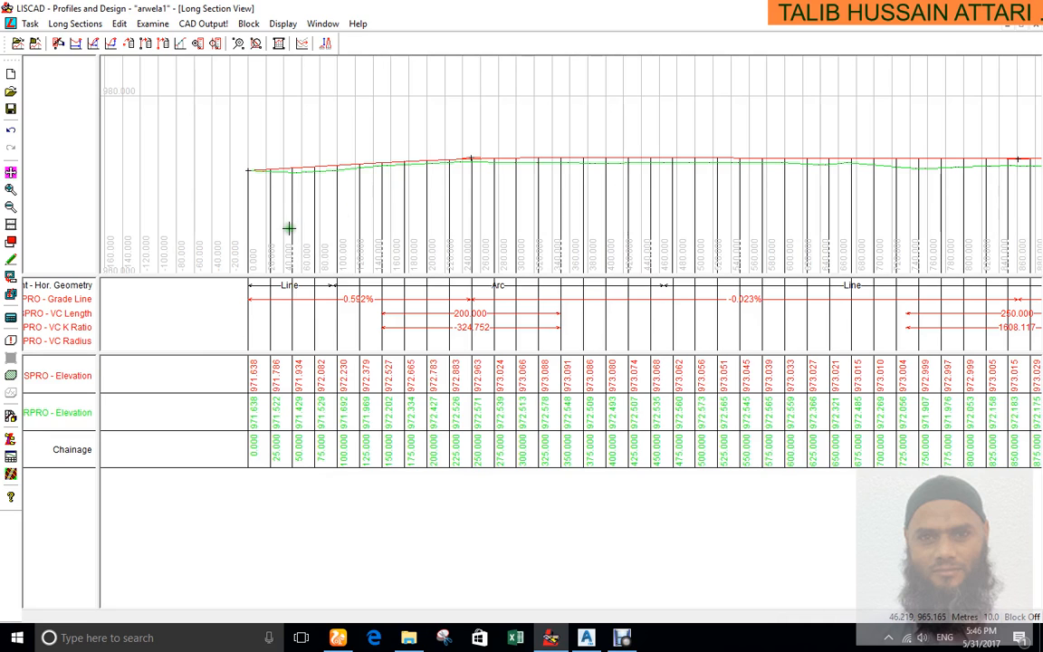
{"action": "right_click", "coordinate": [387, 171]}
{"action": "left_click", "coordinate": [366, 136]}
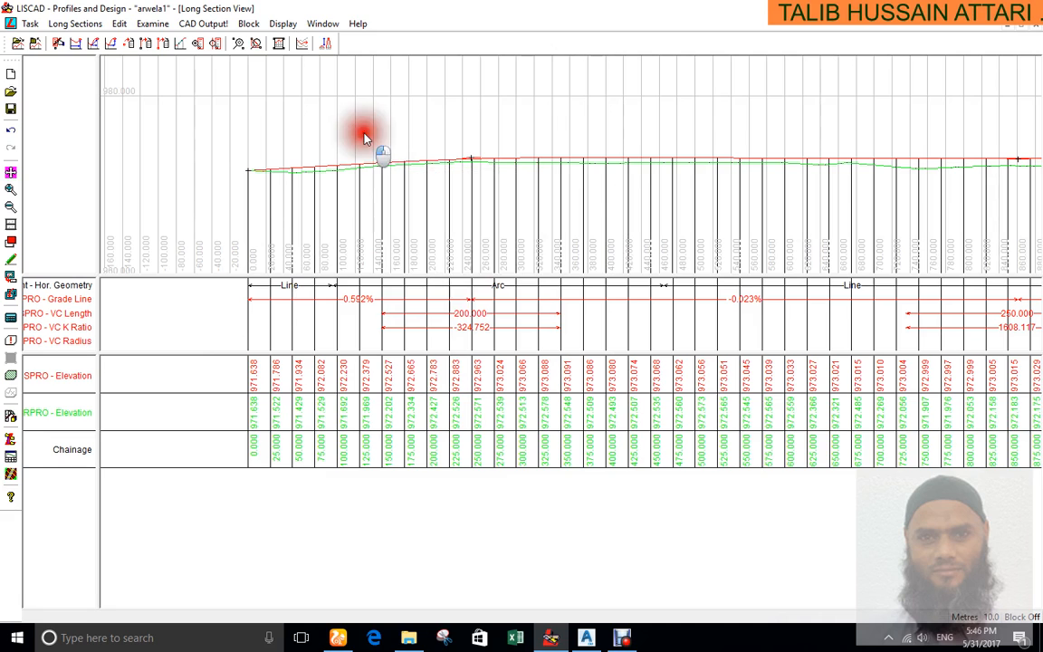
Check which long sections are available as the base for cuts and fills, keeping DESPRO selected
{"action": "right_click", "coordinate": [329, 170]}
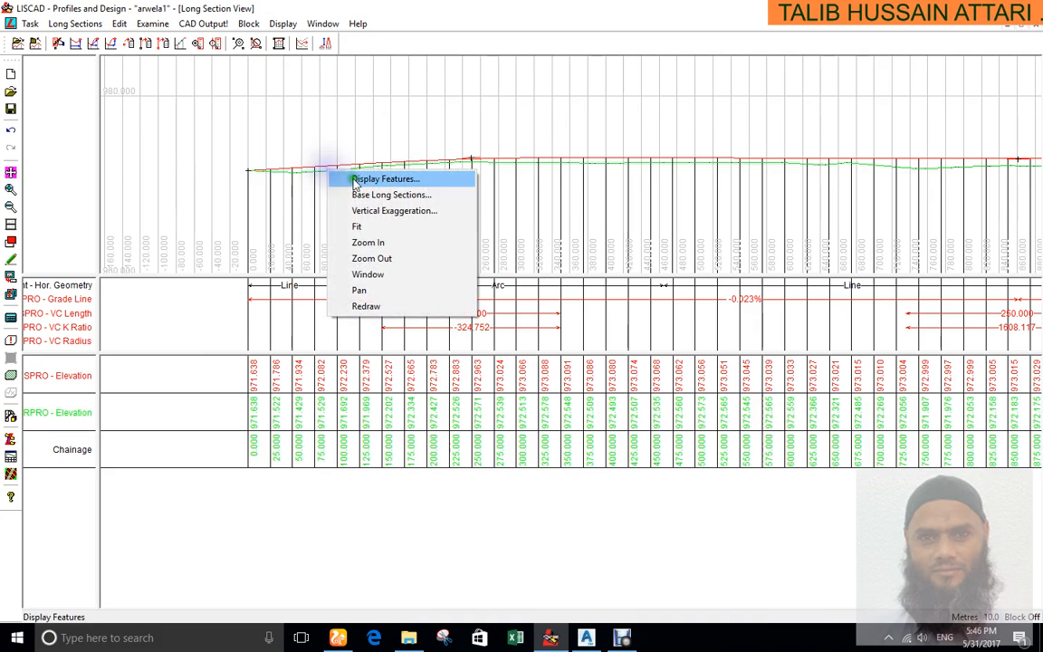
{"action": "left_click", "coordinate": [398, 197]}
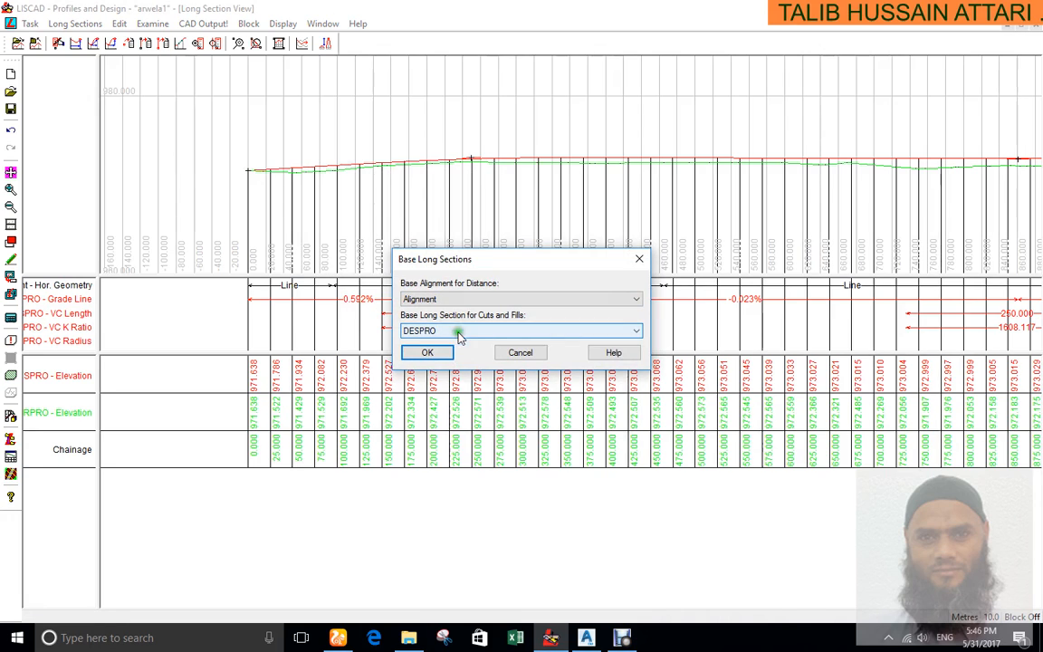
{"action": "left_click", "coordinate": [481, 331]}
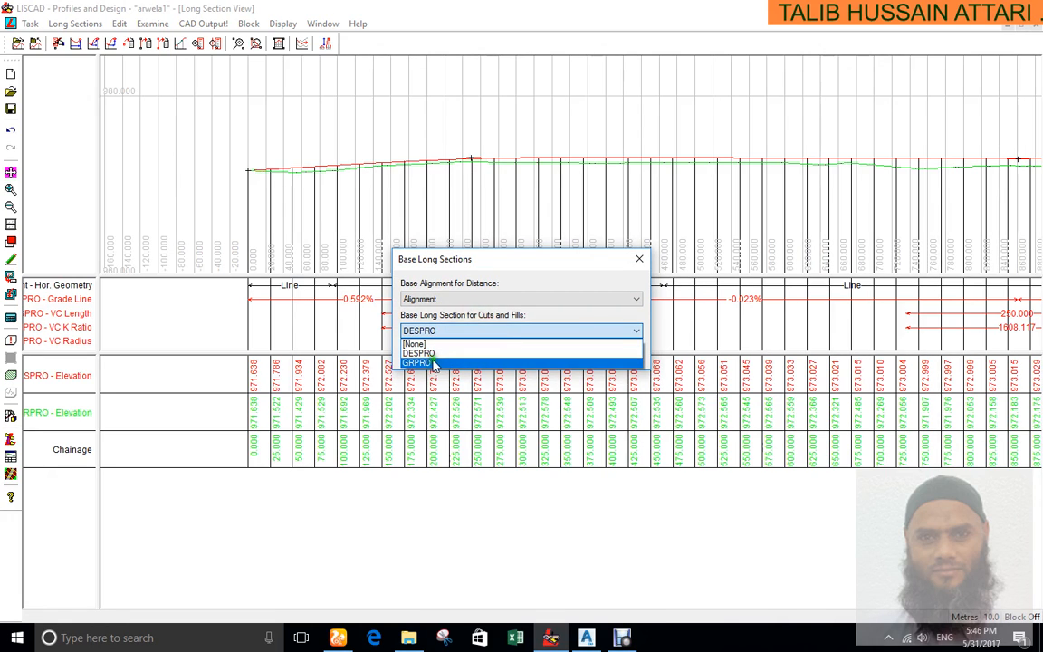
{"action": "left_click", "coordinate": [417, 361]}
{"action": "left_click", "coordinate": [422, 353]}
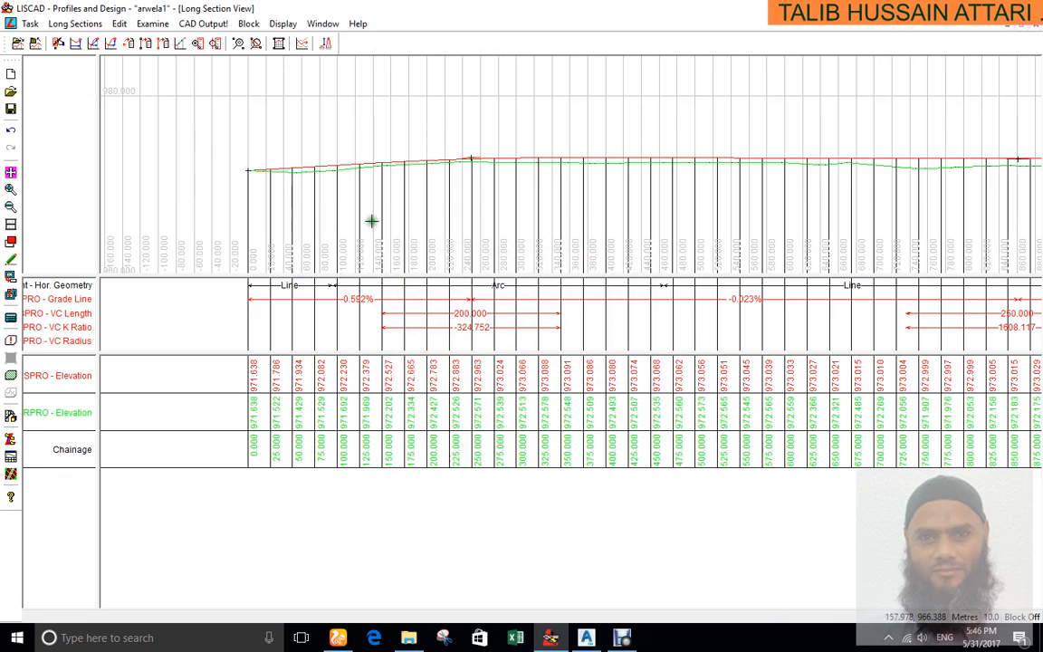
Switch to the Utilities task and review the project's Statistics report
{"action": "scroll", "coordinate": [340, 165], "scroll_direction": "down", "scroll_amount": 1}
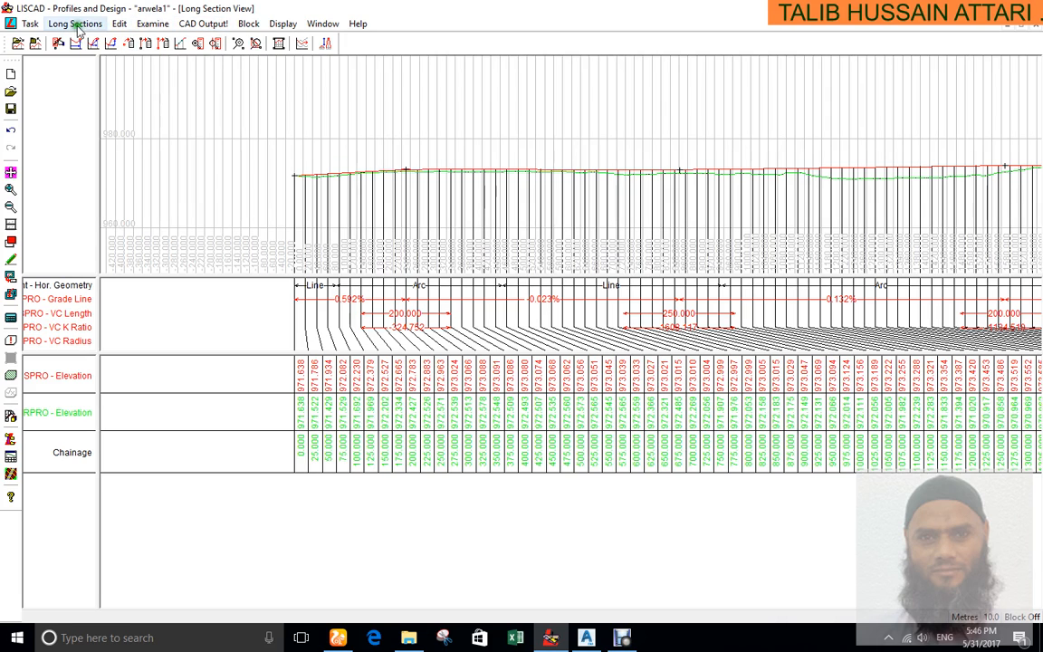
{"action": "left_click", "coordinate": [31, 25]}
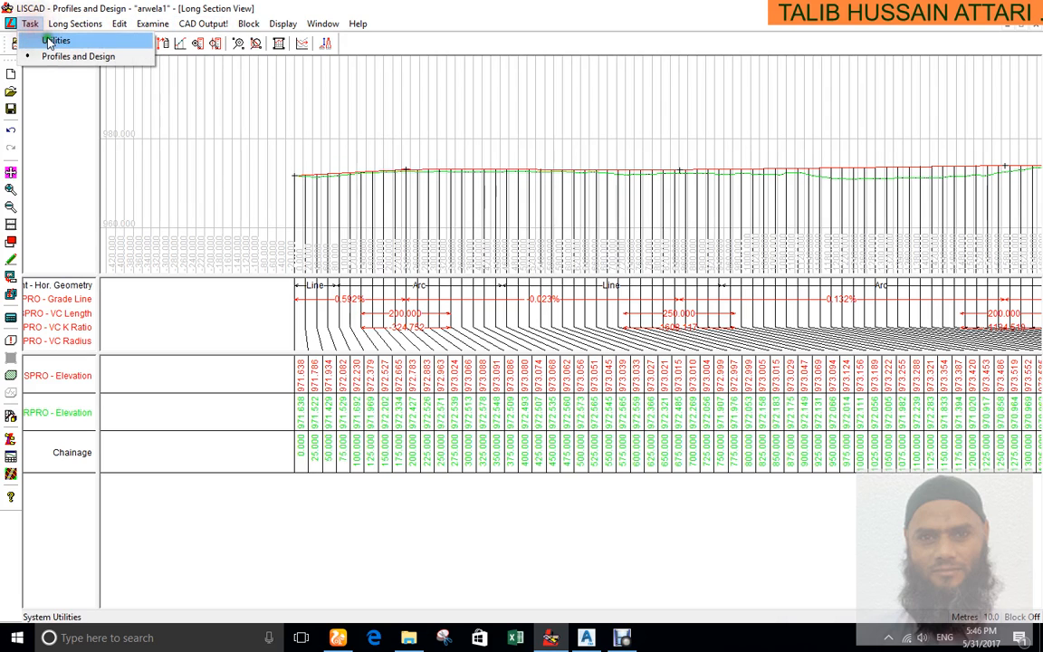
{"action": "left_click", "coordinate": [48, 39]}
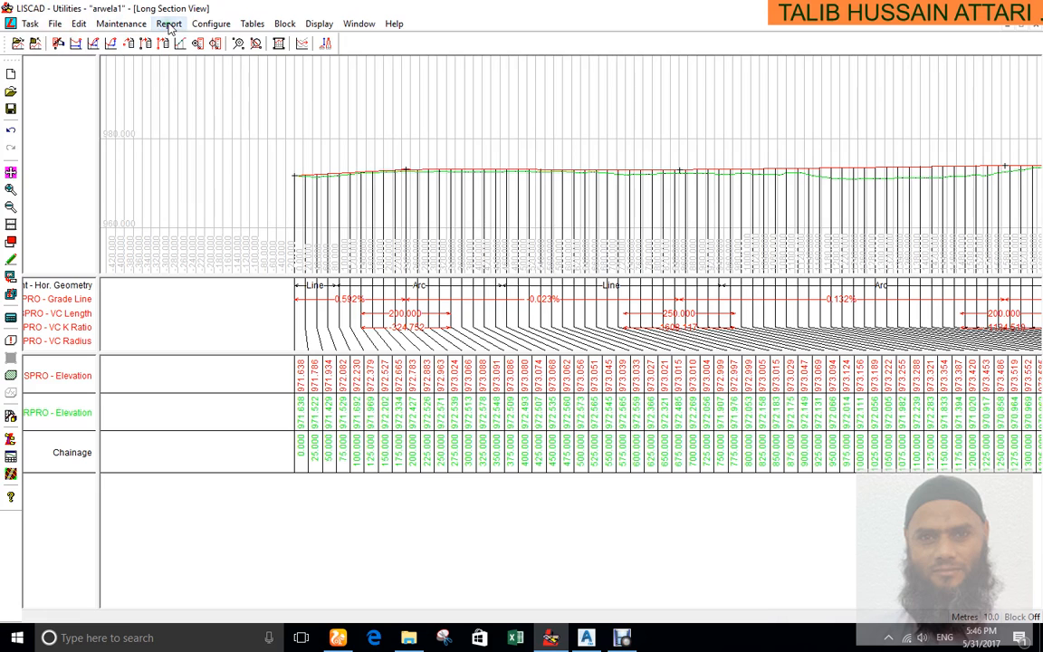
{"action": "left_click", "coordinate": [169, 26]}
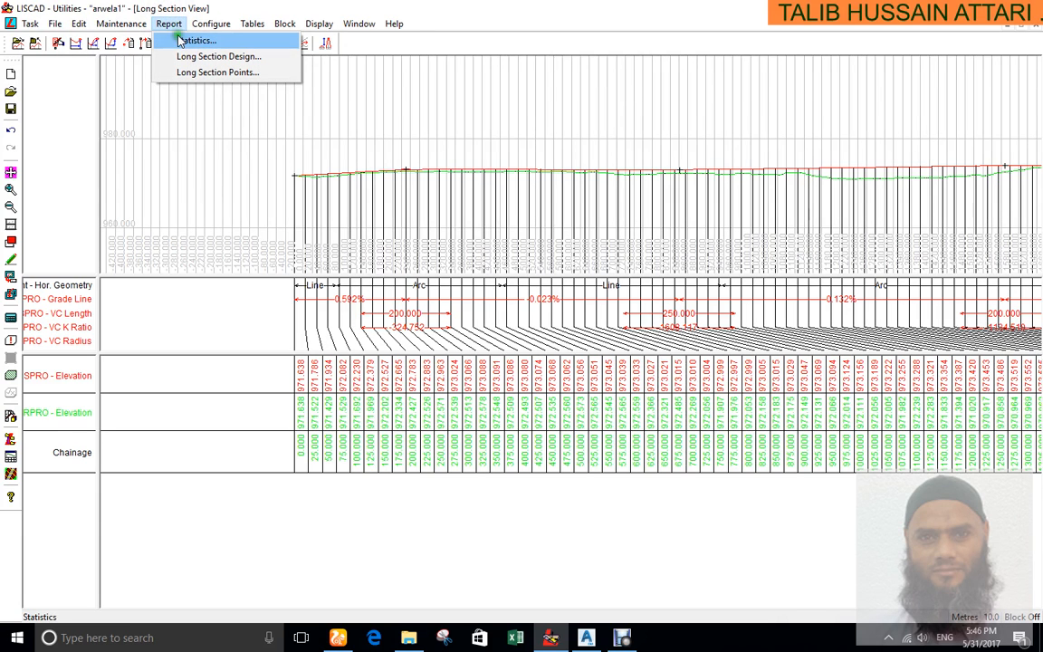
{"action": "left_click", "coordinate": [184, 42]}
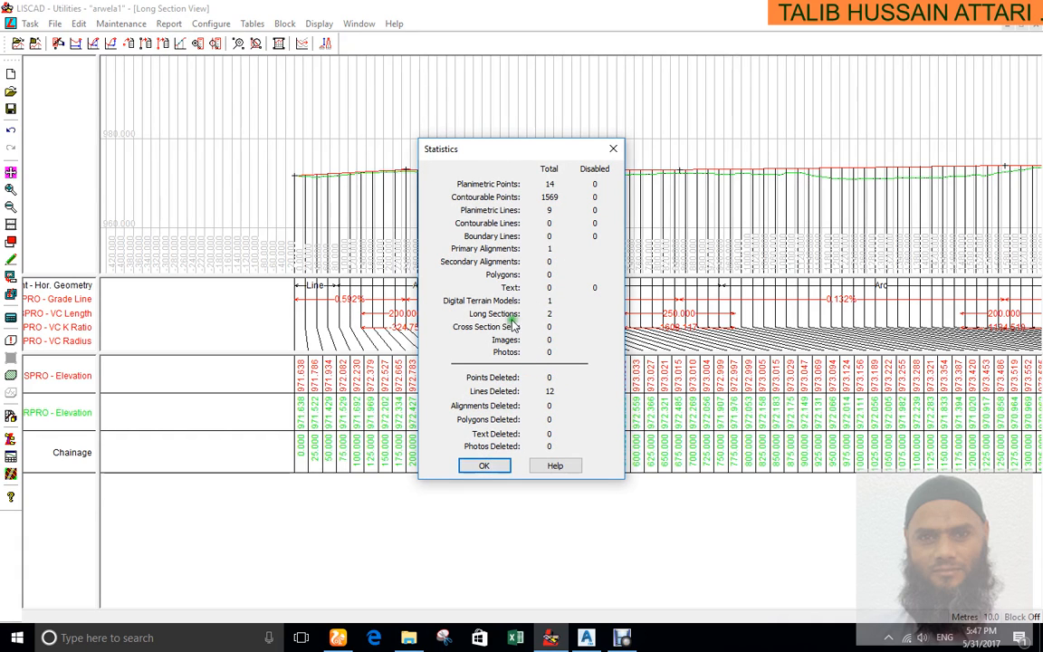
{"action": "left_click", "coordinate": [486, 465]}
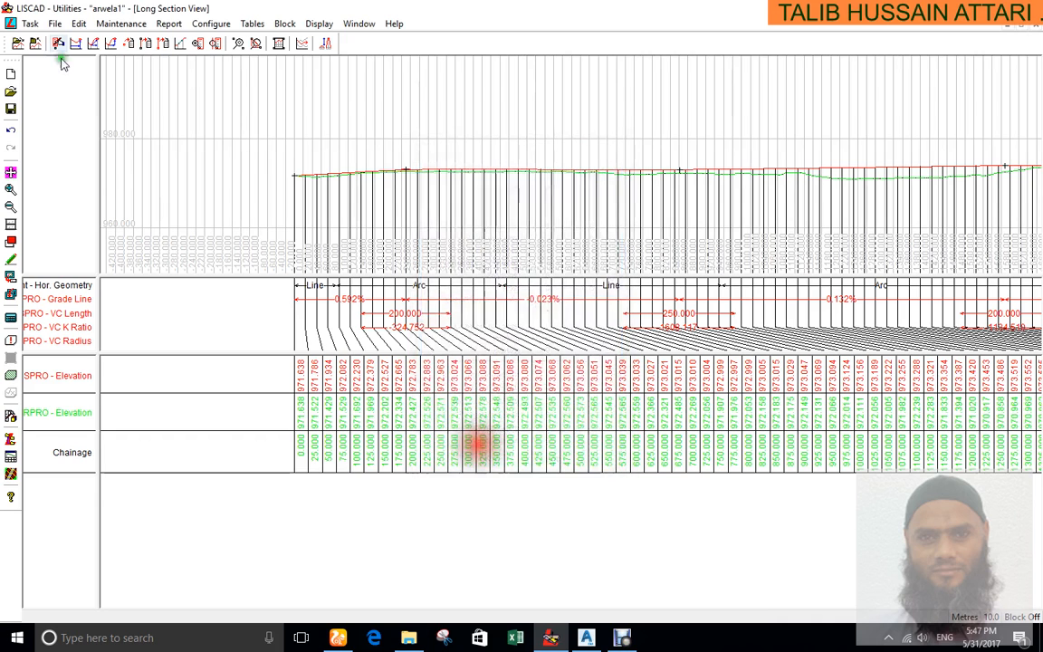
Generate the Long Section Design report for DESPRO and review its chainages, elevations, grades and parabolic curve data
{"action": "left_click", "coordinate": [169, 24]}
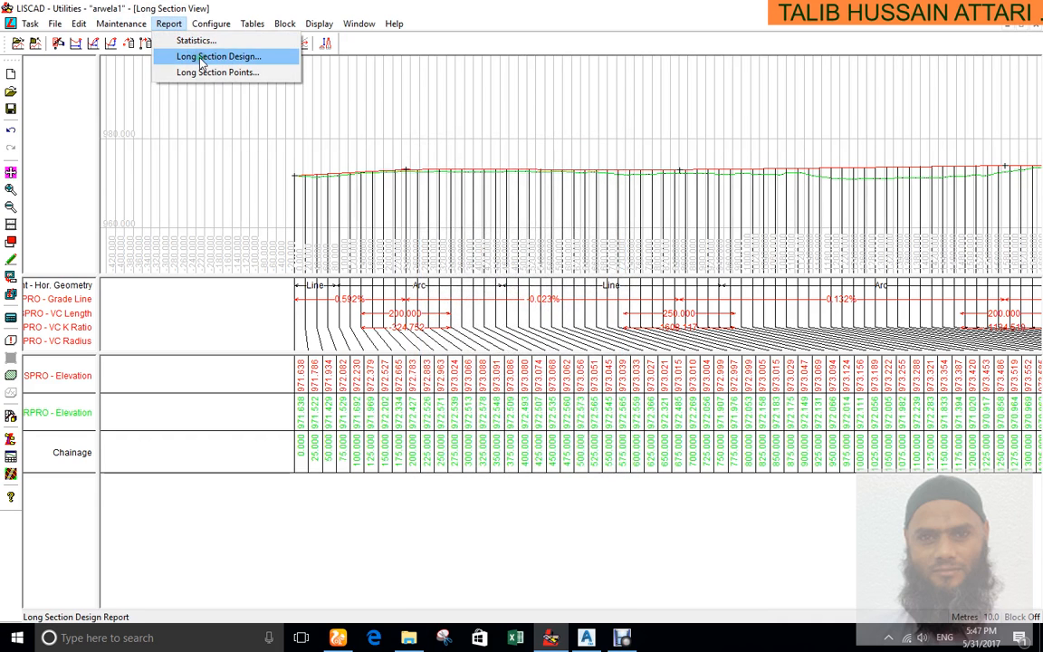
{"action": "left_click", "coordinate": [201, 58]}
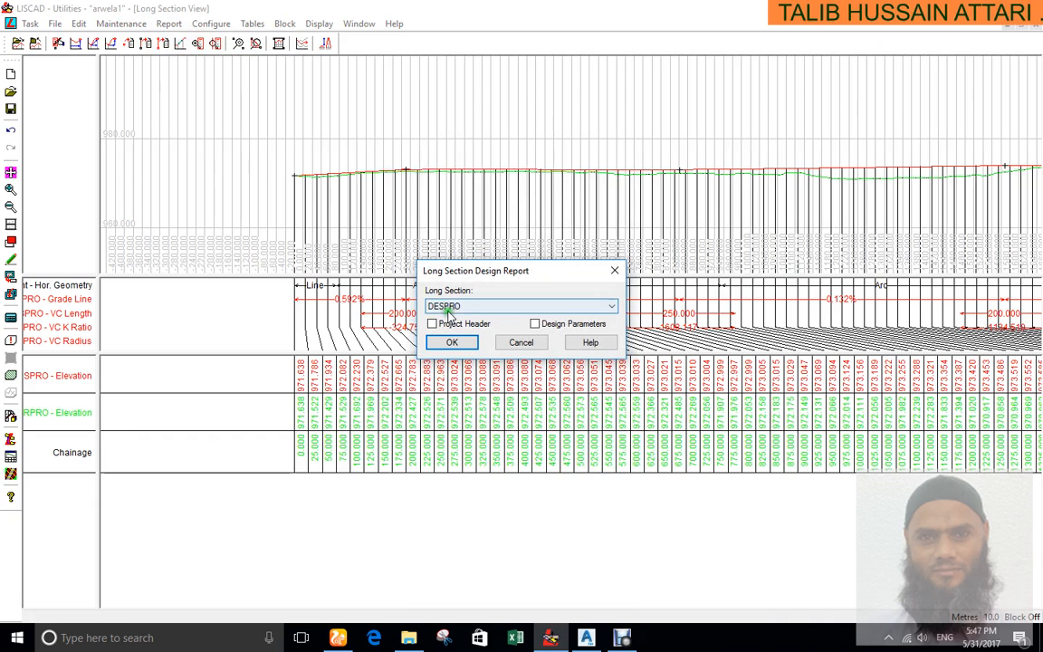
{"action": "left_click", "coordinate": [452, 344]}
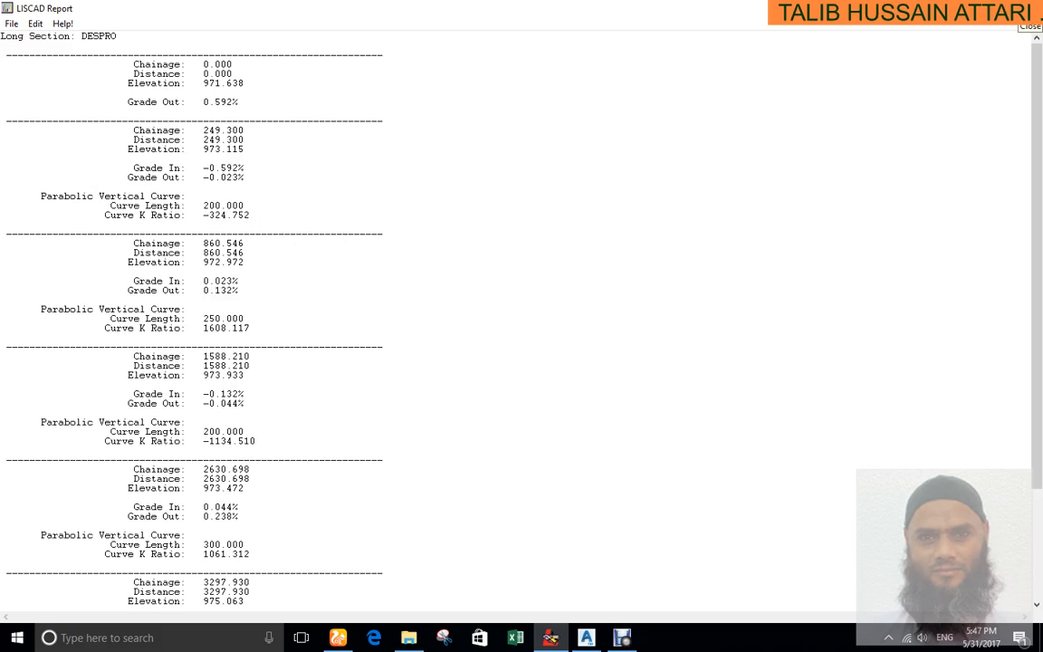
{"action": "key", "text": "alt+F4"}
Generate a Long Section Points report for DESPRO's displayed points and review the chainages, elevations and coordinates
{"action": "left_click", "coordinate": [168, 24]}
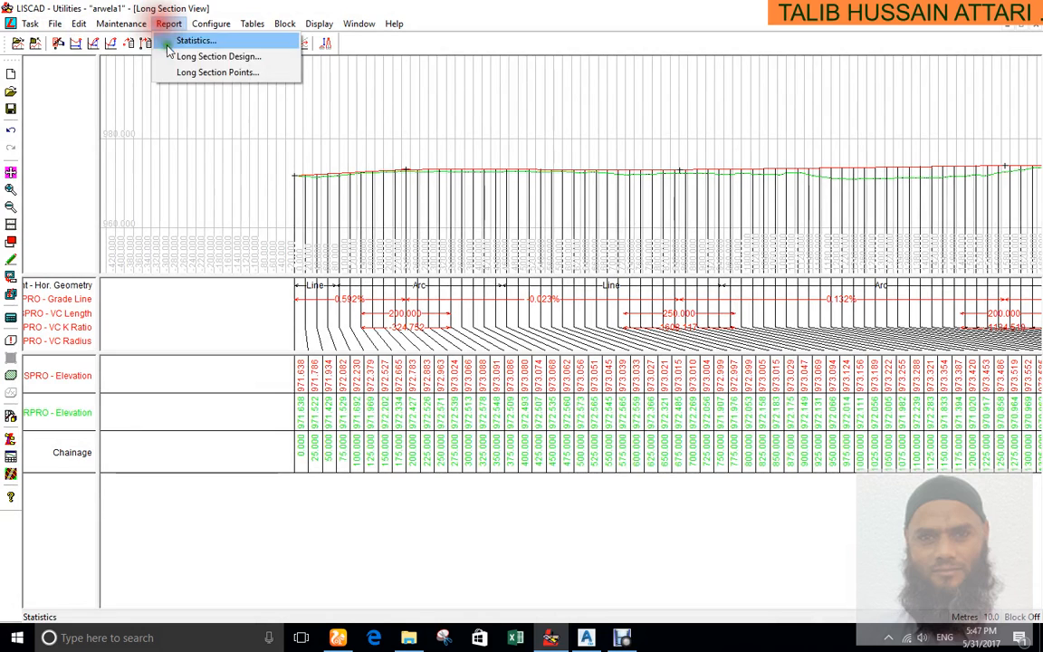
{"action": "left_click", "coordinate": [187, 74]}
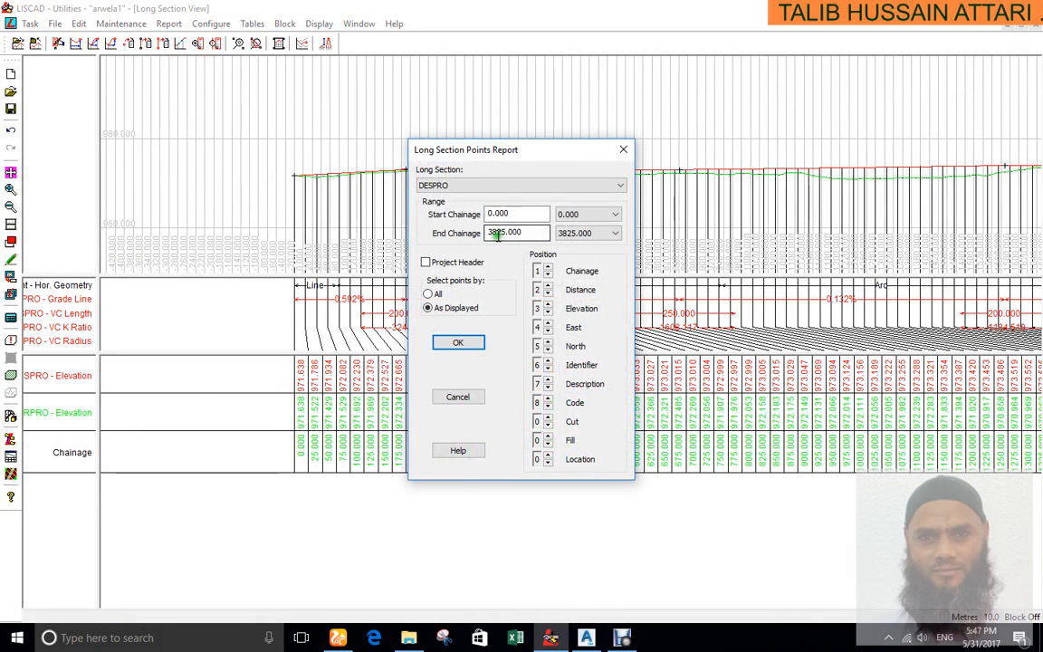
{"action": "left_click", "coordinate": [458, 345]}
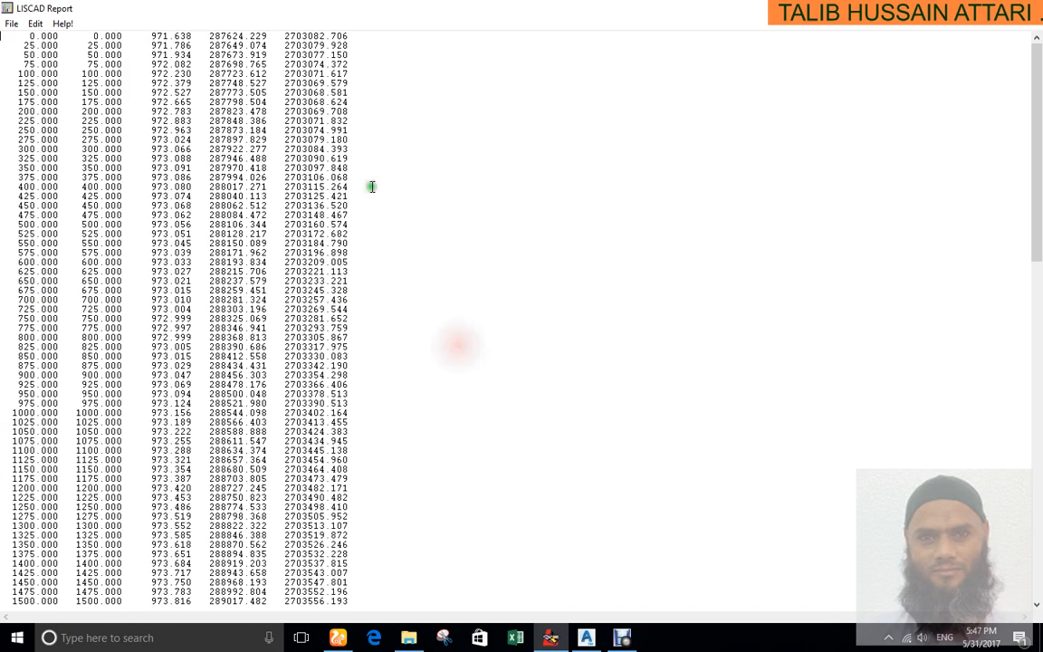
{"action": "left_click_drag", "start_coordinate": [17, 34], "coordinate": [100, 278]}
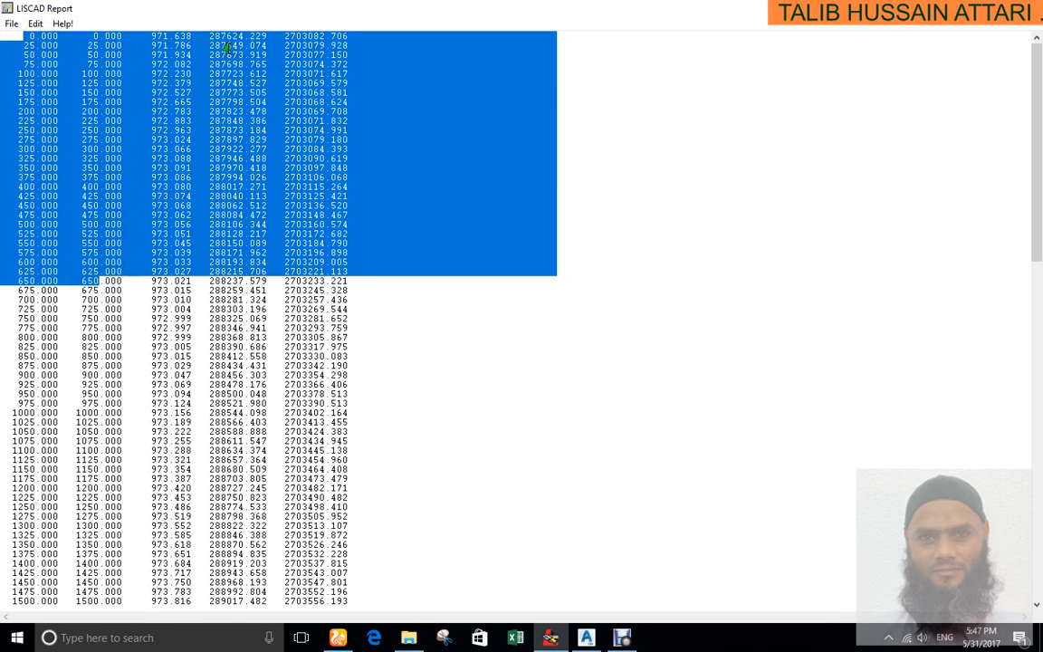
{"action": "left_click_drag", "start_coordinate": [145, 36], "coordinate": [345, 36]}
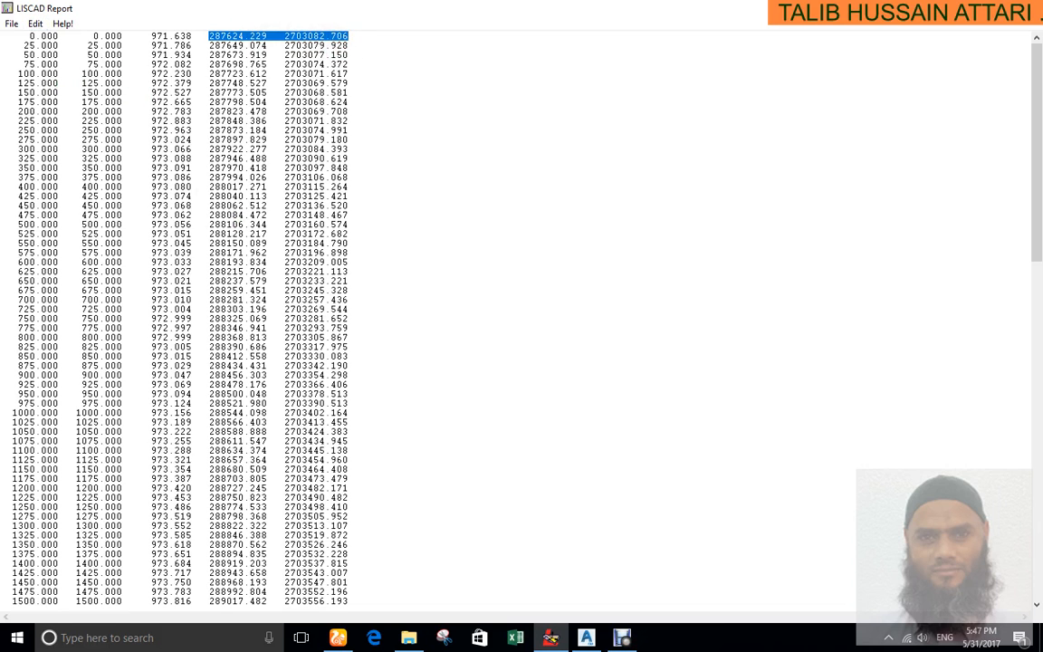
{"action": "left_click", "coordinate": [1025, 9]}
Generate a Long Section Points report for the GRPRO ground profile and review its listed points
{"action": "left_click", "coordinate": [169, 25]}
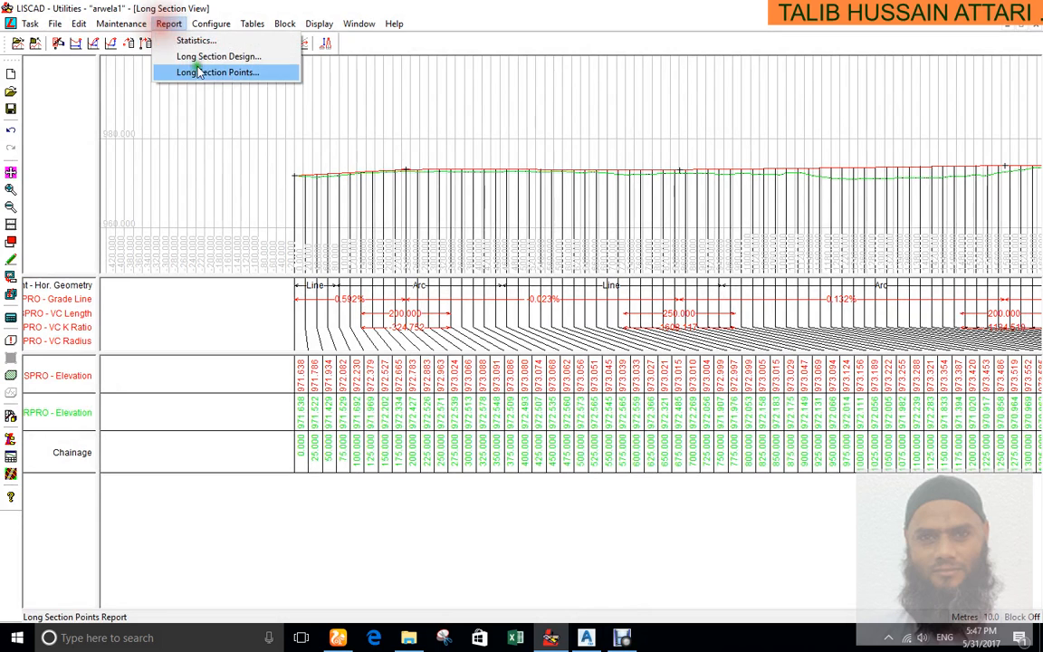
{"action": "left_click", "coordinate": [200, 72]}
{"action": "left_click", "coordinate": [463, 186]}
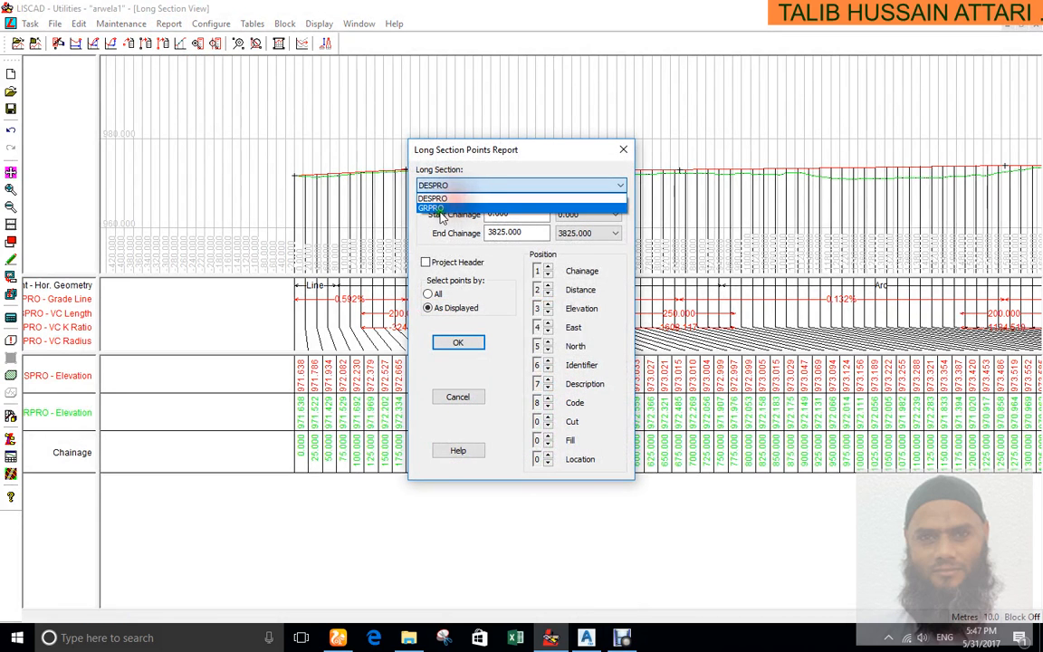
{"action": "left_click", "coordinate": [431, 207]}
{"action": "left_click", "coordinate": [458, 343]}
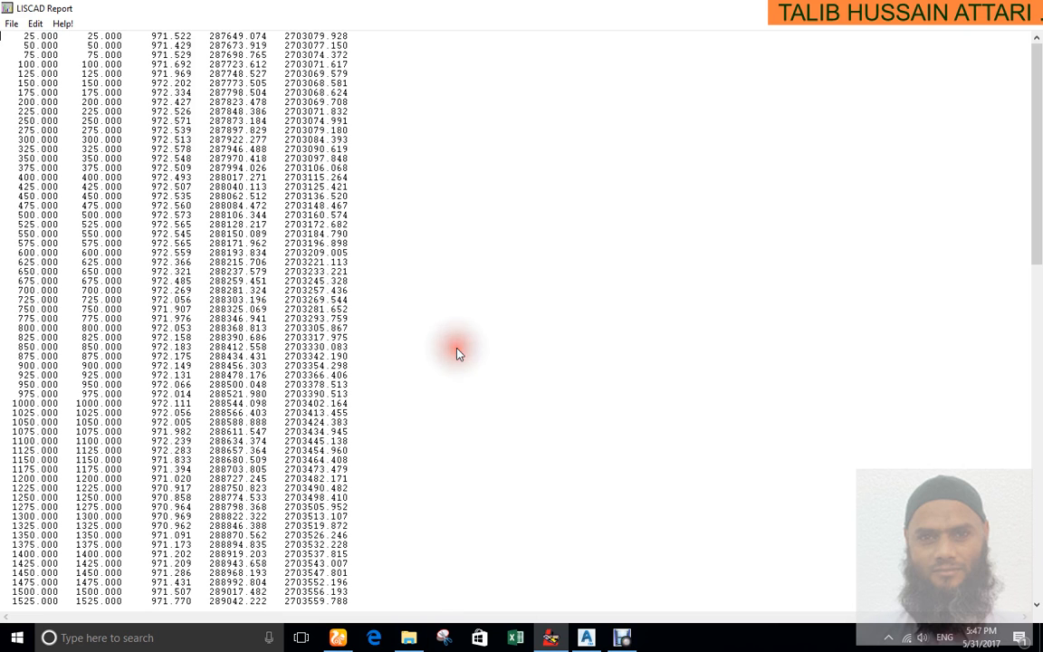
{"action": "left_click_drag", "start_coordinate": [4, 43], "coordinate": [399, 419]}
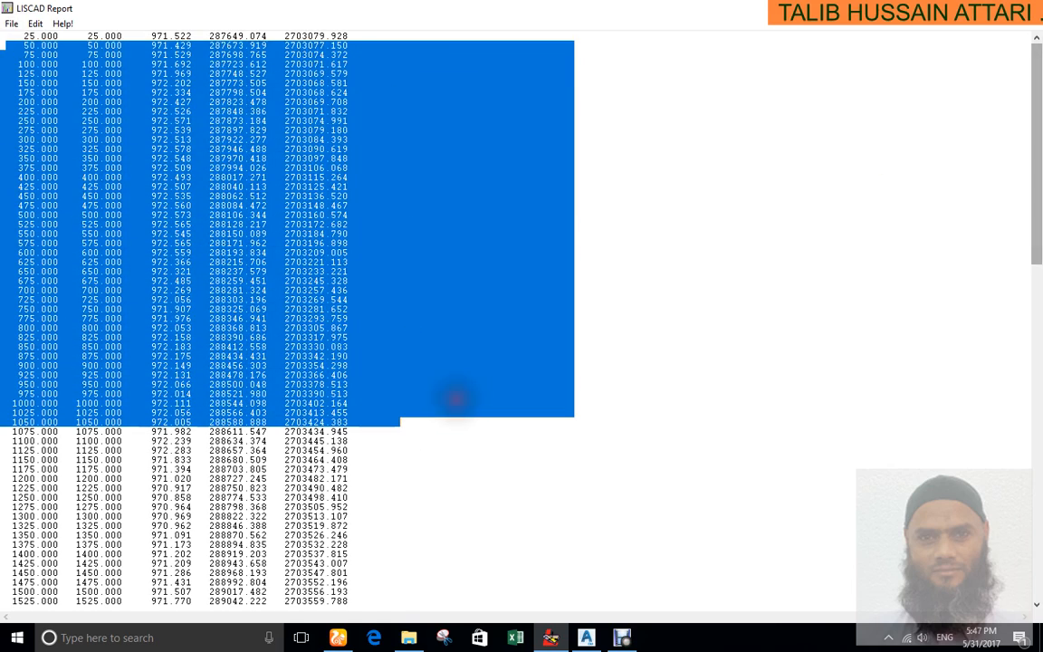
{"action": "left_click", "coordinate": [1021, 9]}
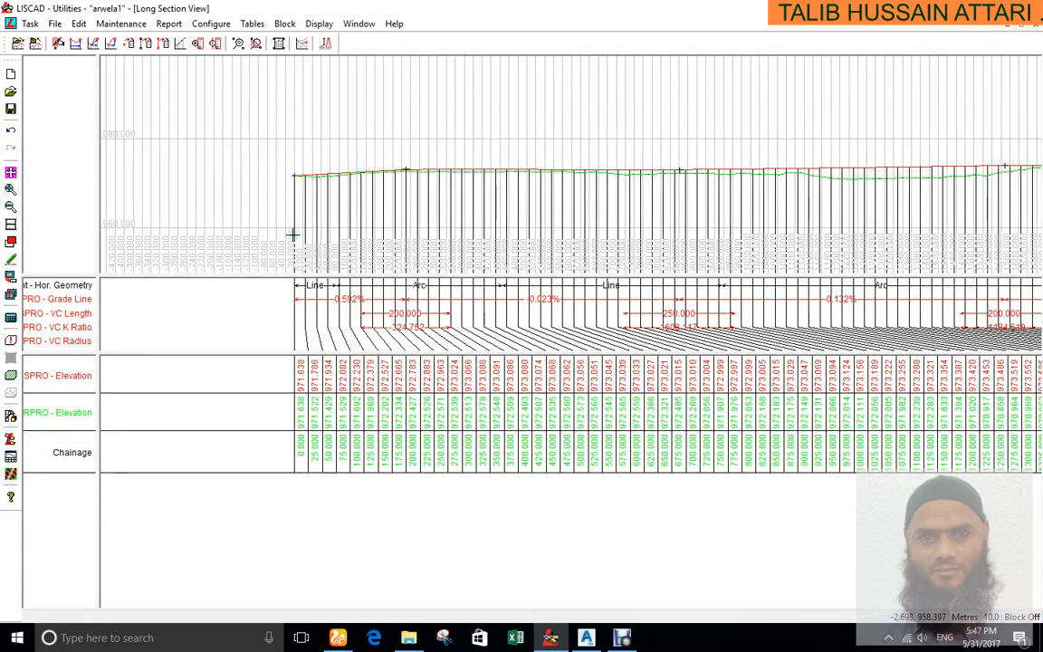
Return to the Profiles and Design task and set the DESPRO long section's User Defined Interval to 5
{"action": "left_click", "coordinate": [31, 24]}
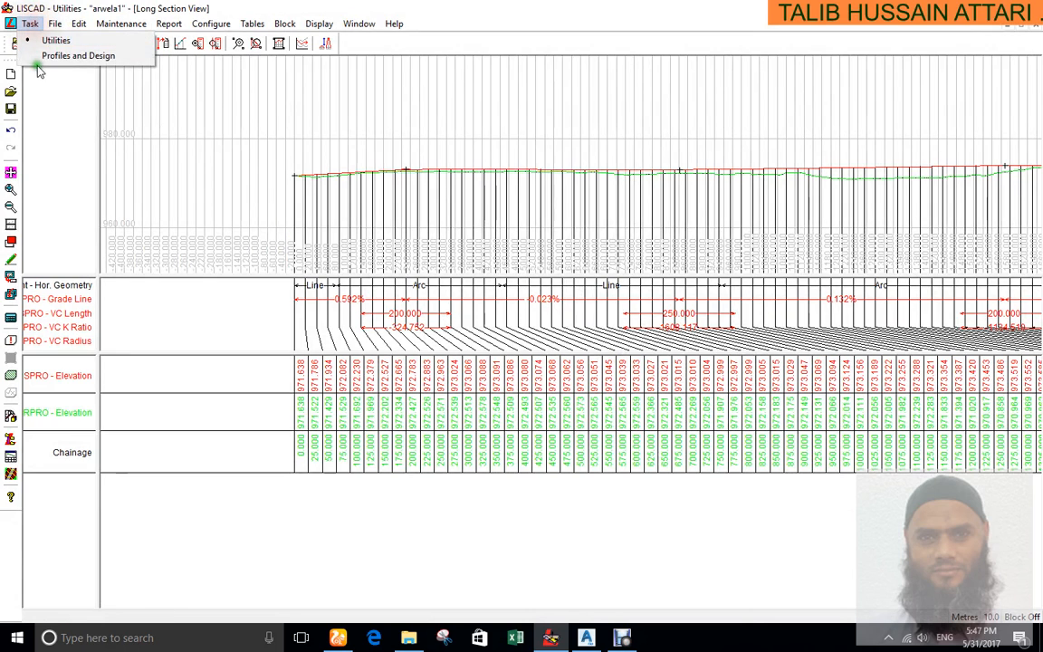
{"action": "left_click", "coordinate": [32, 57]}
{"action": "left_click", "coordinate": [76, 24]}
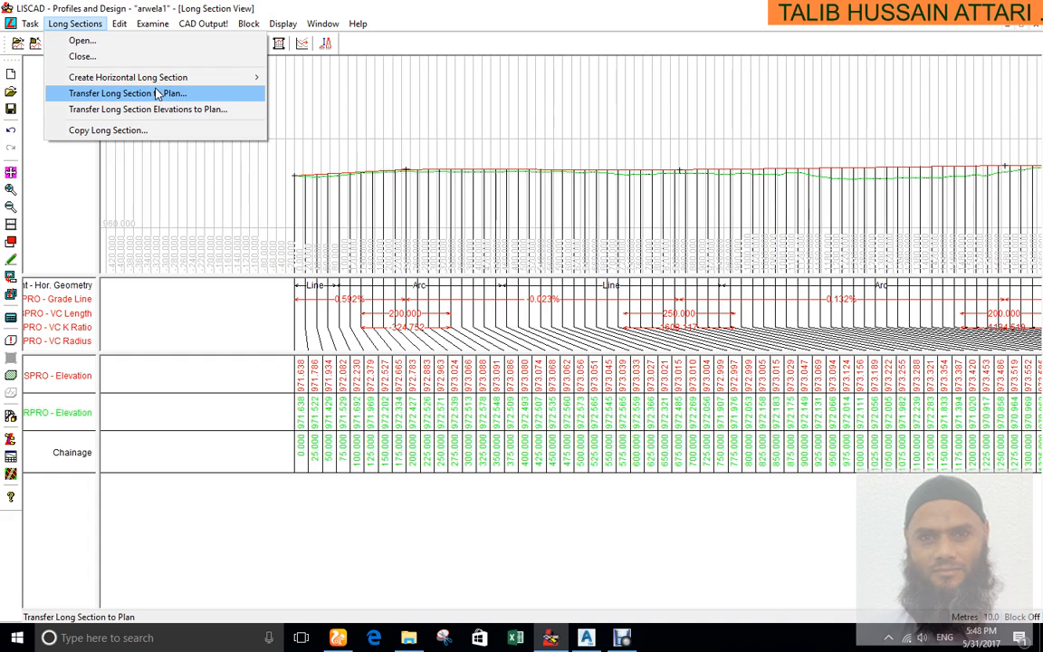
{"action": "left_click", "coordinate": [431, 143]}
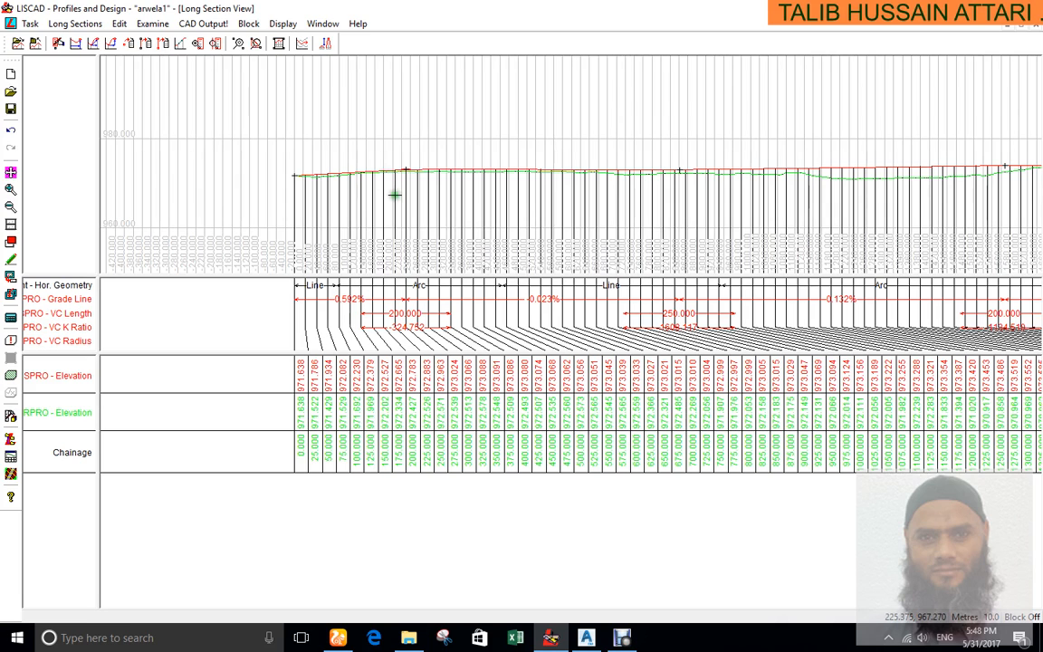
{"action": "right_click", "coordinate": [420, 138]}
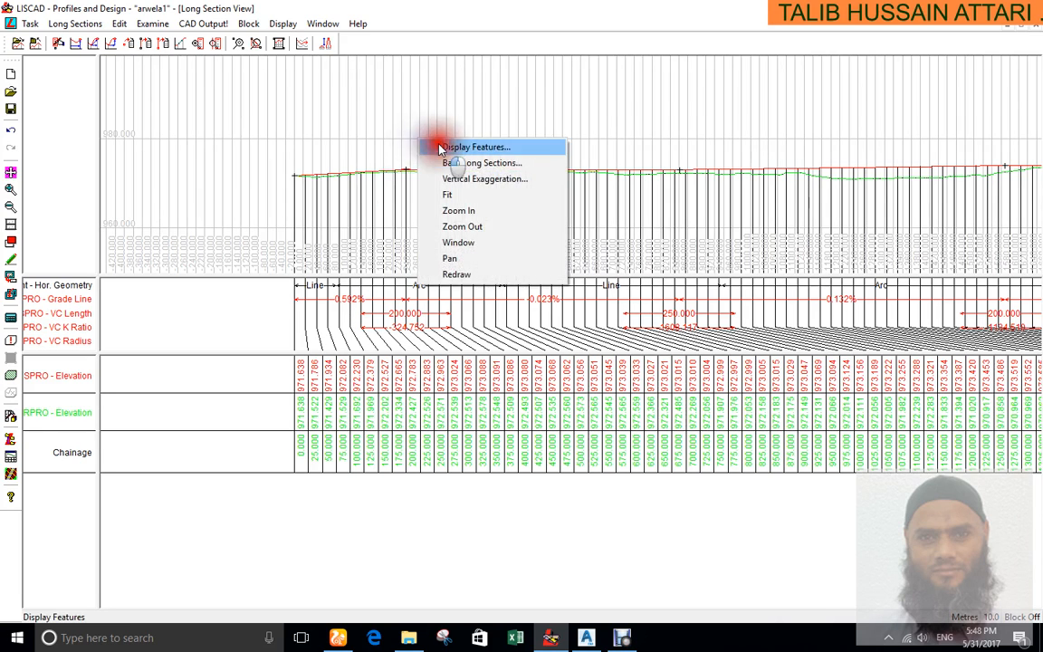
{"action": "left_click", "coordinate": [439, 148]}
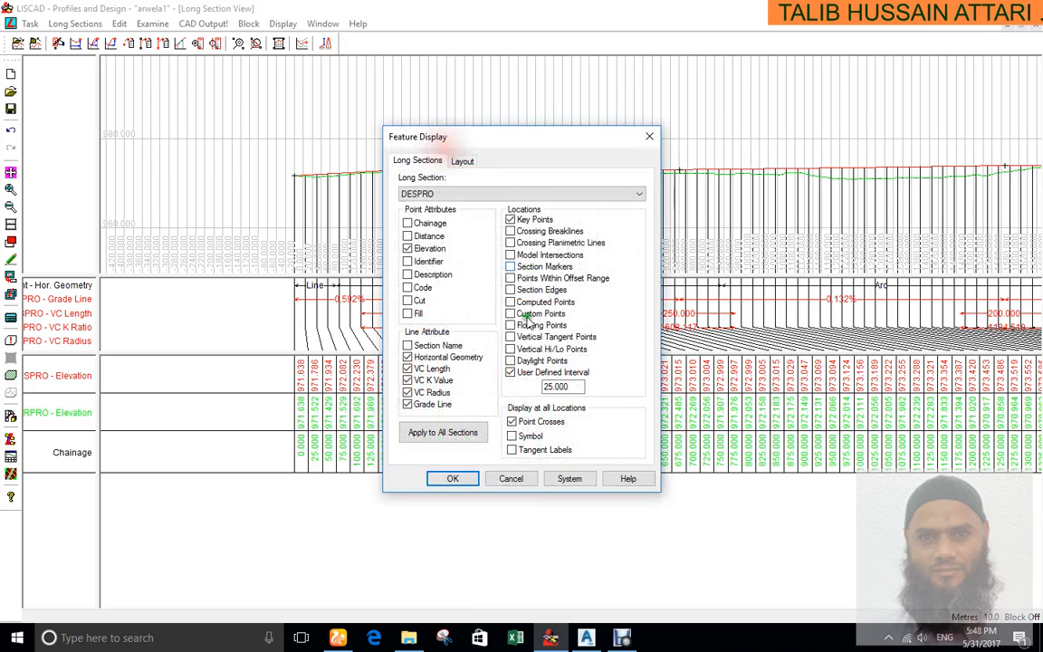
{"action": "double_click", "coordinate": [548, 387]}
{"action": "type", "text": "5"}
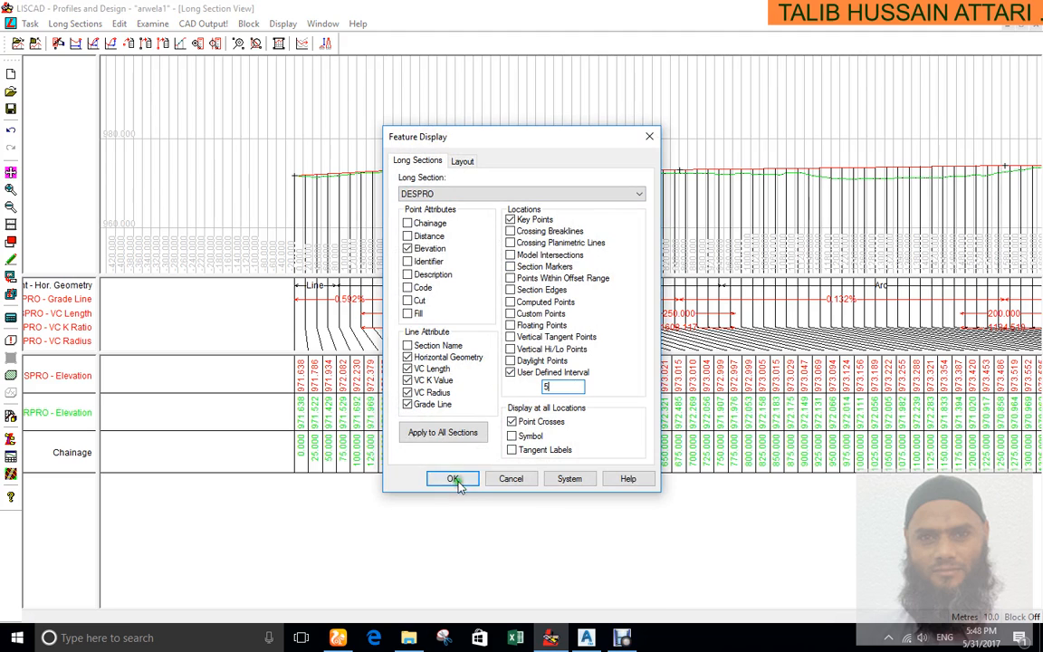
{"action": "left_click", "coordinate": [455, 478]}
Switch to the Utilities task, generate the DESPRO Long Section Points report at the displayed interval, and review its elevations
{"action": "left_click", "coordinate": [29, 24]}
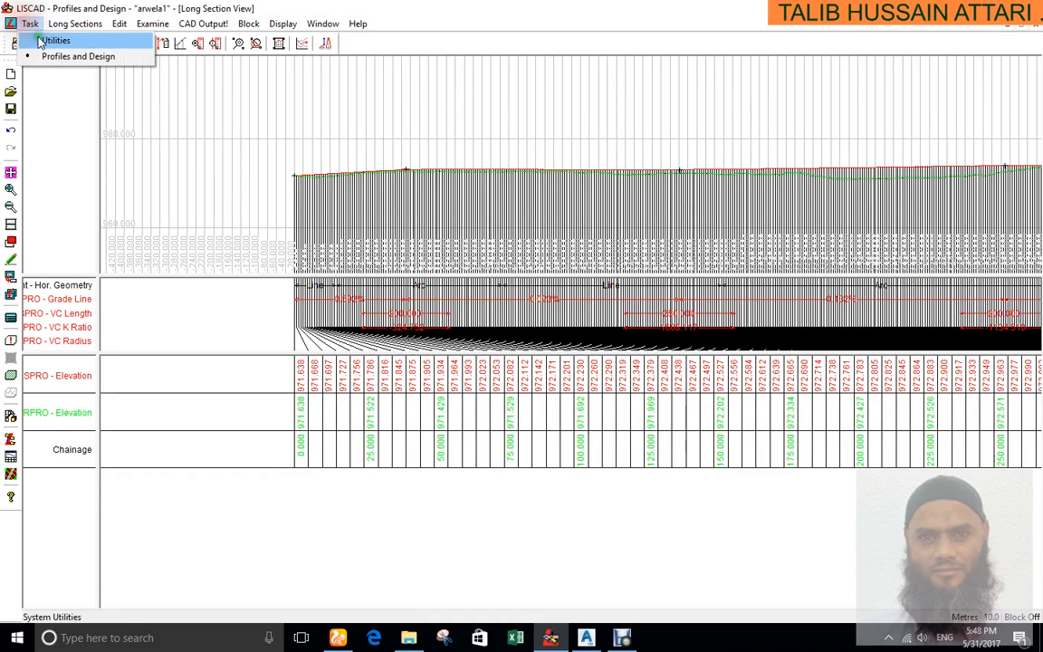
{"action": "left_click", "coordinate": [56, 39]}
{"action": "left_click", "coordinate": [168, 24]}
{"action": "left_click", "coordinate": [194, 72]}
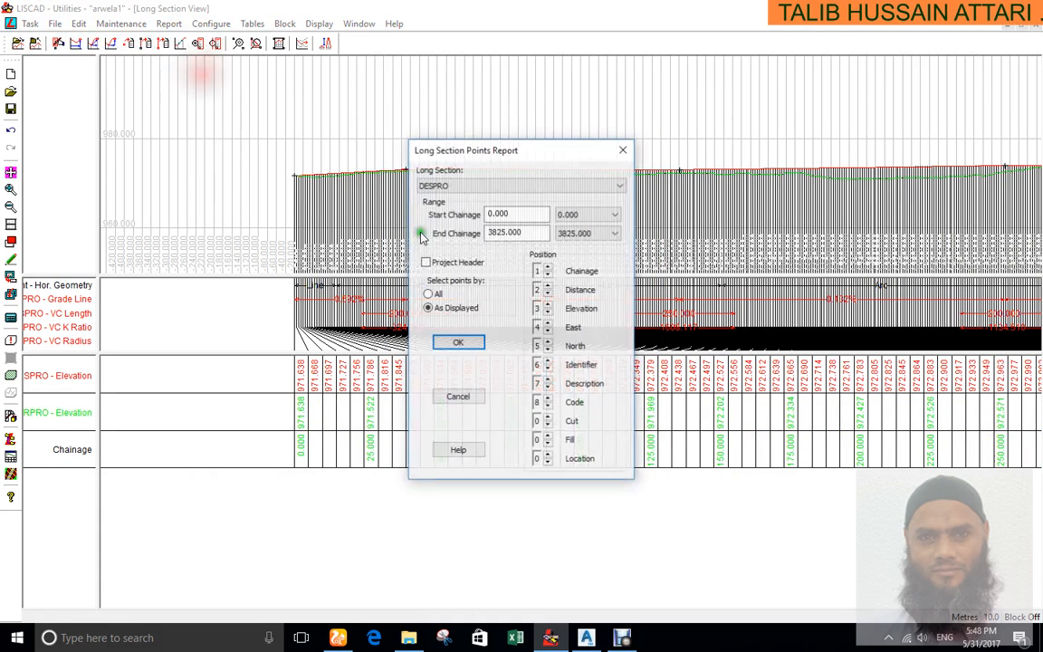
{"action": "left_click", "coordinate": [458, 342]}
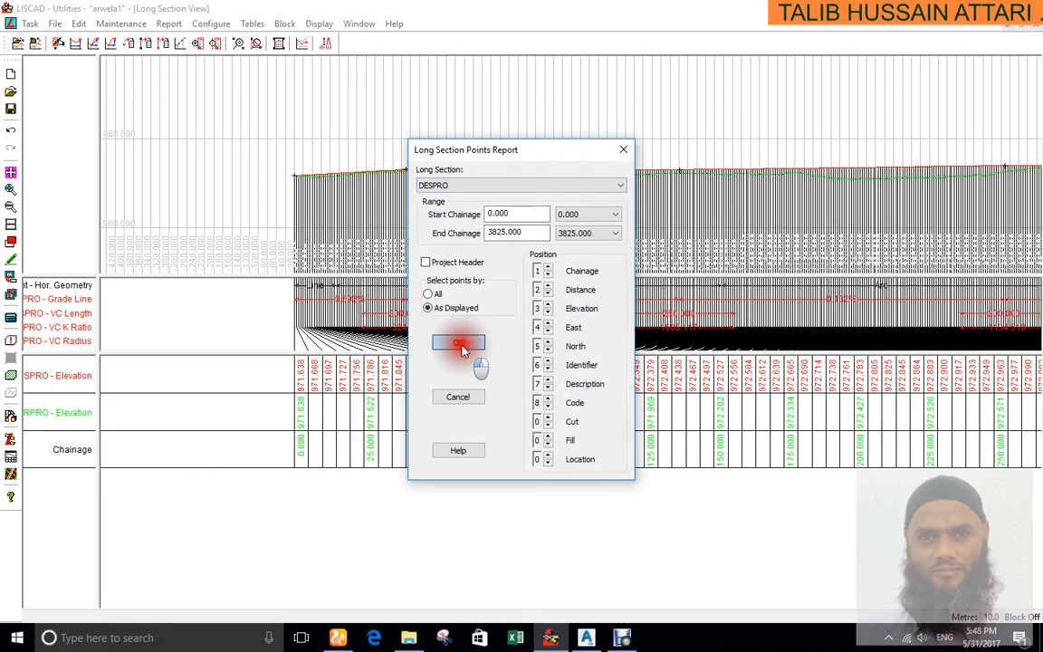
{"action": "left_click_drag", "start_coordinate": [55, 47], "coordinate": [229, 528]}
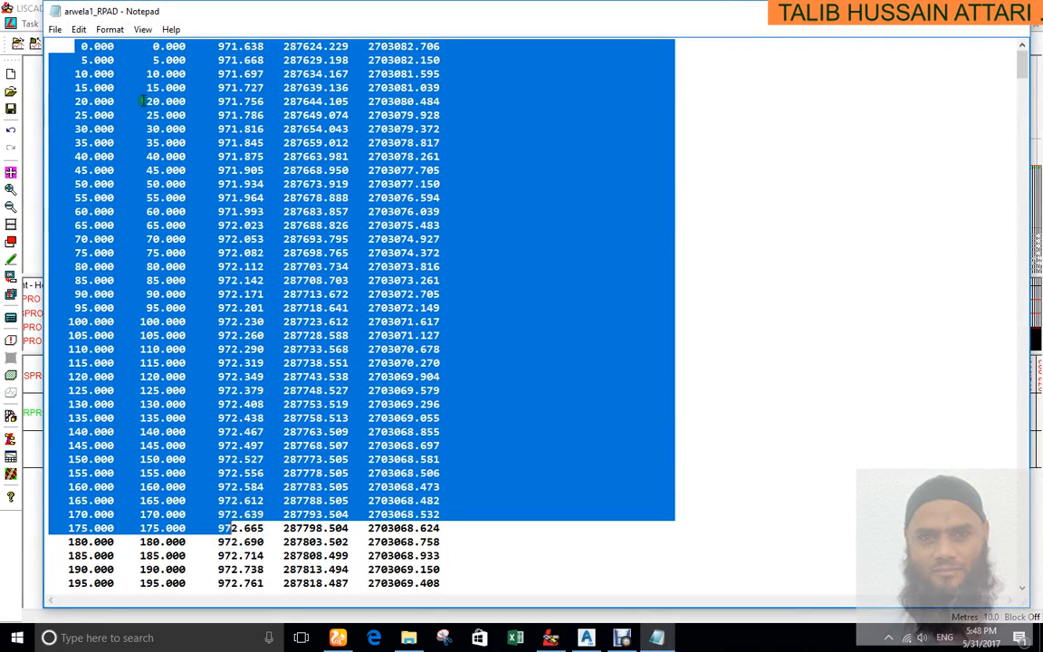
{"action": "left_click_drag", "start_coordinate": [211, 60], "coordinate": [259, 73]}
{"action": "key", "text": "alt+F4"}
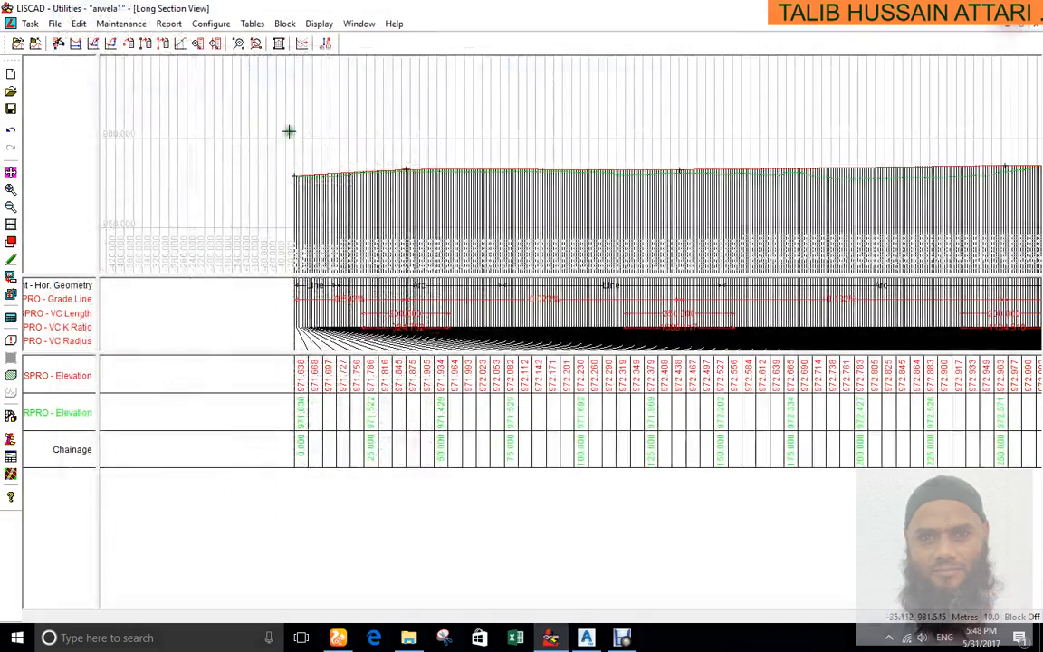
{"action": "right_click", "coordinate": [426, 132]}
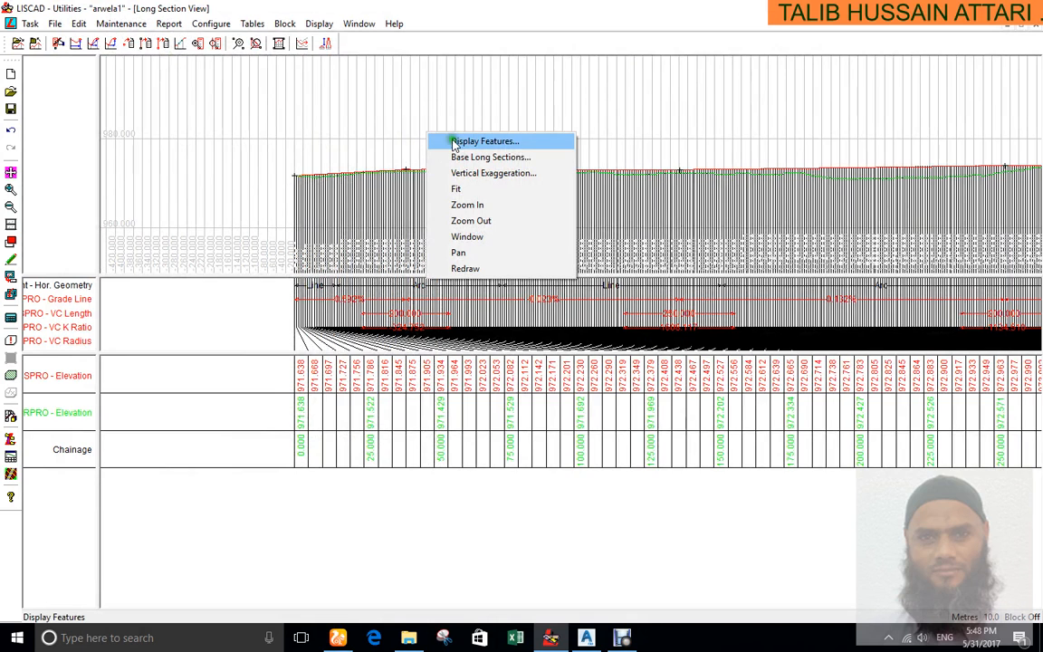
{"action": "left_click", "coordinate": [455, 142]}
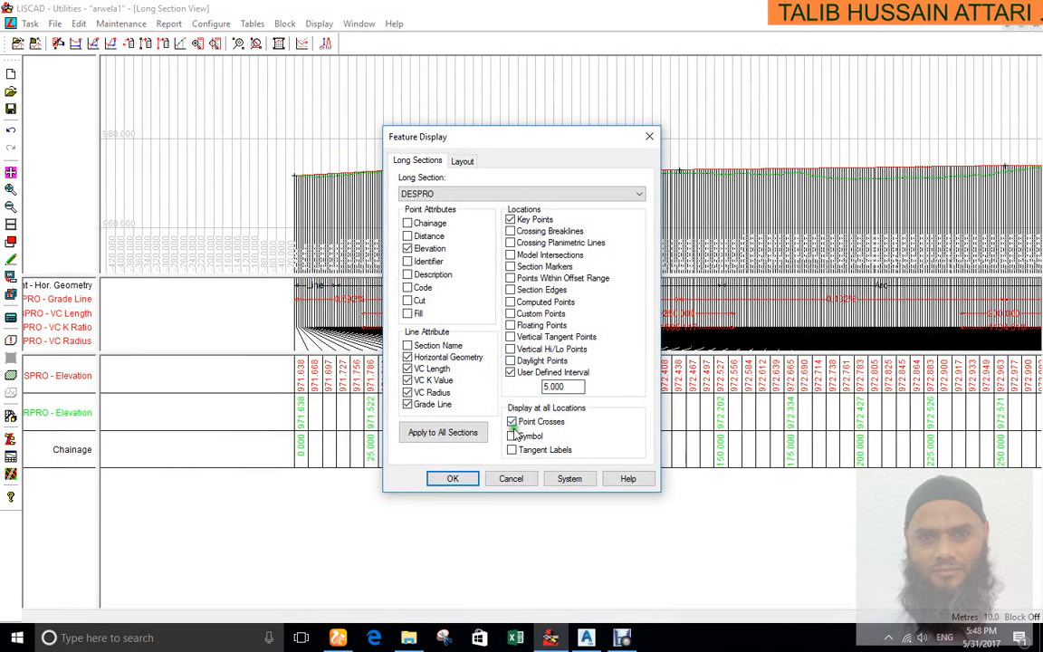
{"action": "left_click_drag", "start_coordinate": [569, 388], "coordinate": [543, 390]}
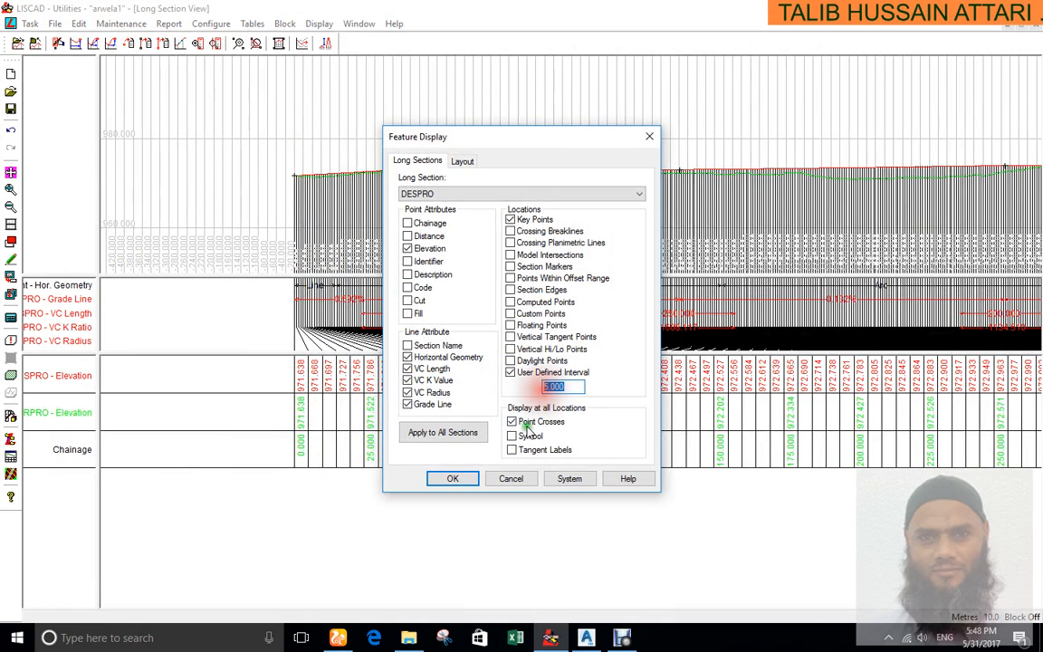
{"action": "left_click", "coordinate": [512, 479]}
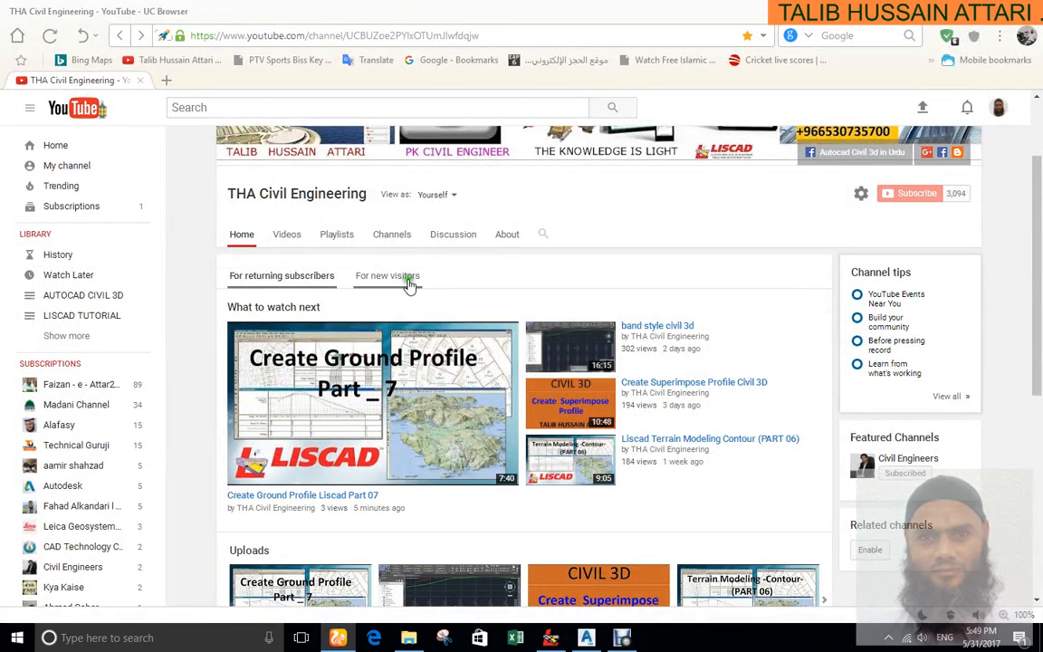
{"action": "scroll", "coordinate": [404, 284], "scroll_direction": "down", "scroll_amount": 1}
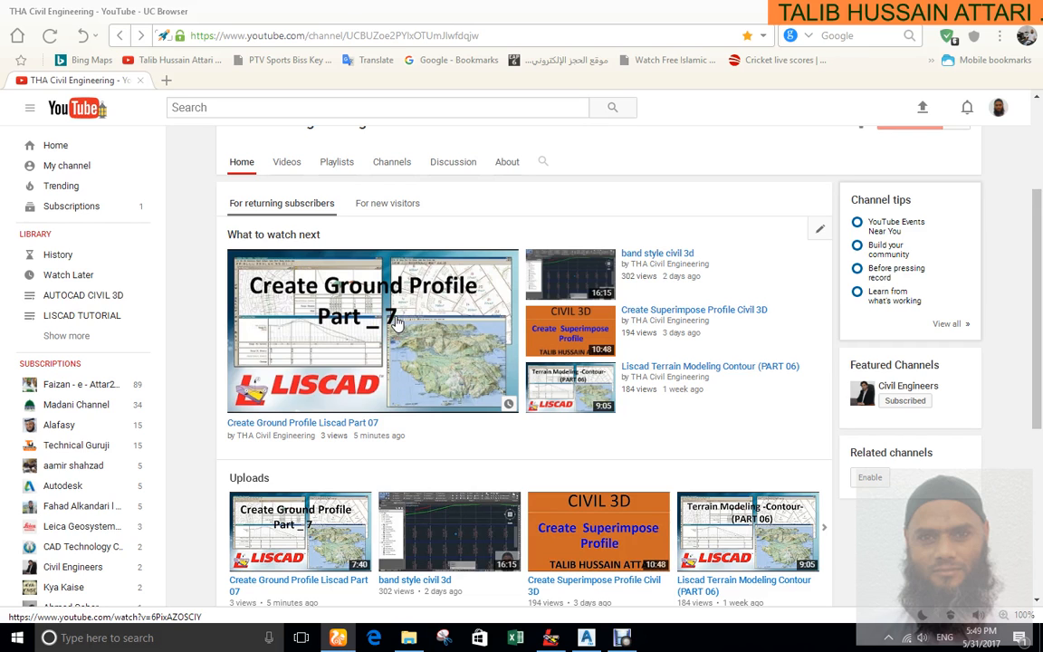
{"action": "scroll", "coordinate": [500, 298], "scroll_direction": "up", "scroll_amount": 2}
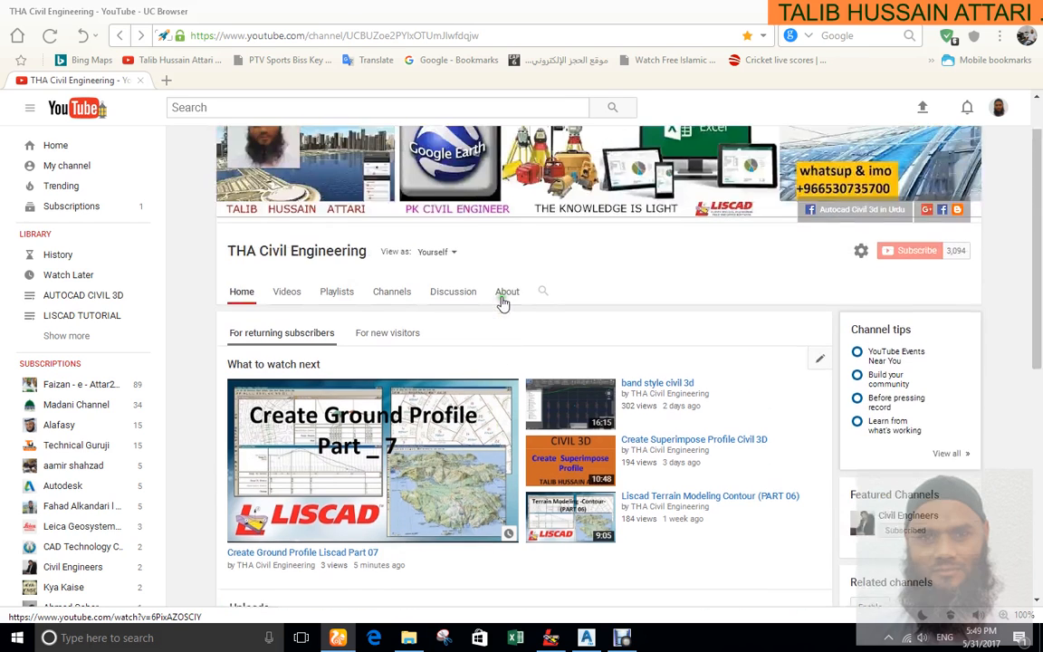